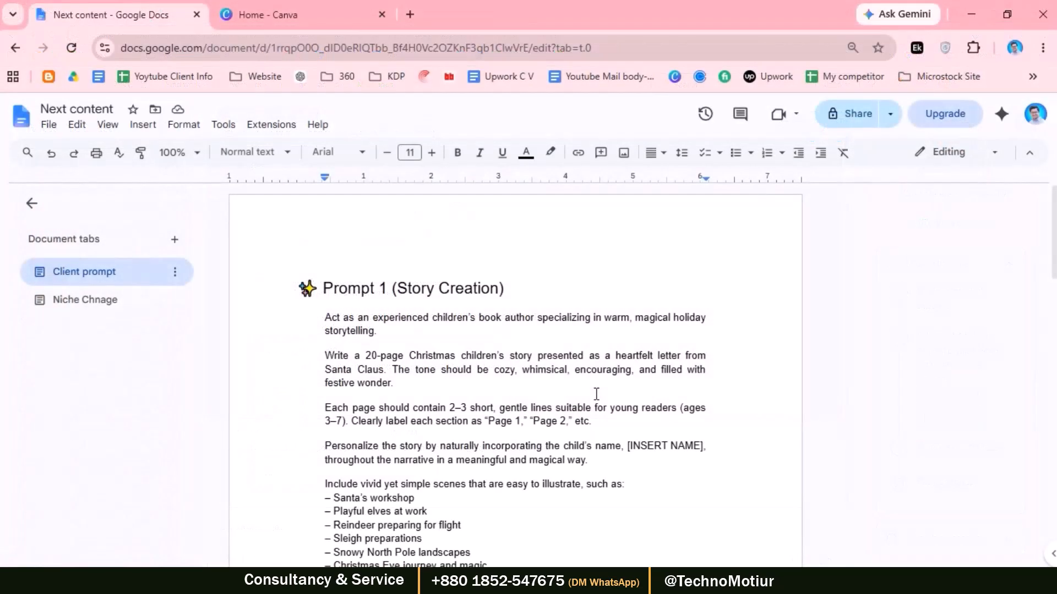
- Review the Christmas story prompt in the Client prompt tab and the lion-version story prompt in the Niche Chnage tab
scroll(545, 337, down, 20)
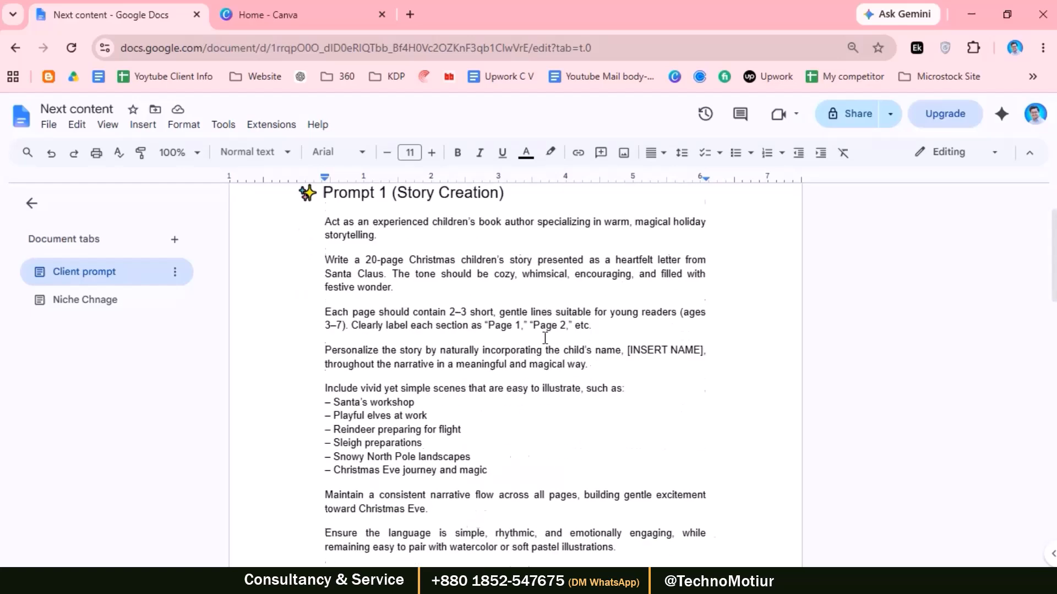
scroll(545, 338, up, 20)
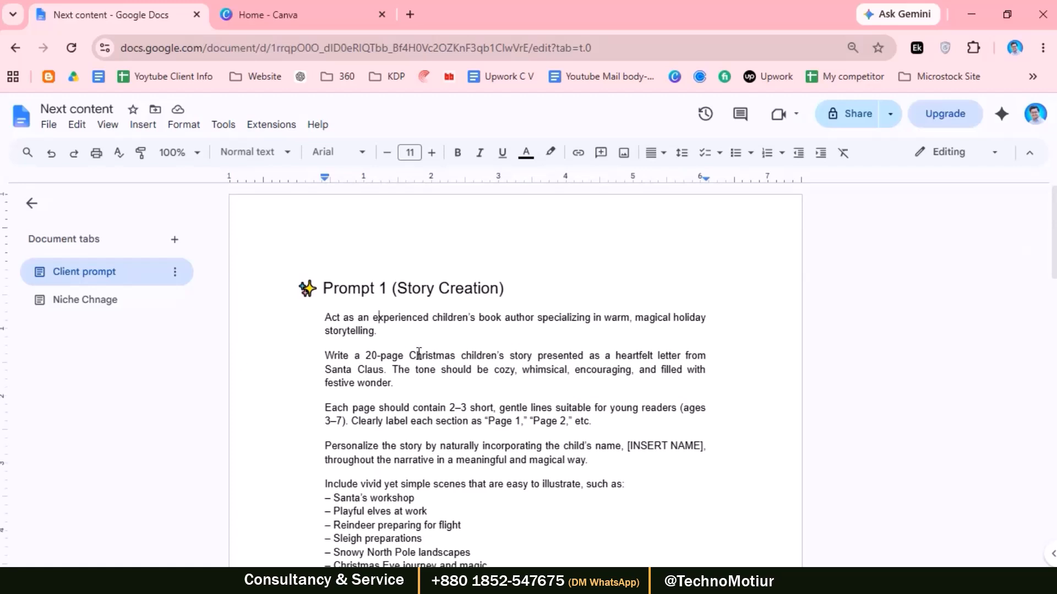
click(83, 308)
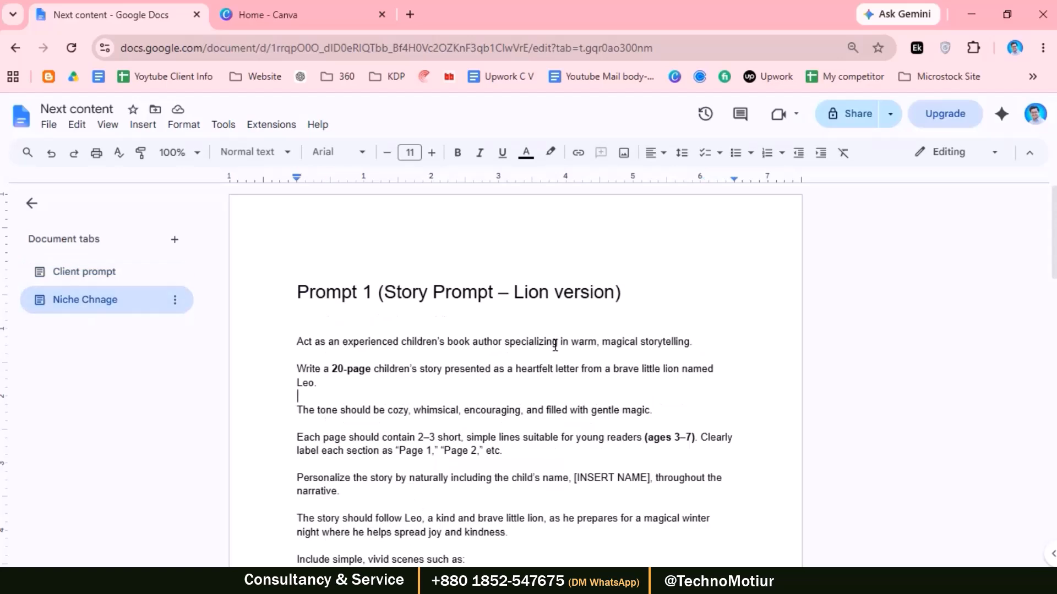
scroll(554, 345, down, 2)
drag(644, 360, 692, 360)
drag(329, 290, 600, 293)
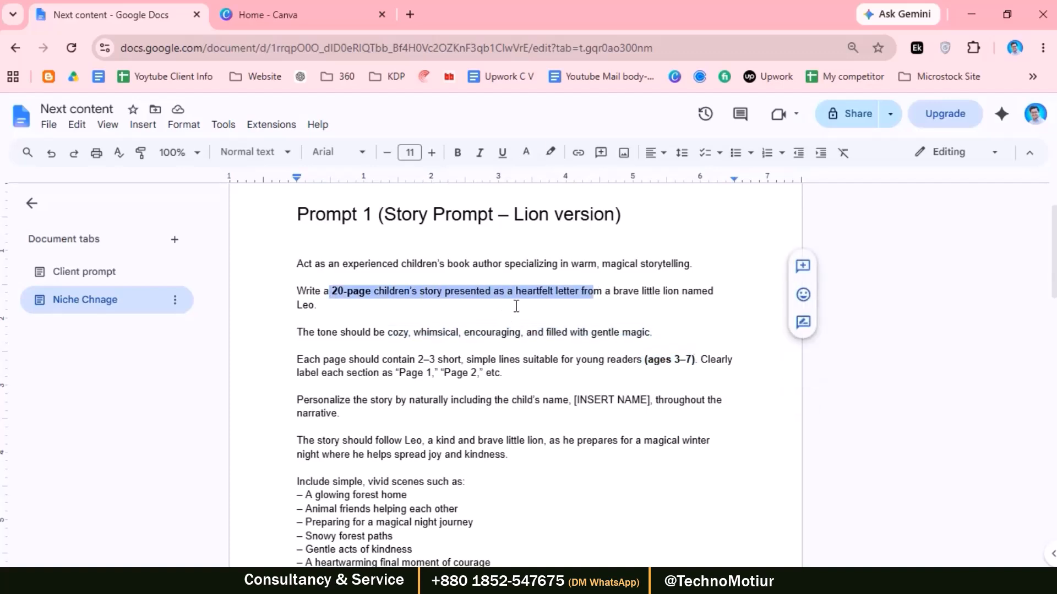
drag(509, 215, 641, 216)
scroll(435, 436, down, 12)
scroll(436, 434, up, 12)
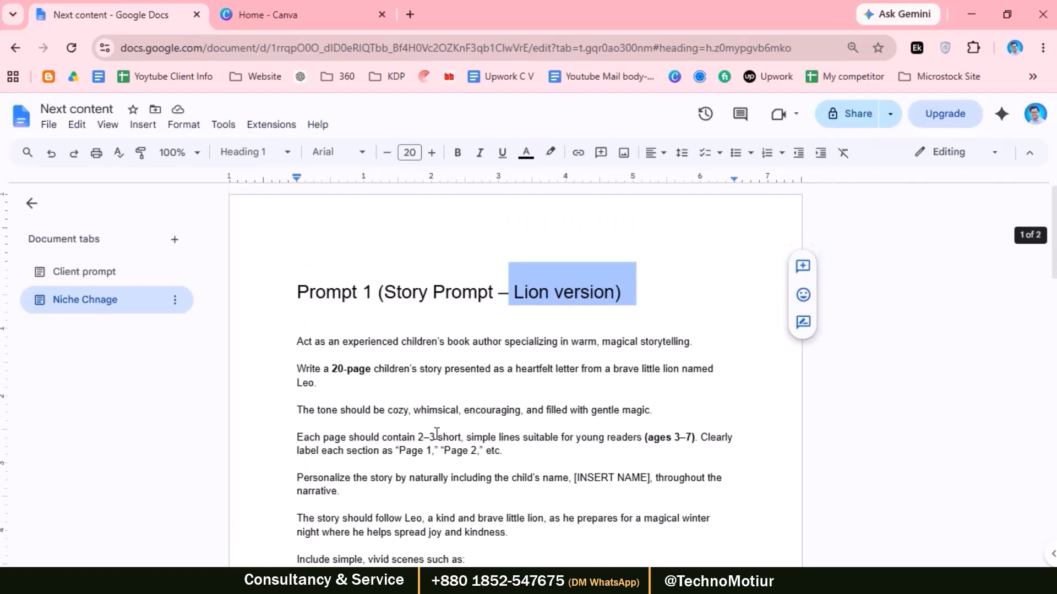
click(436, 434)
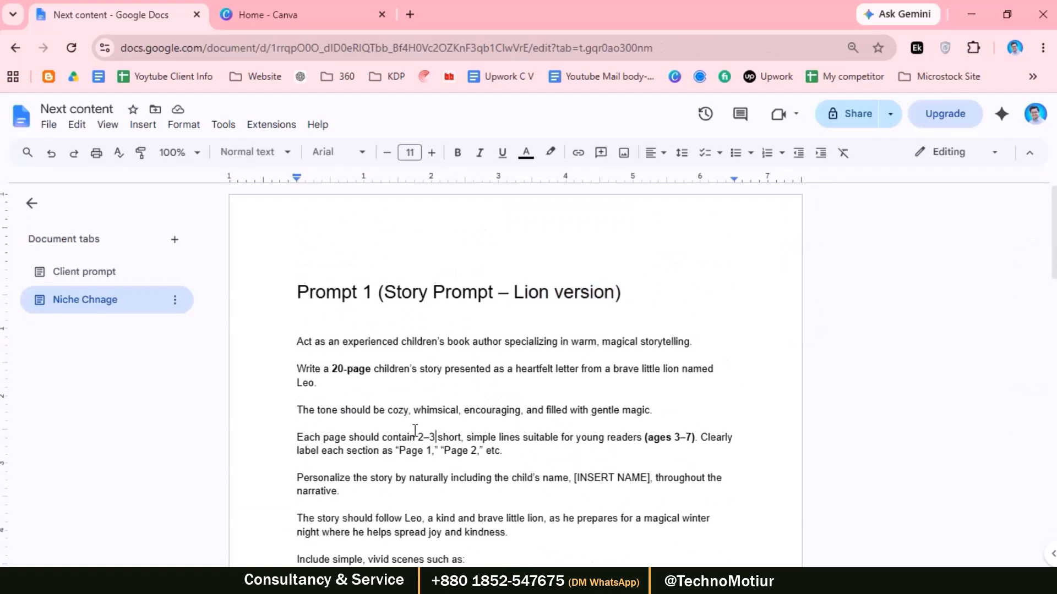
- Switch to Canva and search its templates for "kid book"
click(319, 15)
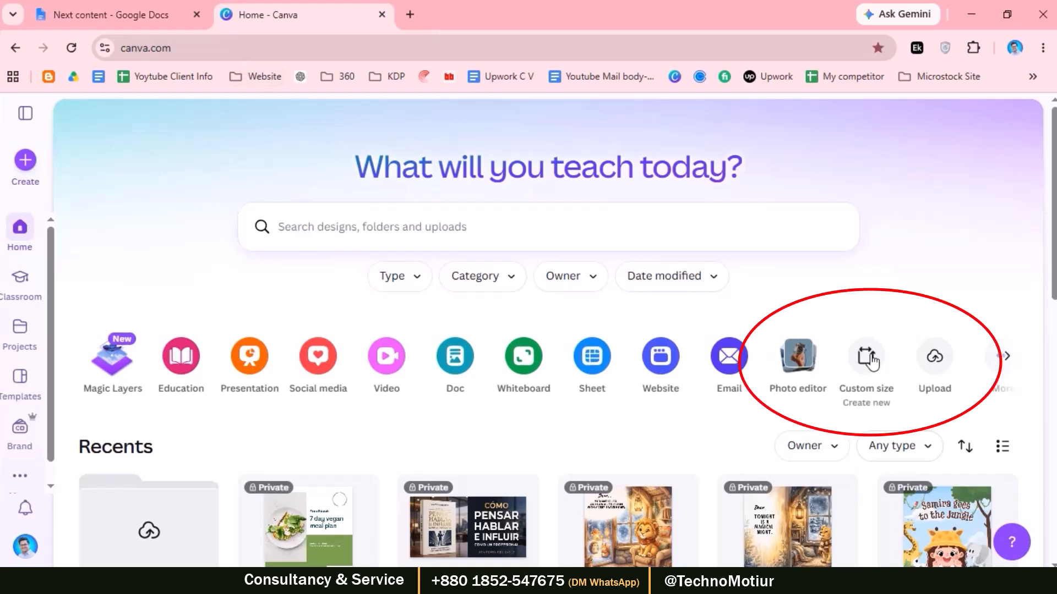
click(20, 377)
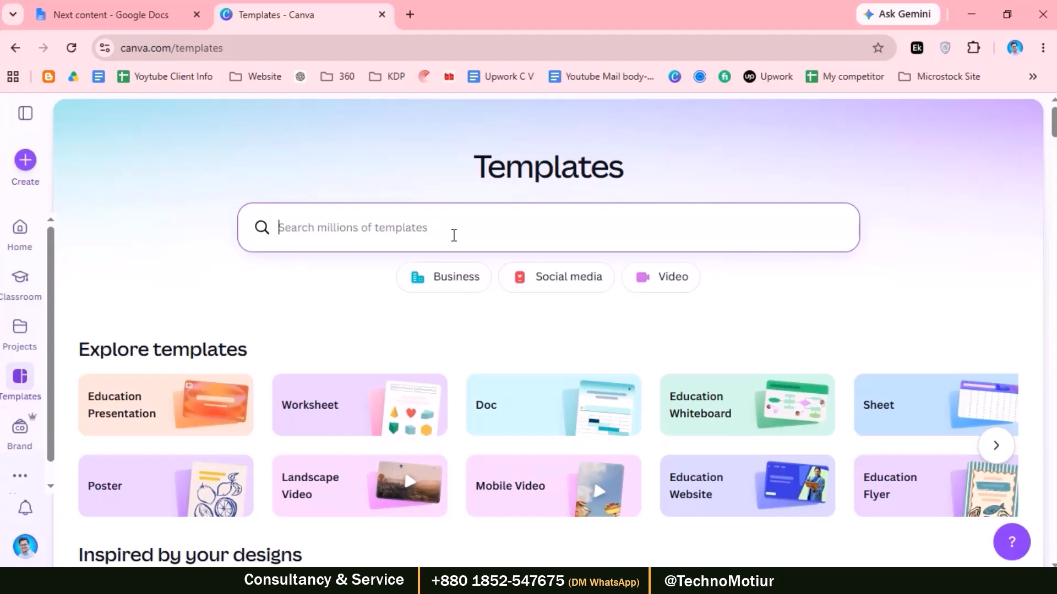
text(kid b)
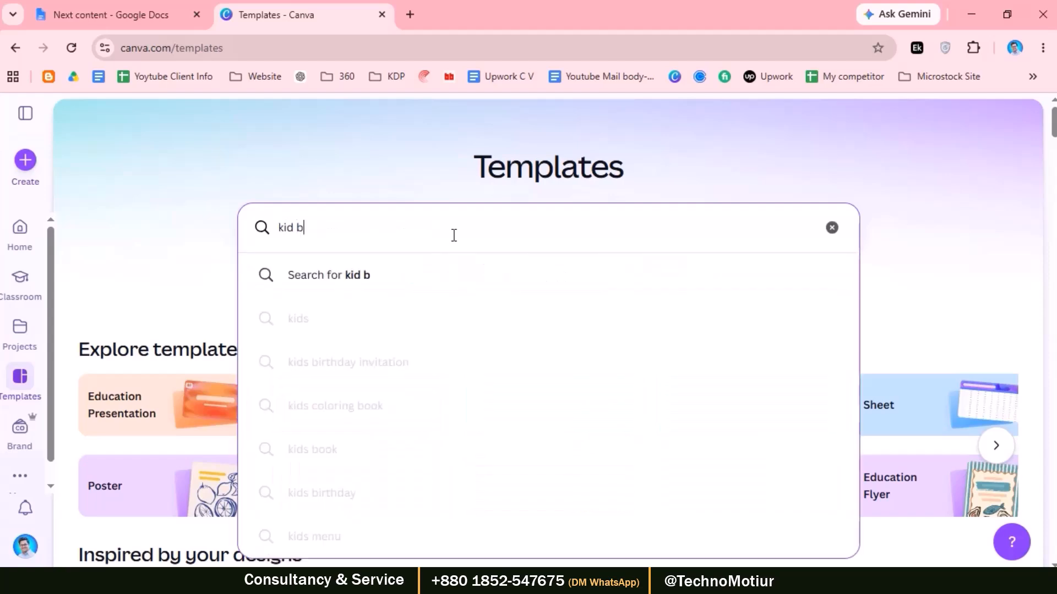
text(ook)
key(Return)
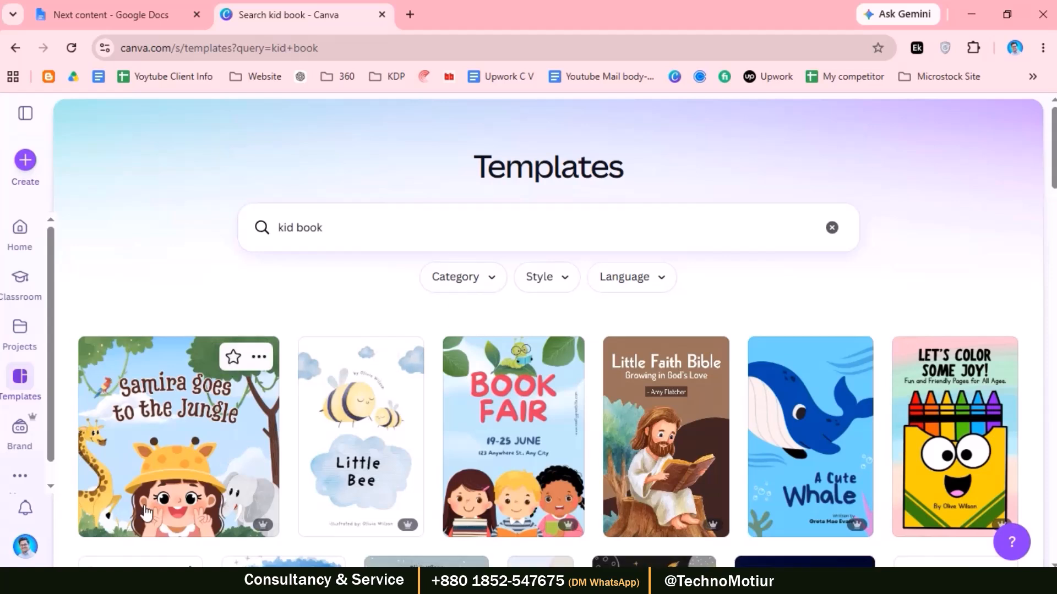
- Start a design from the Illustrated Zoo Book Cover Kids template and replace its illustrated cover page with a blank page
click(181, 452)
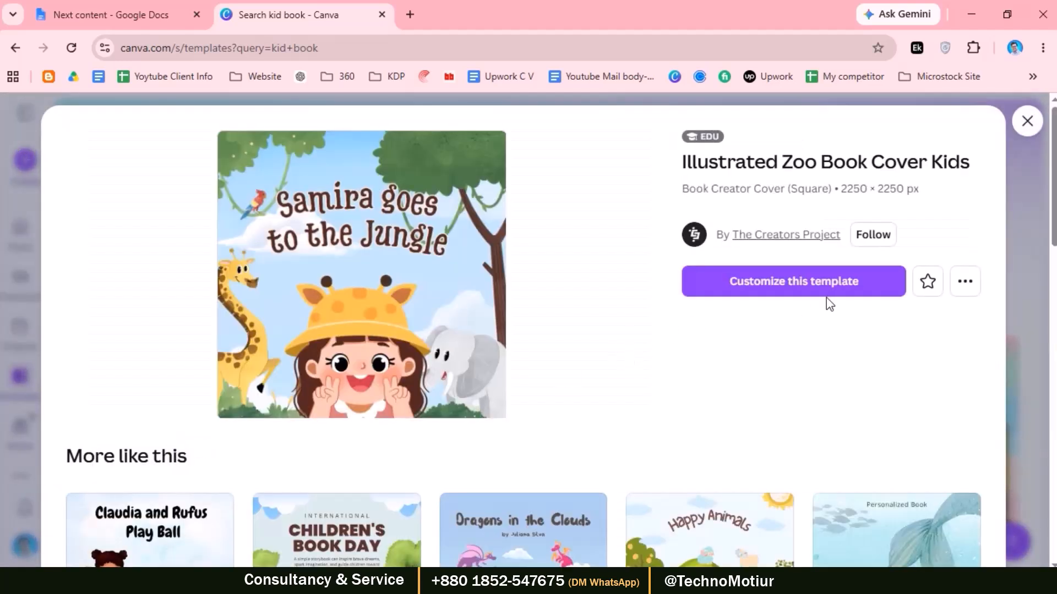
click(837, 290)
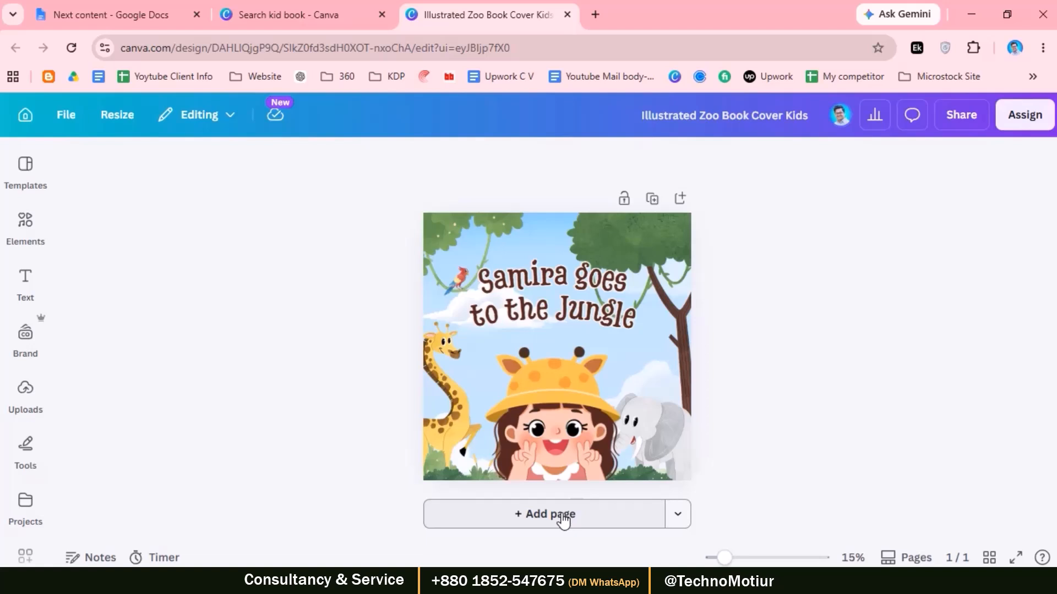
click(592, 516)
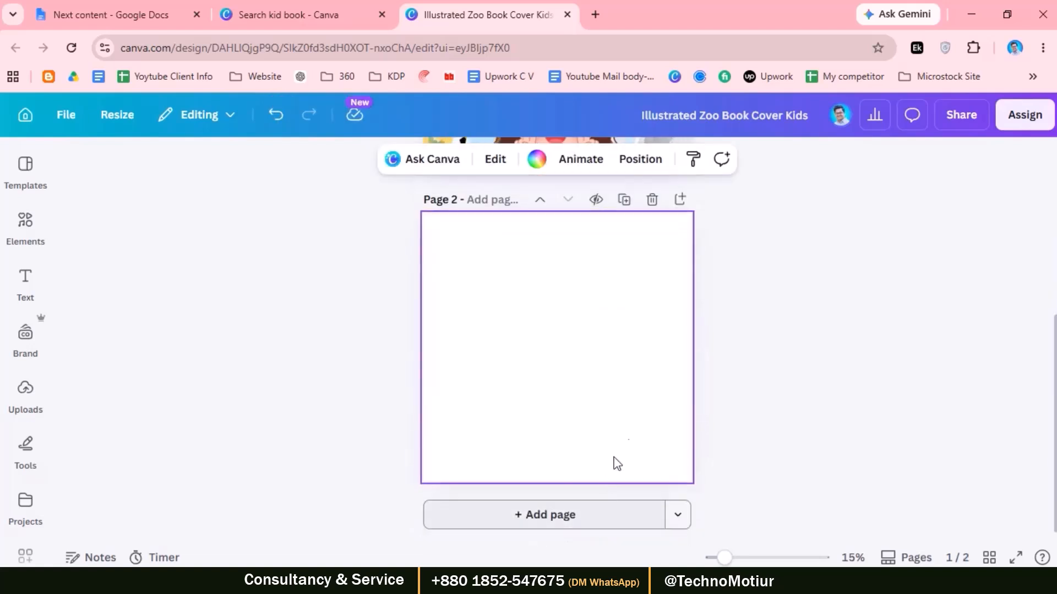
scroll(713, 358, up, 5)
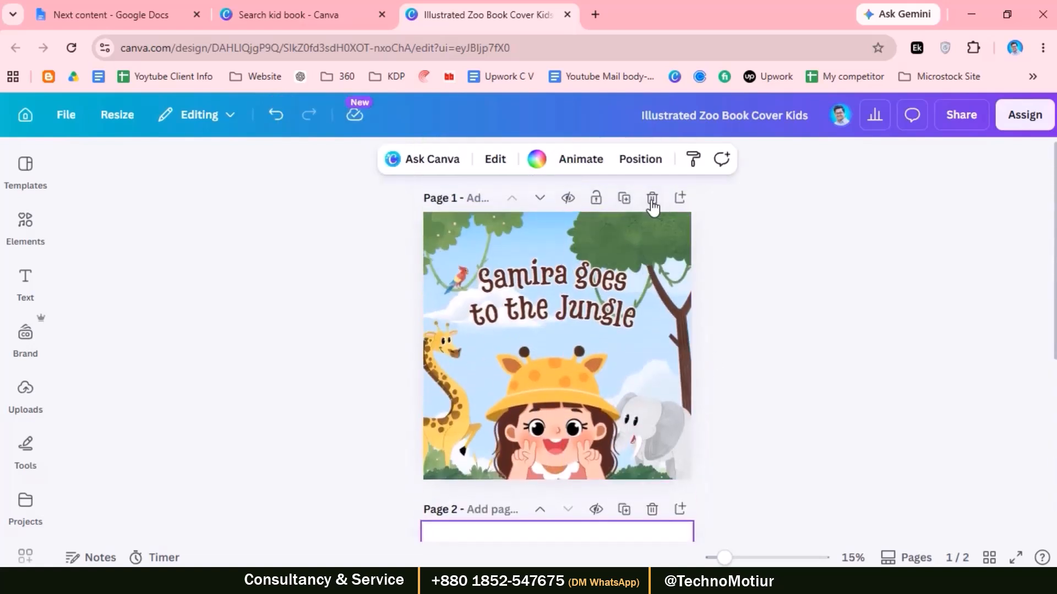
click(652, 199)
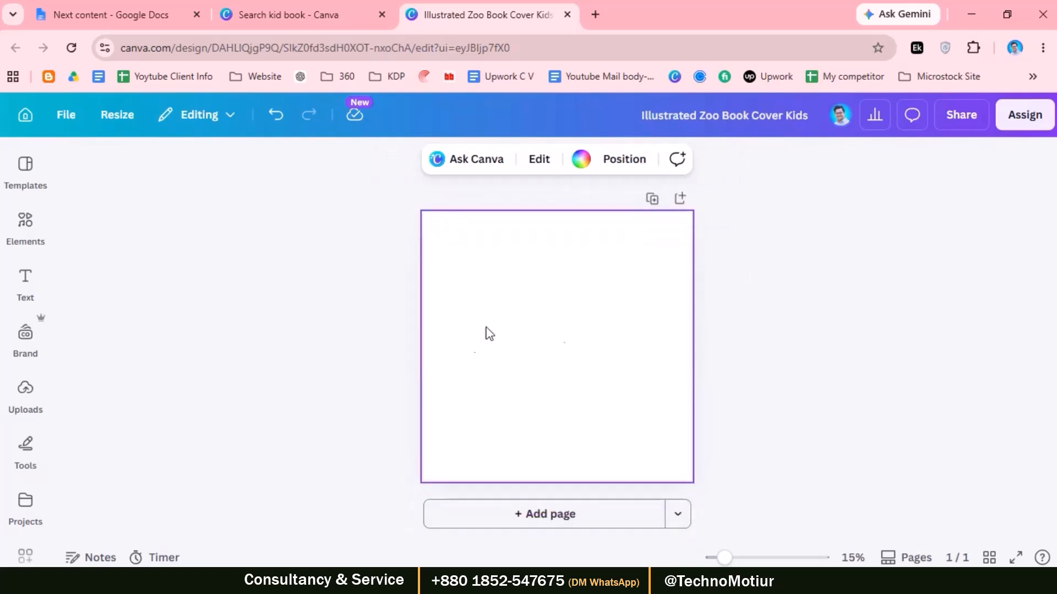
- Check the blank design's width, height and units in the custom resize options
click(108, 119)
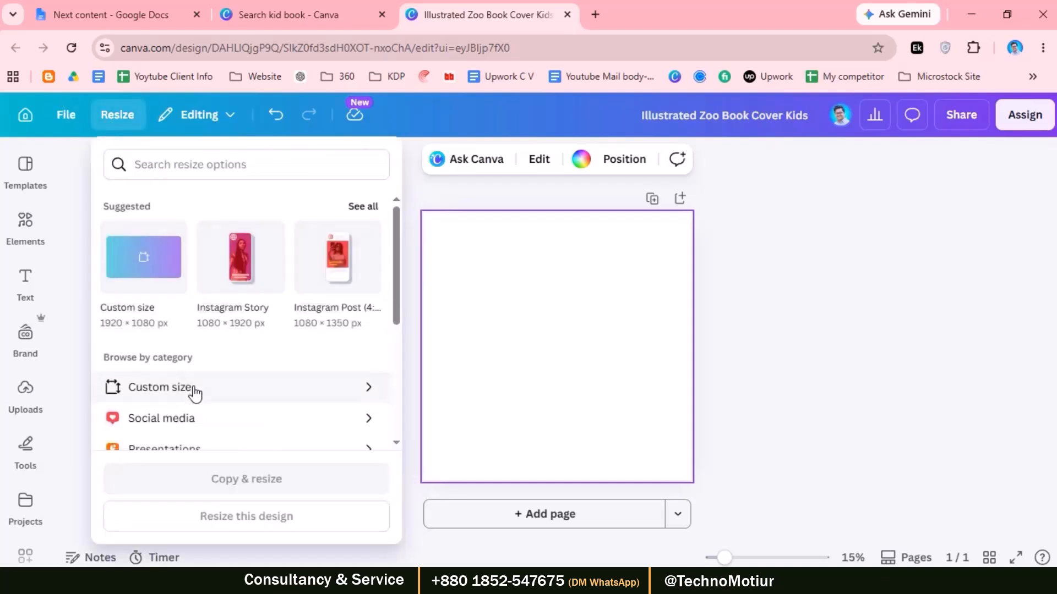
click(194, 389)
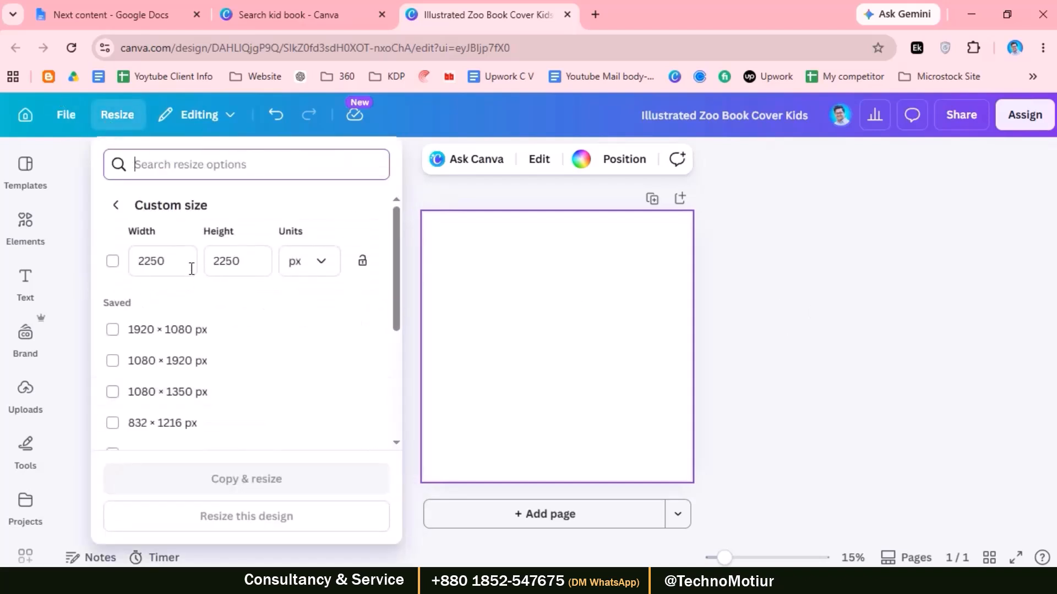
click(461, 306)
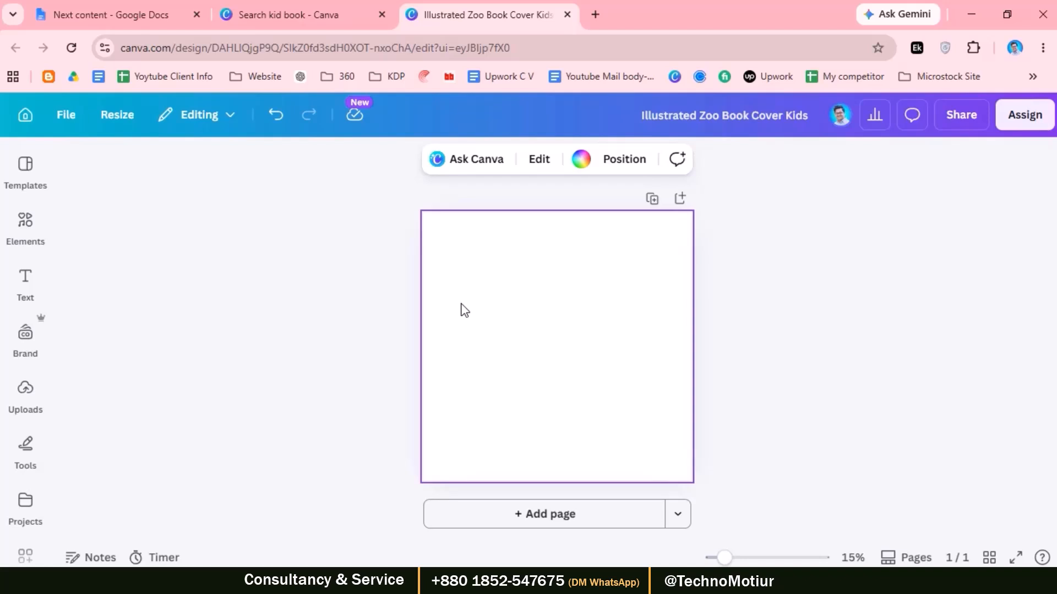
- Switch to the Next content document and copy the full text of Prompt 1, the lion-version story prompt
key(ctrl+1)
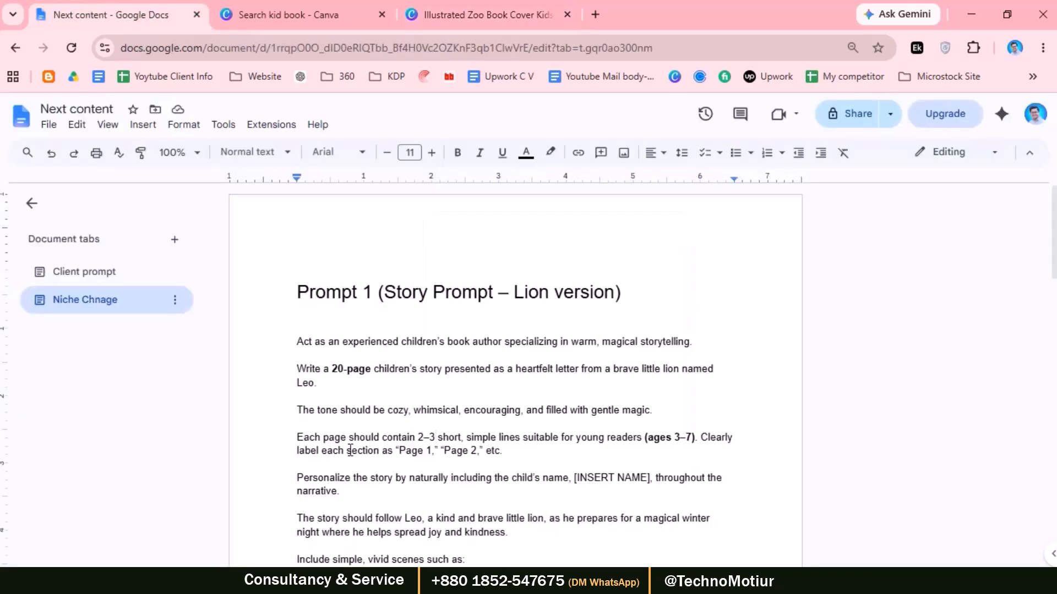
drag(292, 342, 355, 402)
scroll(533, 455, down, 3)
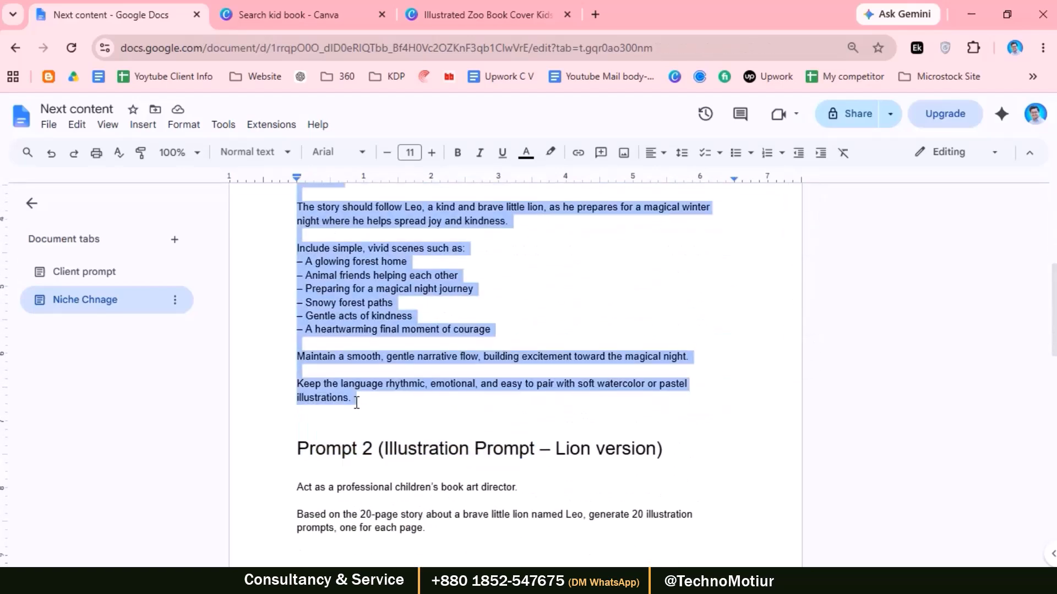
right_click(362, 275)
click(397, 267)
- Switch to Claude and submit the copied lion story prompt in the incognito chat
key(alt+Tab)
right_click(317, 370)
click(379, 213)
key(Return)
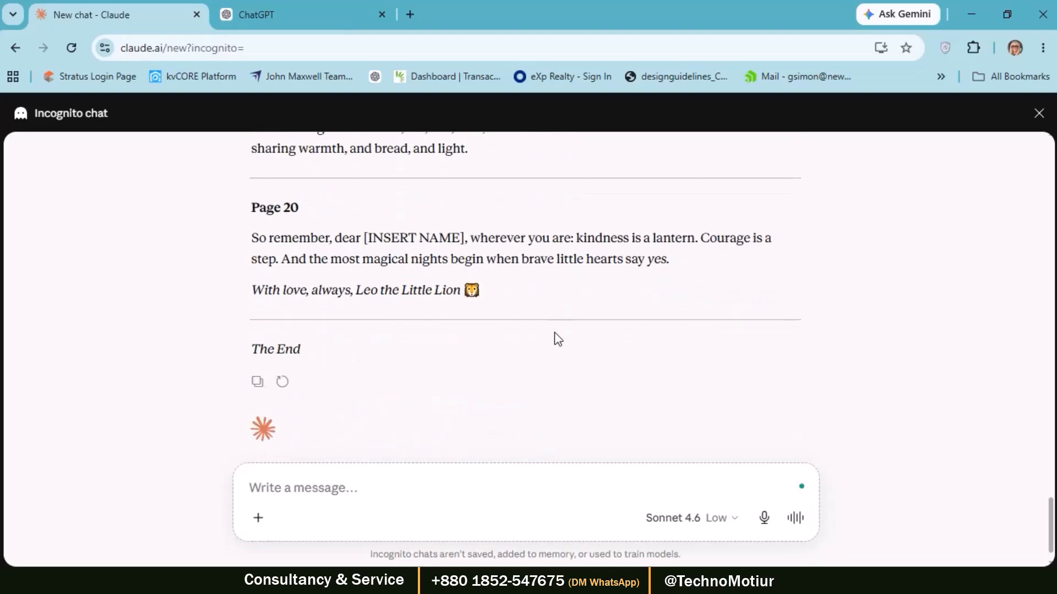
- Read through the generated story about Leo the Little Lion, examining the text of its numbered pages
scroll(557, 339, up, 1)
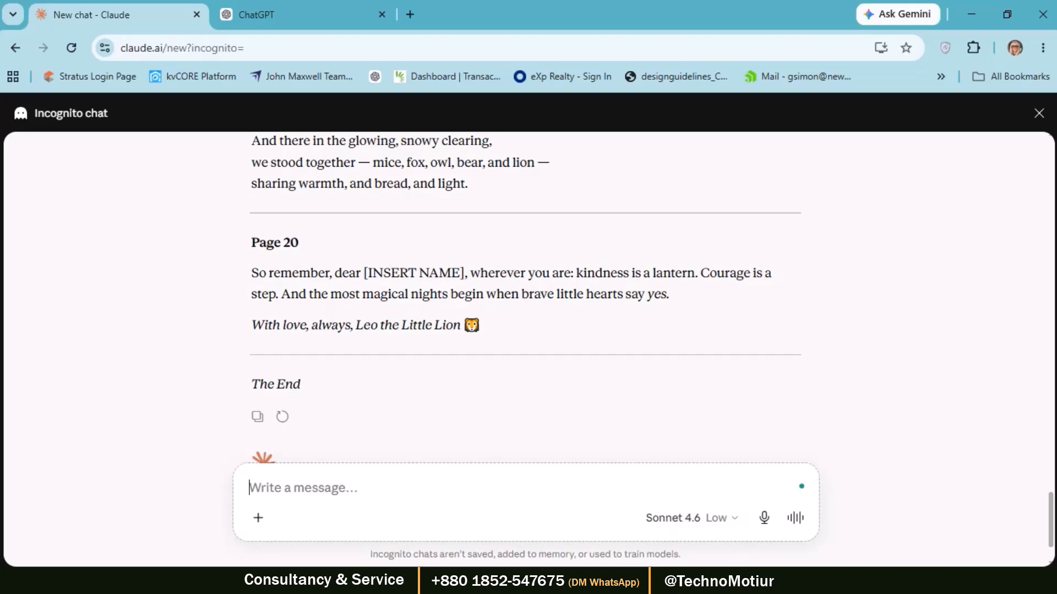
drag(253, 243, 297, 244)
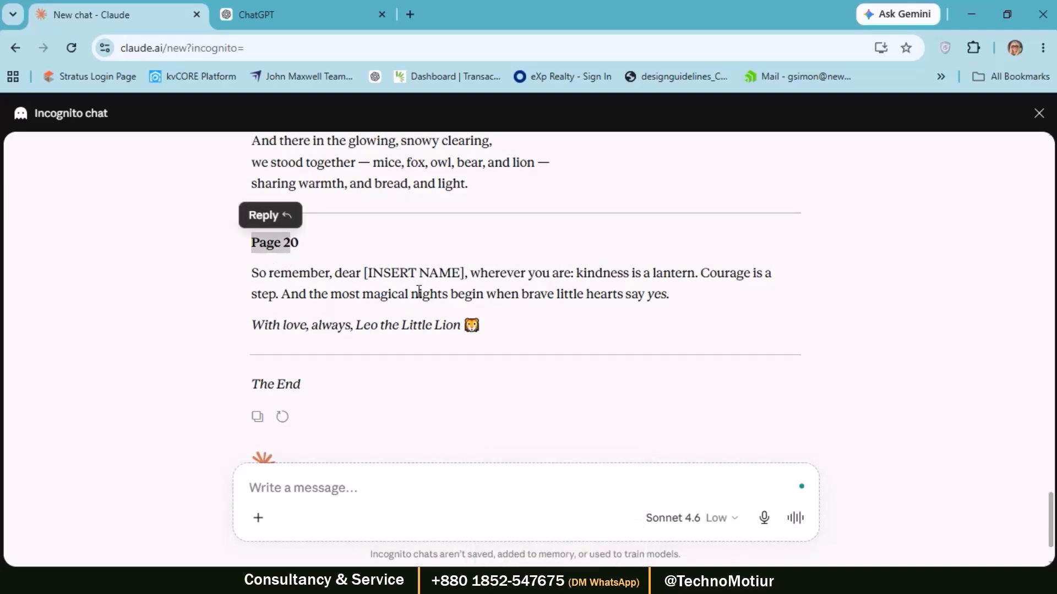
scroll(419, 292, up, 8)
scroll(419, 292, up, 20)
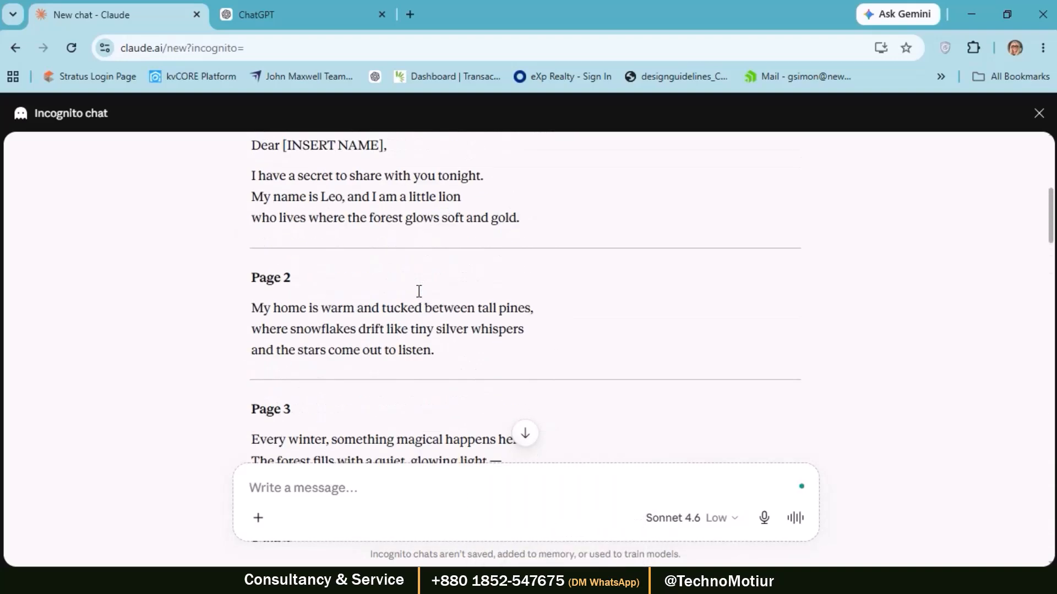
scroll(418, 291, down, 4)
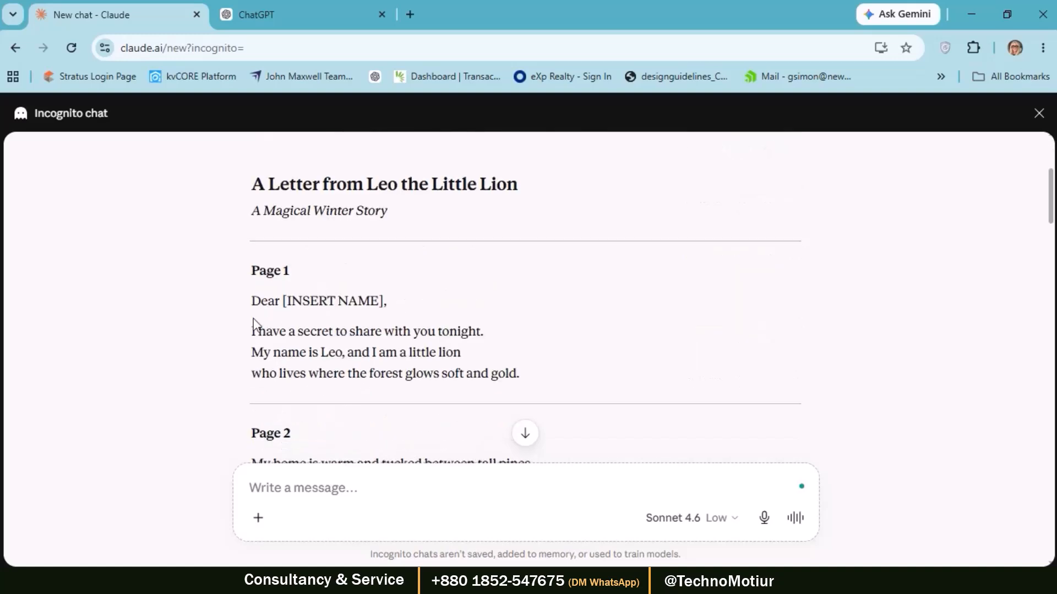
drag(254, 305, 559, 391)
click(528, 371)
scroll(275, 313, down, 4)
drag(242, 233, 505, 281)
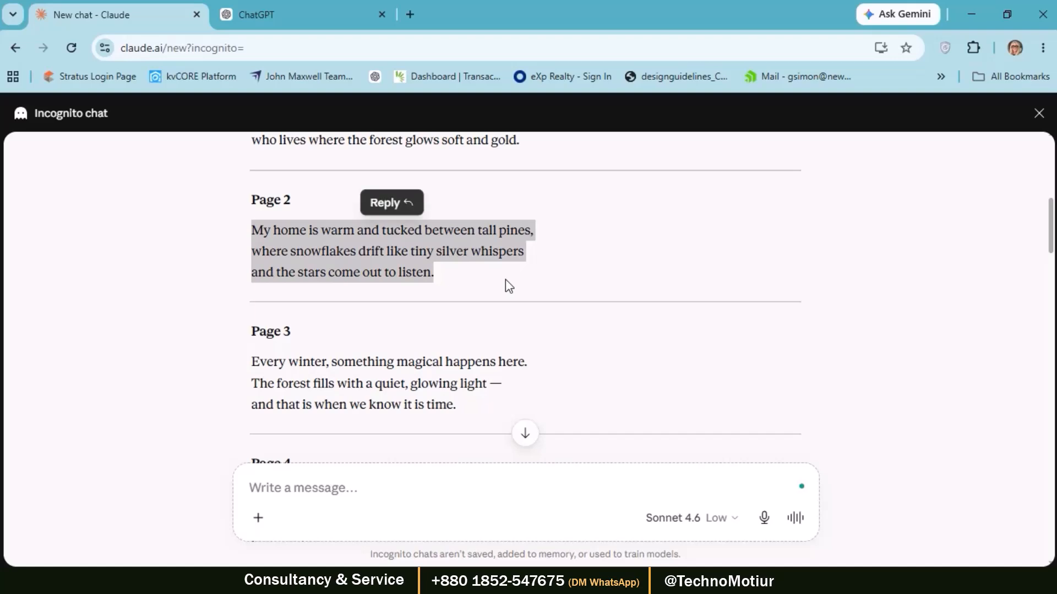
click(465, 358)
scroll(461, 360, down, 10)
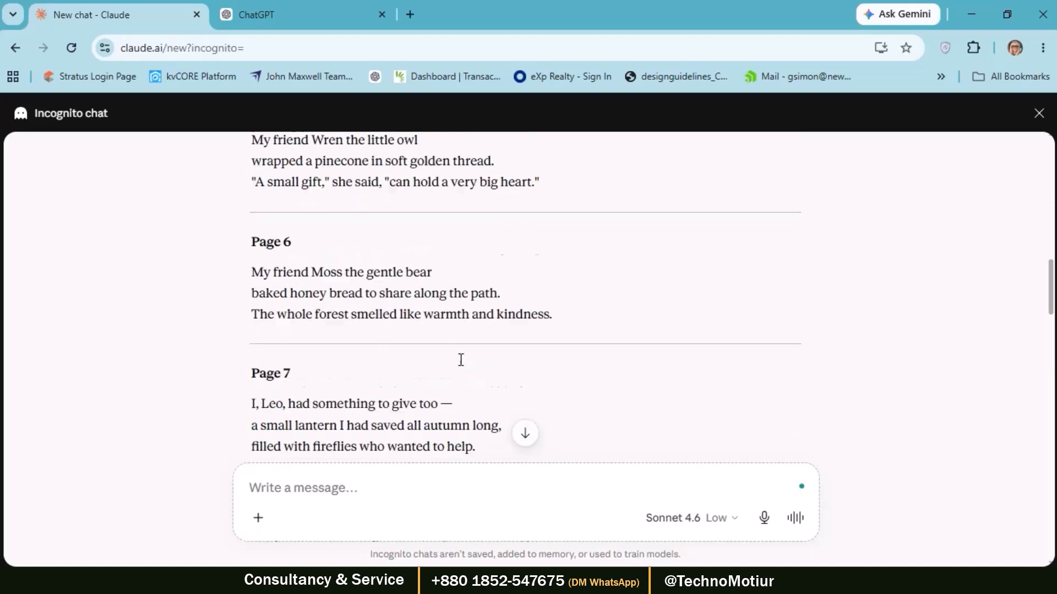
scroll(461, 360, down, 20)
scroll(463, 366, down, 10)
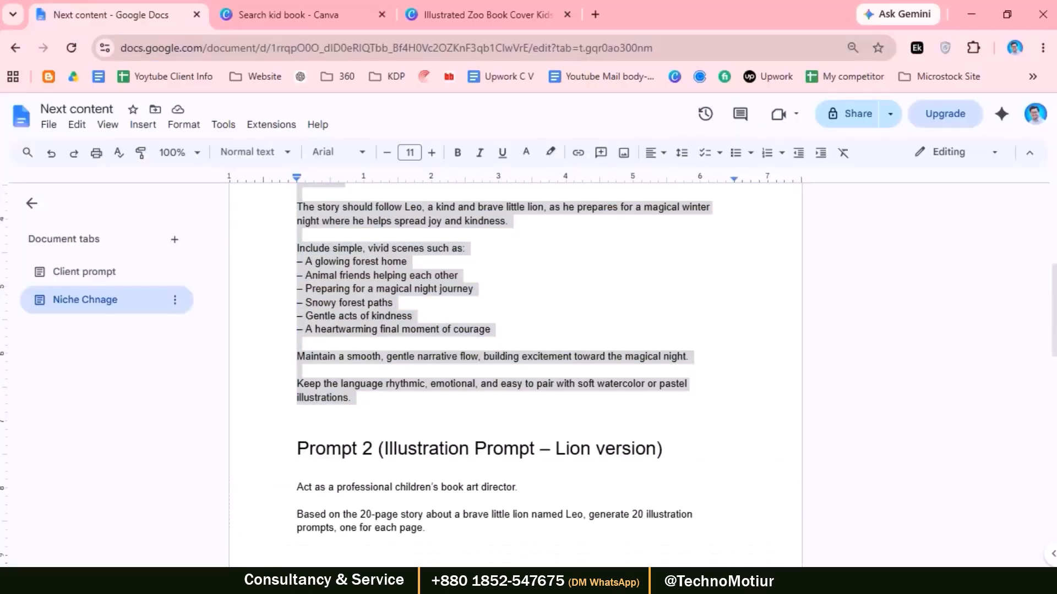
- Copy Prompt 2, the lion-version illustration prompt, from the document and submit it in the same Claude chat
click(452, 288)
scroll(439, 282, down, 4)
drag(289, 259, 584, 457)
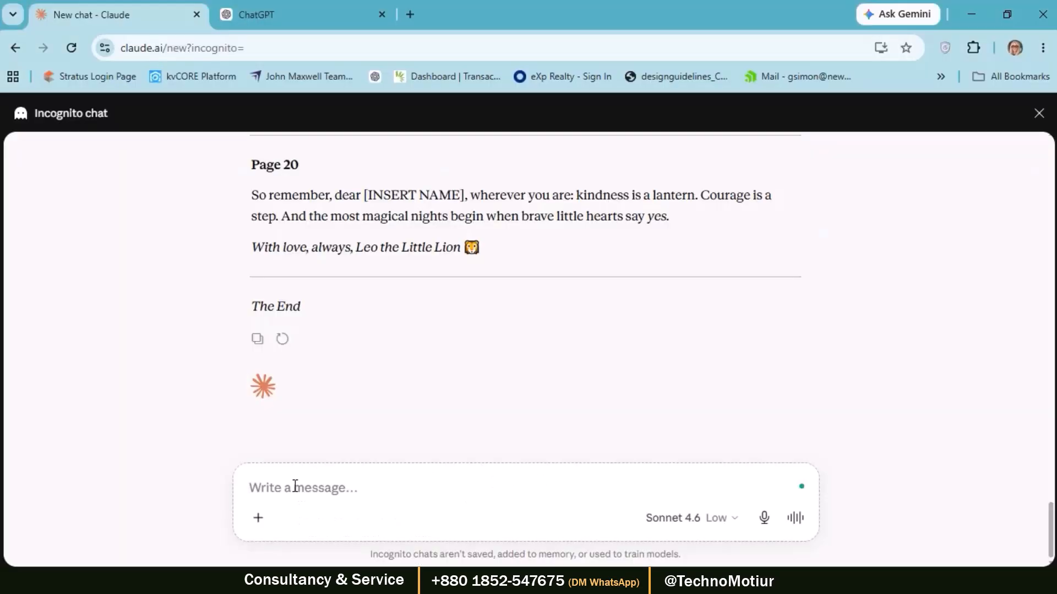
key(ctrl+v)
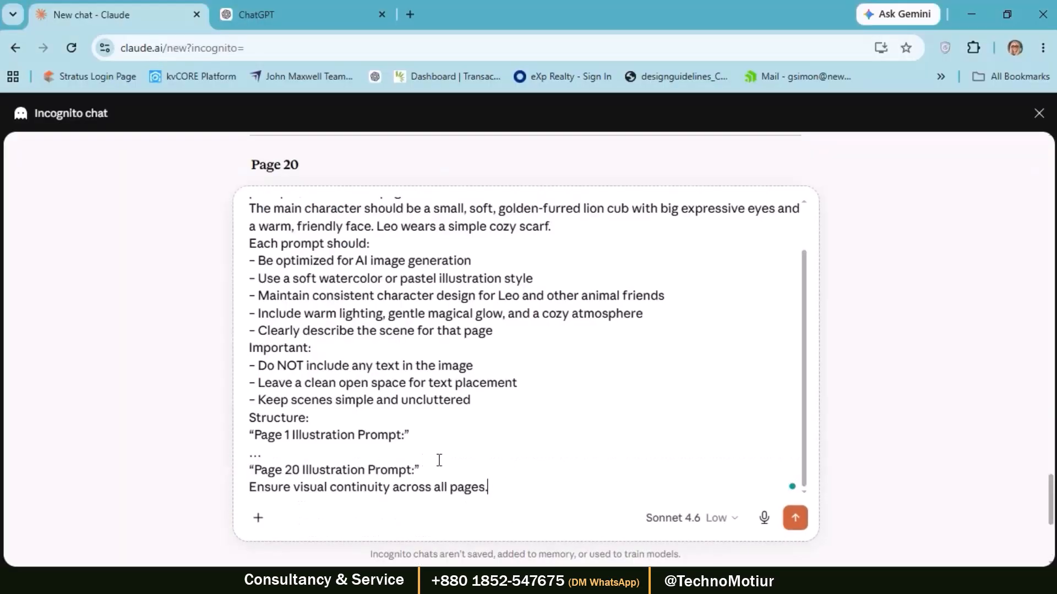
key(Return)
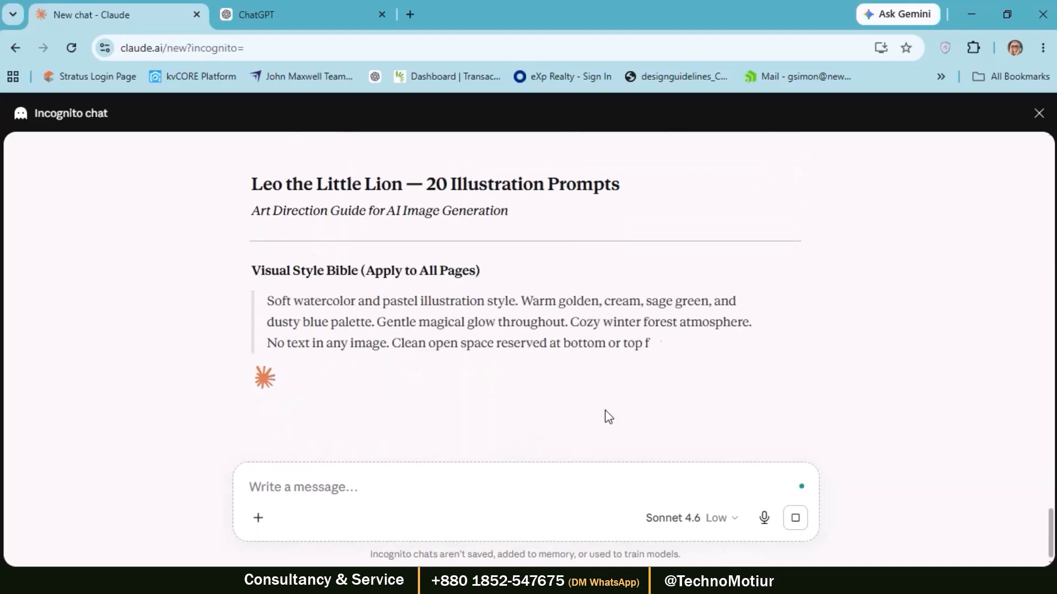
- Examine the Visual Style Bible and Leo's consistent character design in Claude's illustration prompts
scroll(557, 355, up, 1)
scroll(557, 355, up, 3)
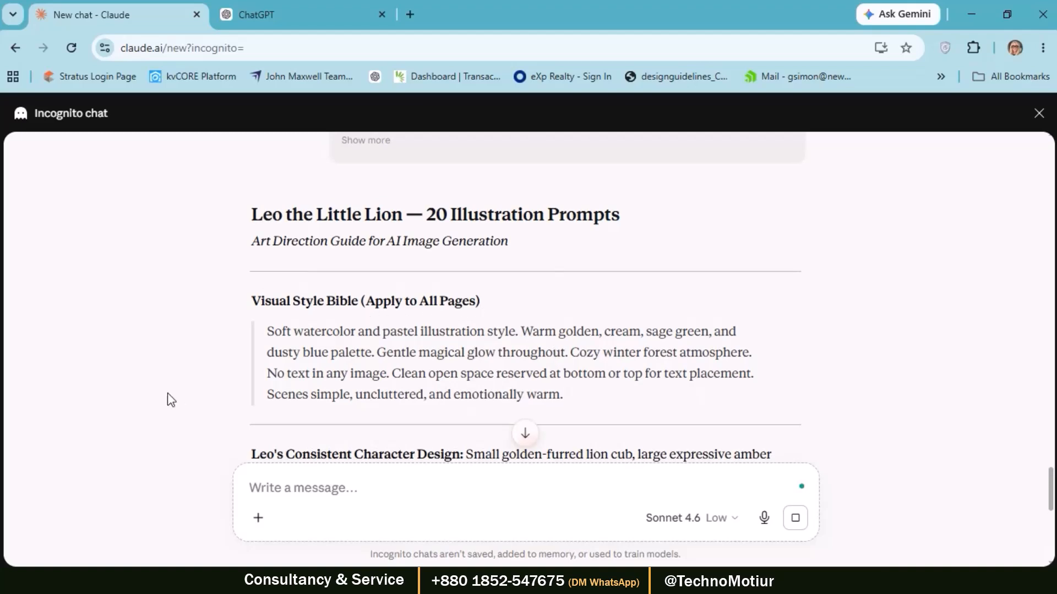
drag(271, 337, 606, 401)
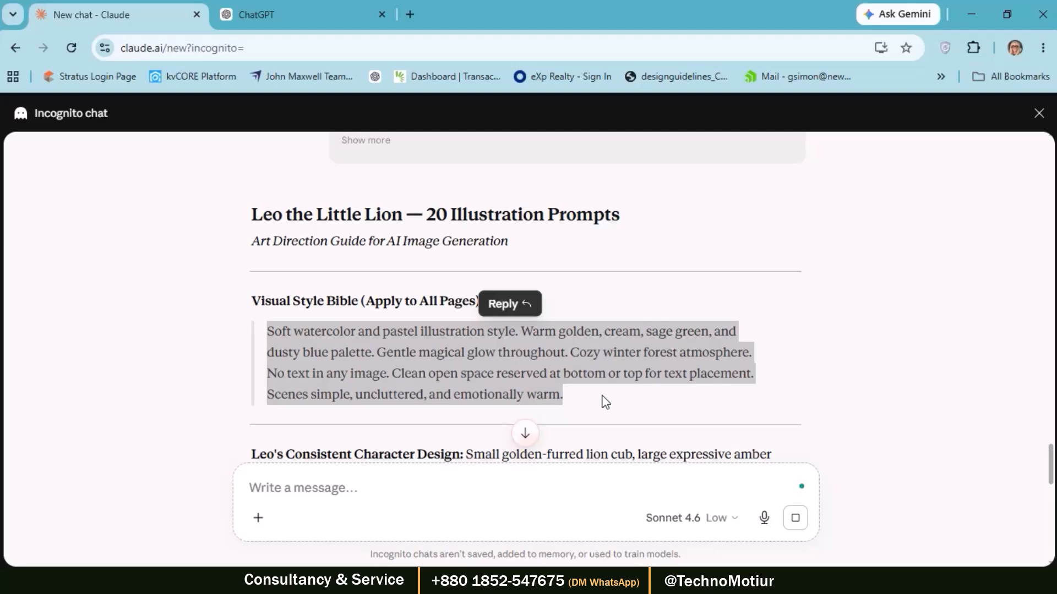
click(541, 396)
drag(542, 396, 265, 330)
click(358, 379)
scroll(357, 380, down, 3)
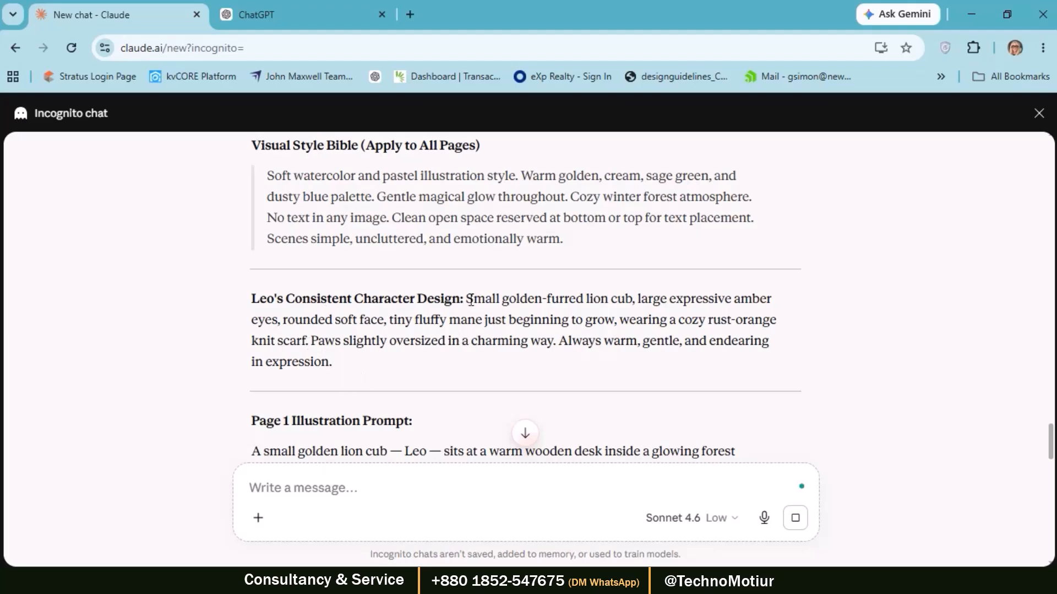
drag(469, 320, 335, 363)
scroll(359, 311, down, 4)
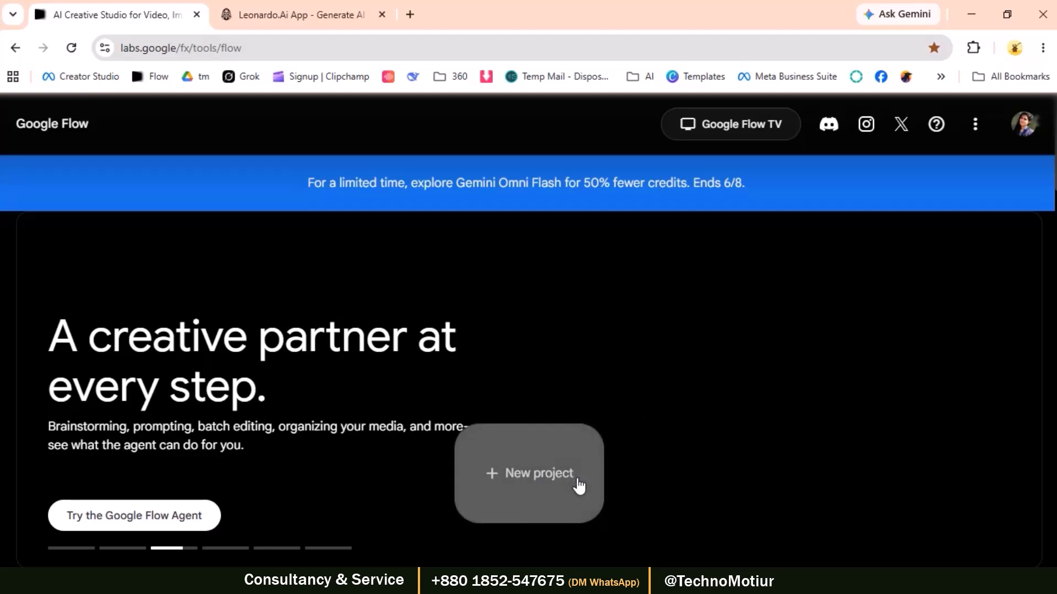
- Look at the Leonardo.Ai home page, then return to Google Flow and create a new project
click(274, 7)
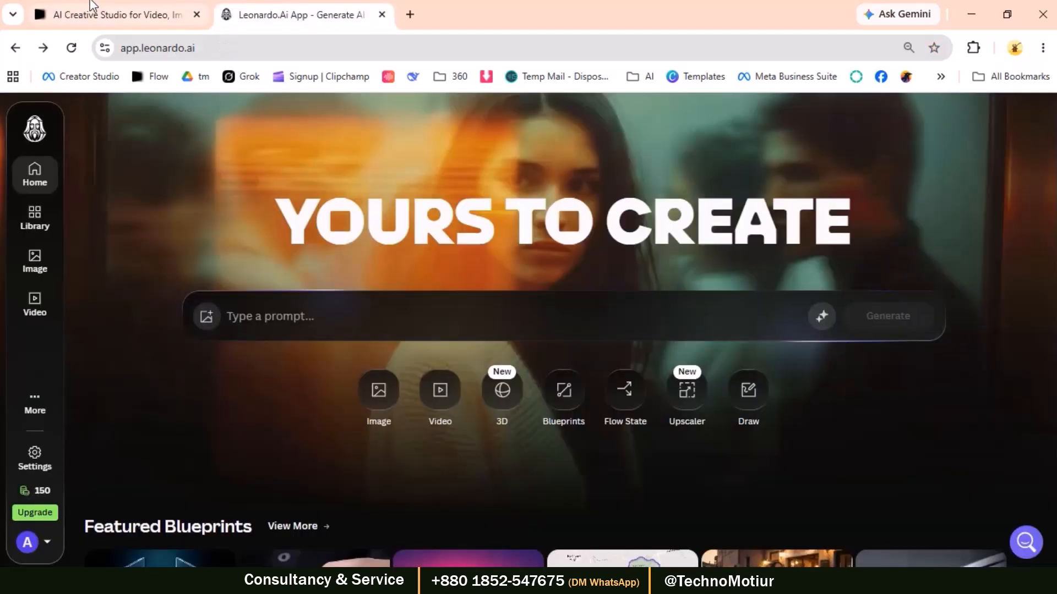
click(71, 14)
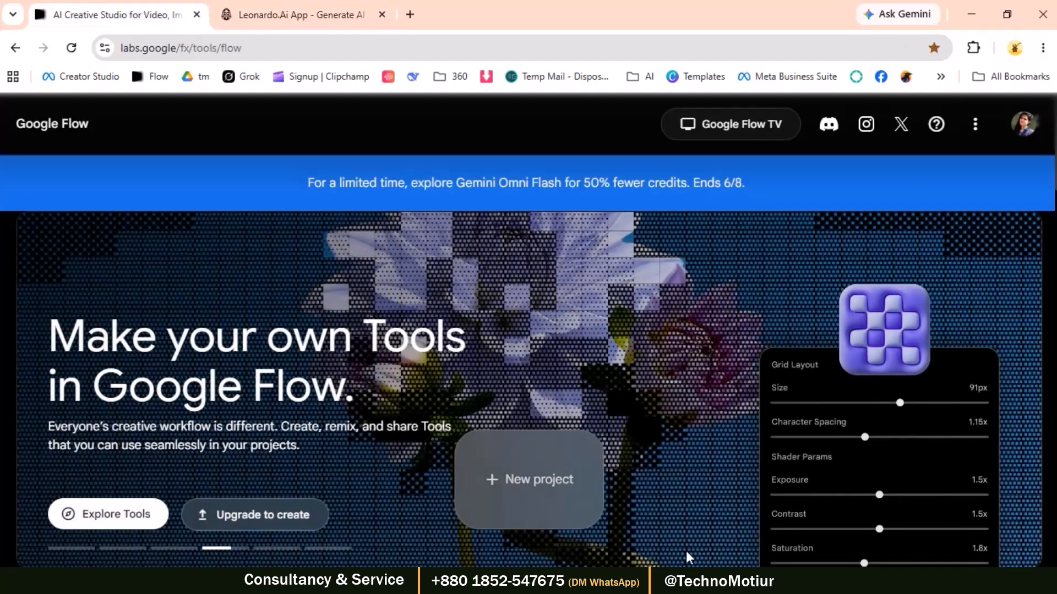
click(520, 473)
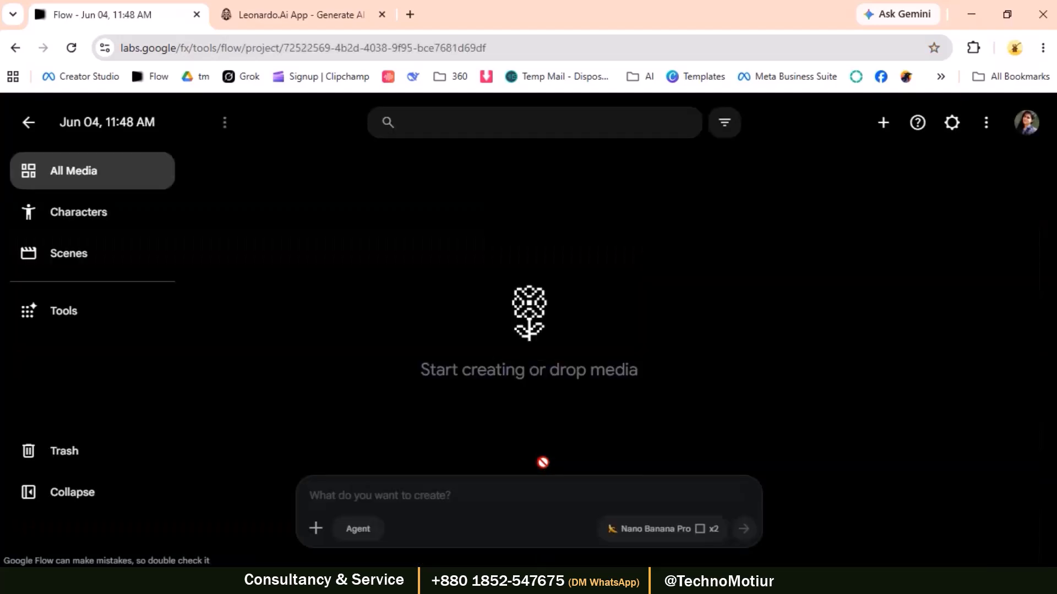
- Set Flow's image generation to four outputs per prompt
click(662, 528)
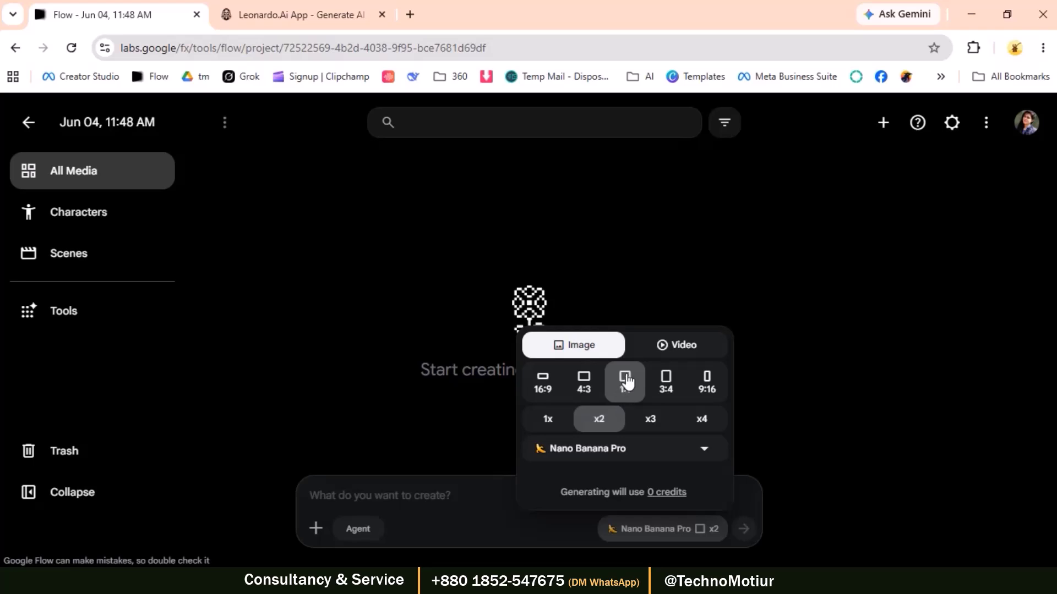
click(544, 423)
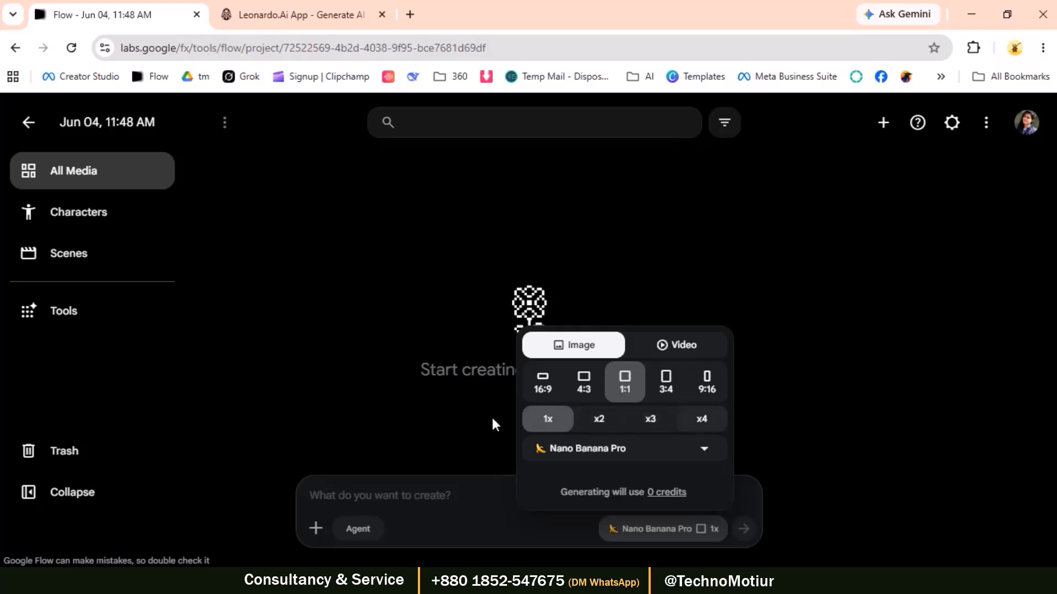
click(697, 422)
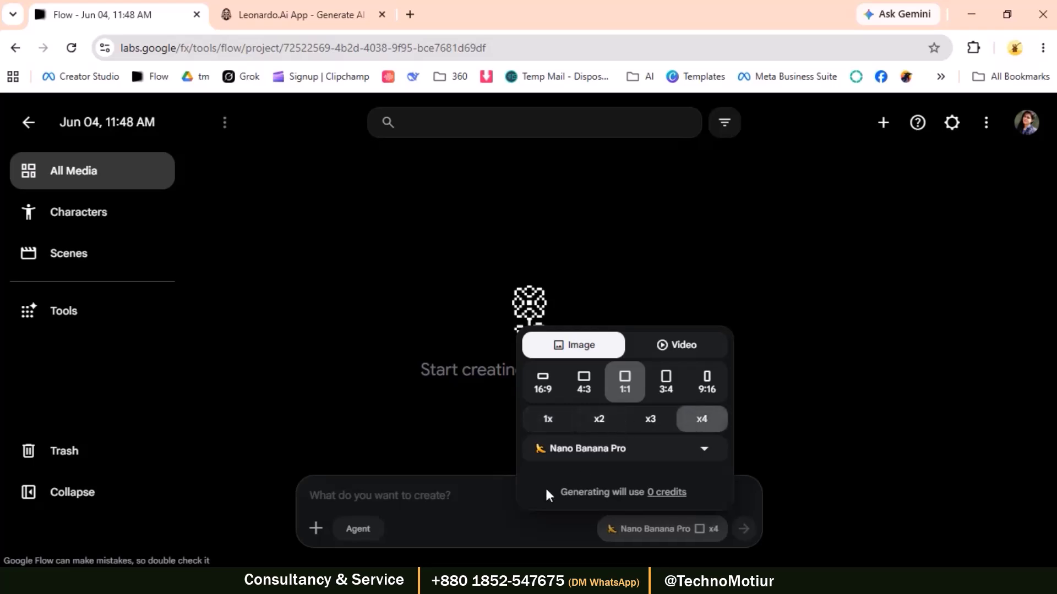
drag(560, 492, 691, 497)
click(714, 497)
click(380, 490)
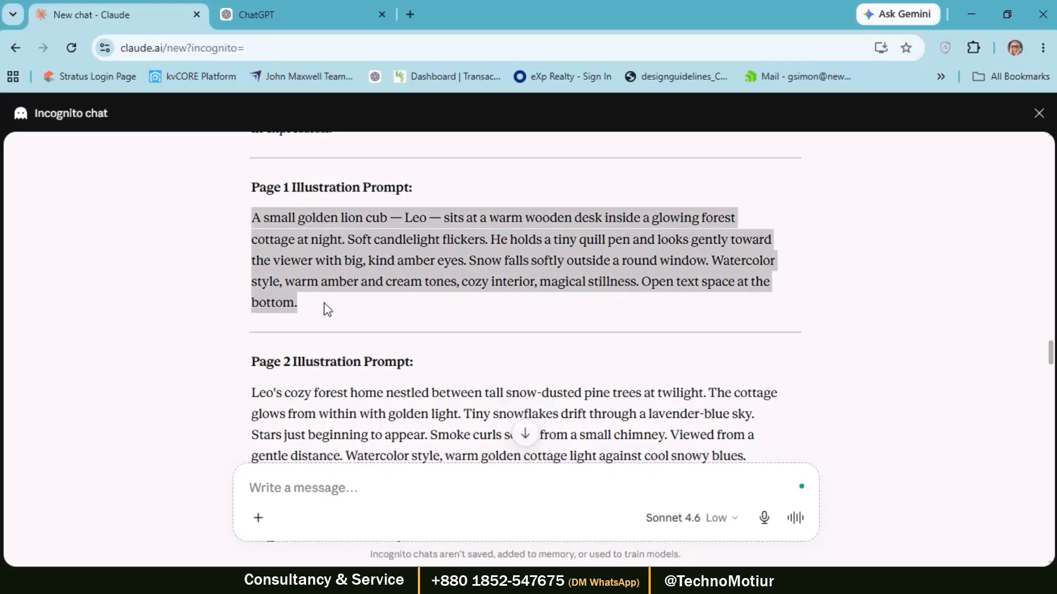
- Copy the Page 1 illustration prompt from Claude and paste it as plain text into Flow's prompt
right_click(376, 254)
click(412, 280)
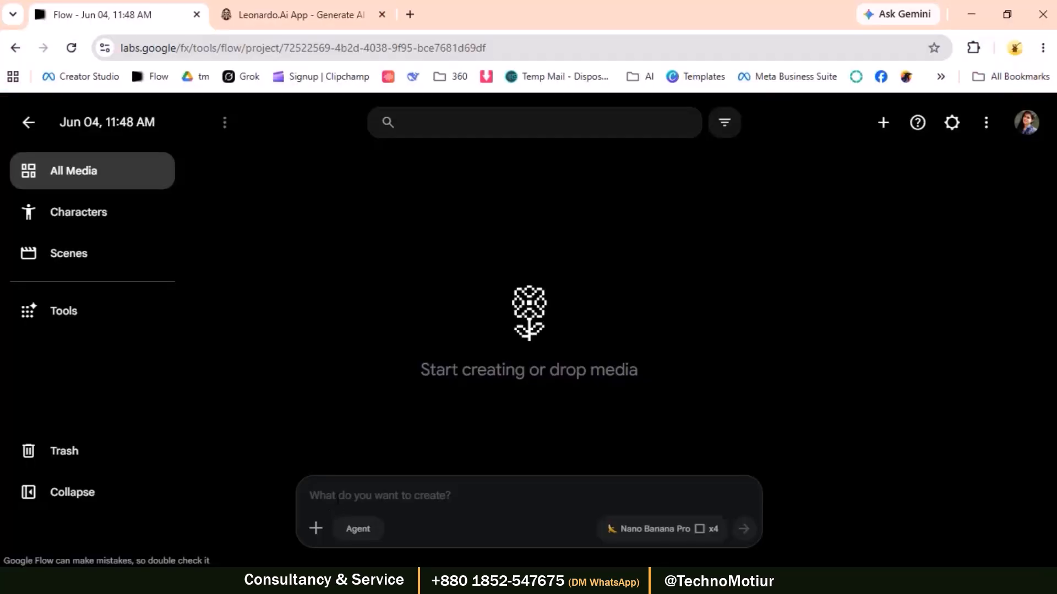
right_click(337, 501)
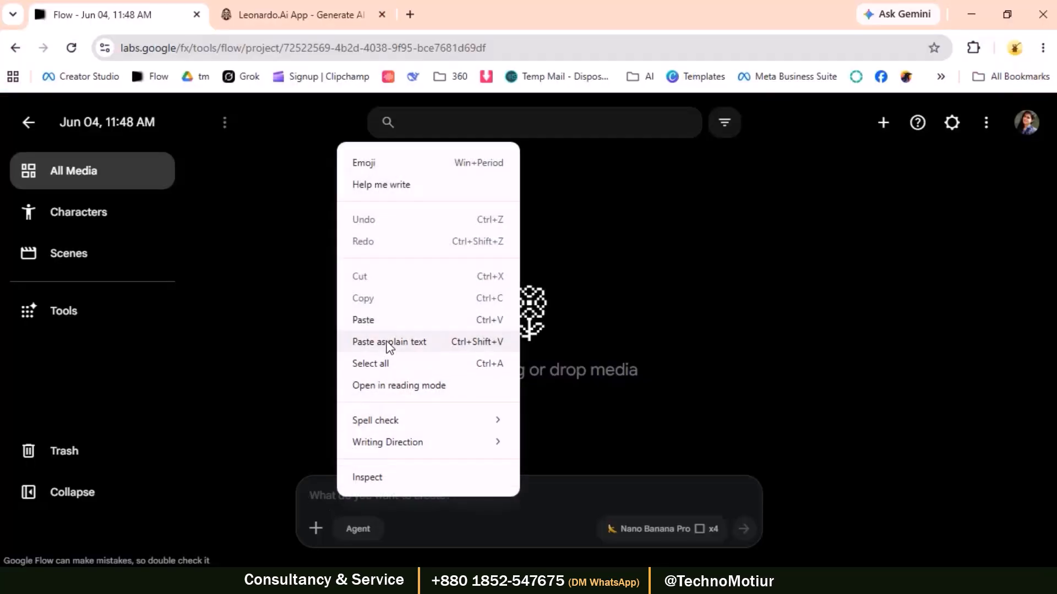
click(390, 347)
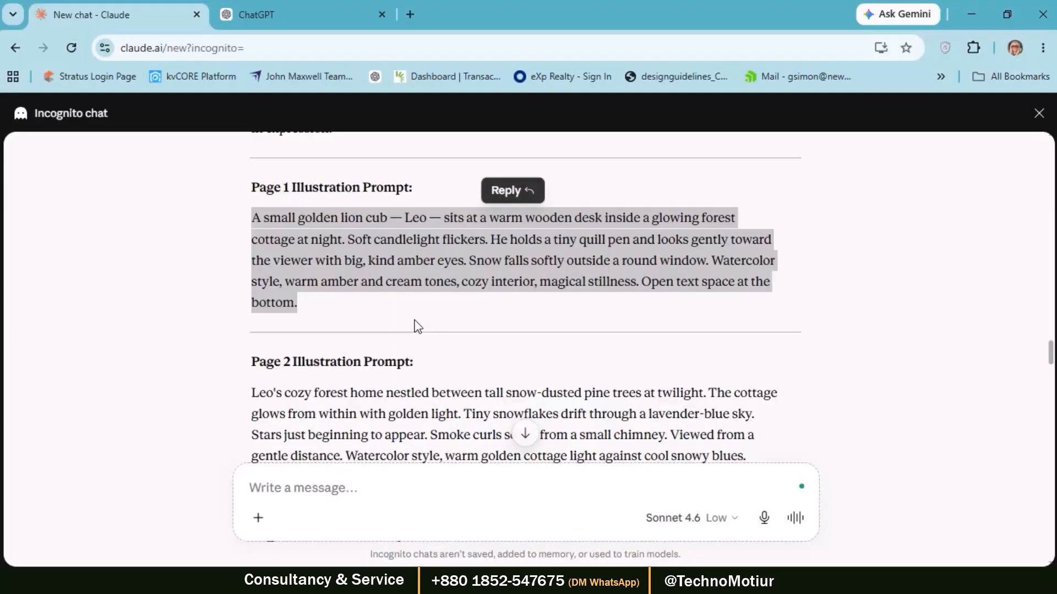
- Copy the Visual Style Bible and Leo's Consistent Character Design from Claude and add them below the Page 1 prompt in Flow
scroll(414, 325, up, 4)
scroll(418, 324, up, 1)
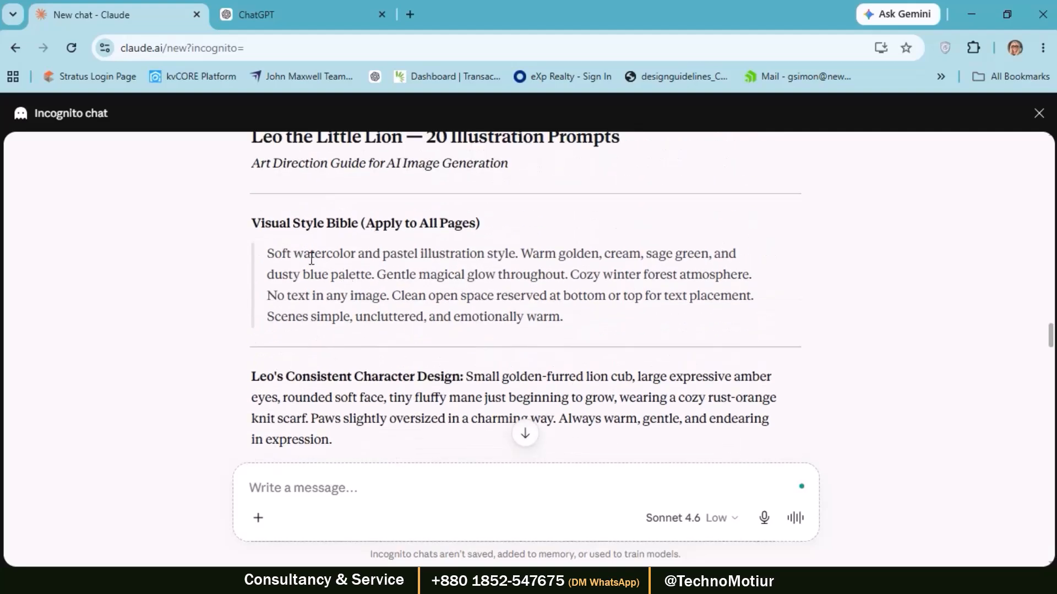
drag(276, 248, 377, 369)
scroll(273, 363, down, 1)
right_click(402, 335)
click(446, 355)
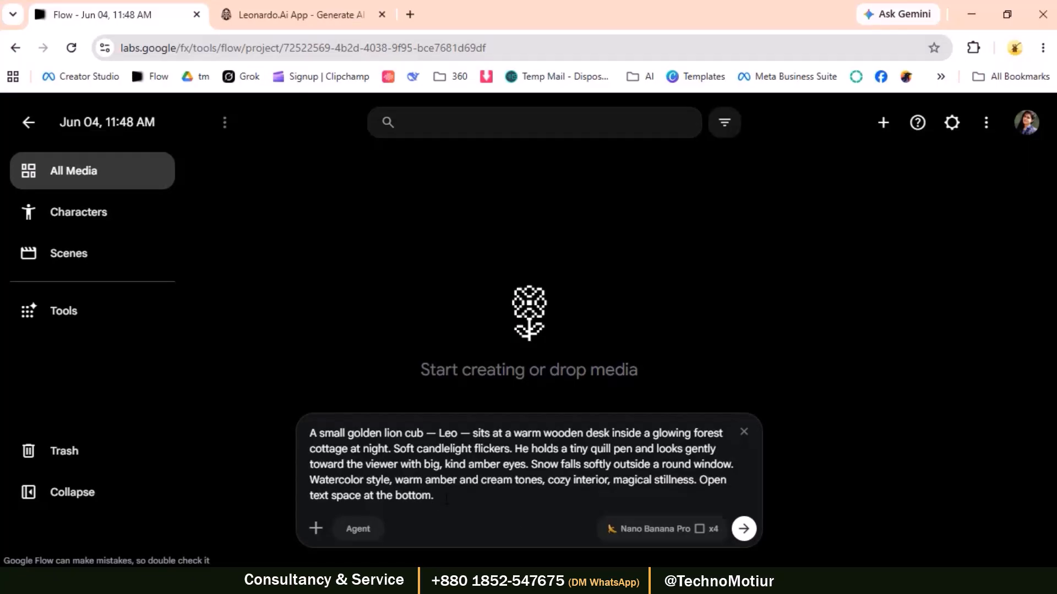
key(shift+Return)
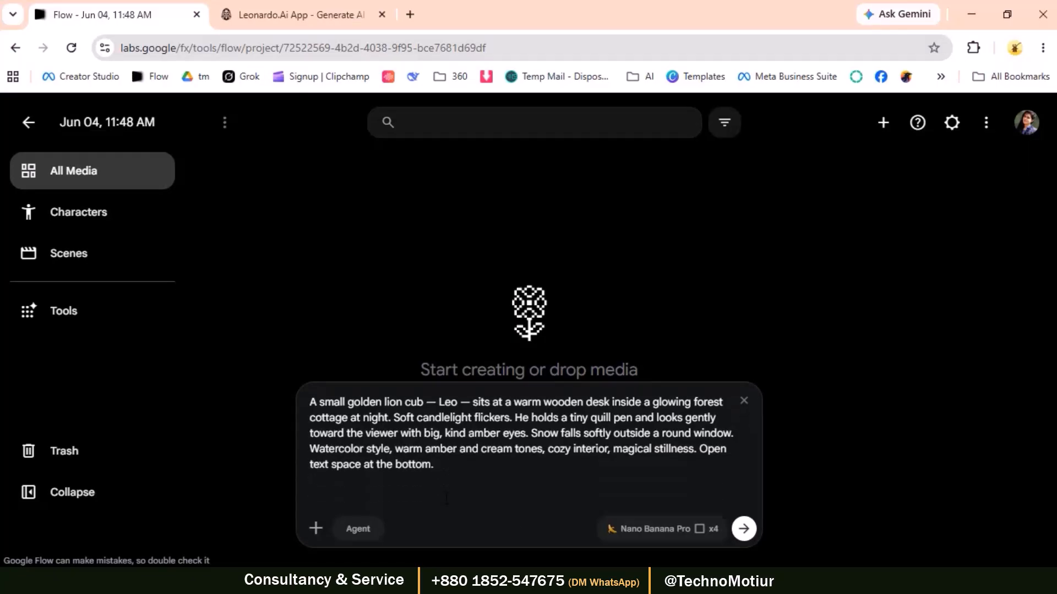
key(ctrl+v)
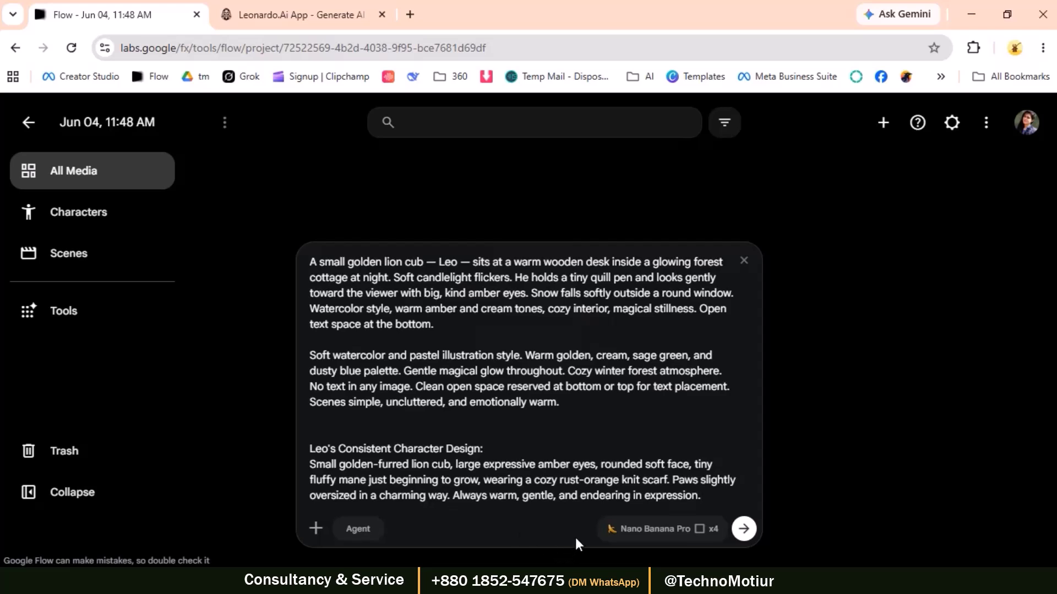
- Check the generation settings and submit the combined Page 1 prompt to generate the lion illustrations
click(744, 531)
click(691, 530)
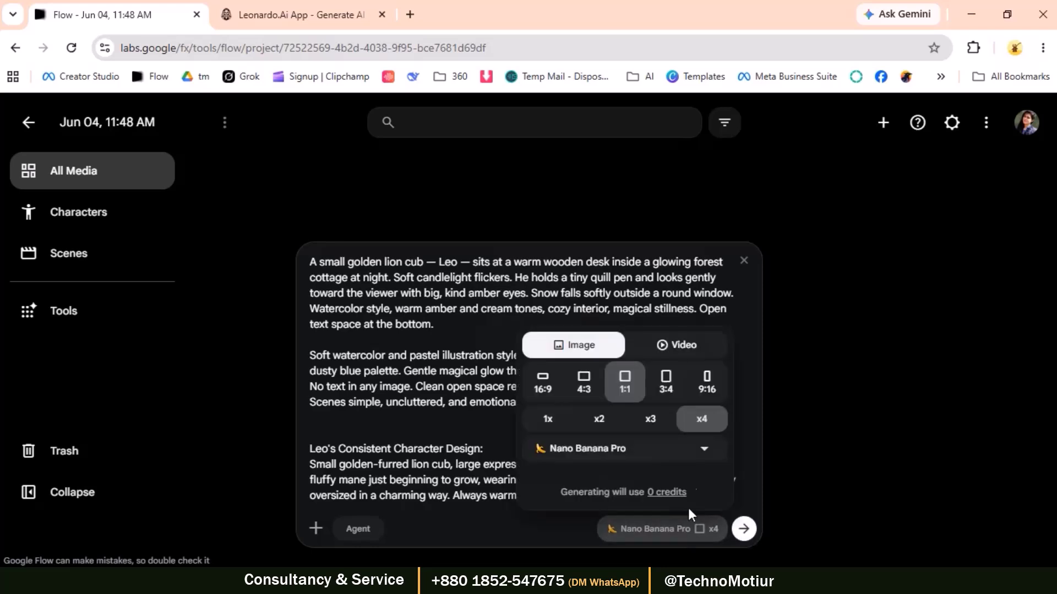
click(733, 530)
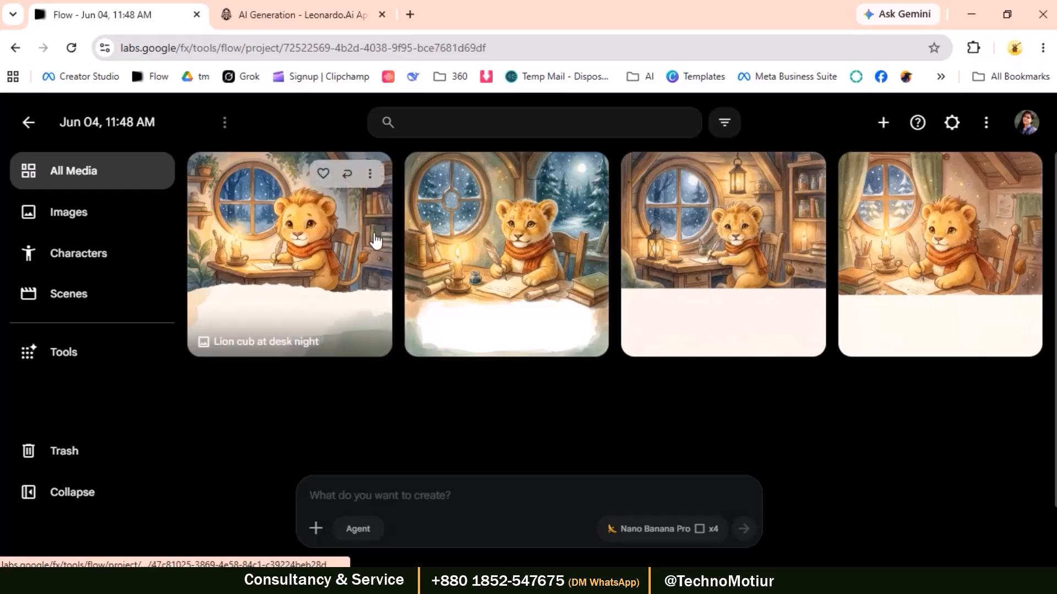
- Open the first generated lion illustration and download it at 1K original size
click(330, 223)
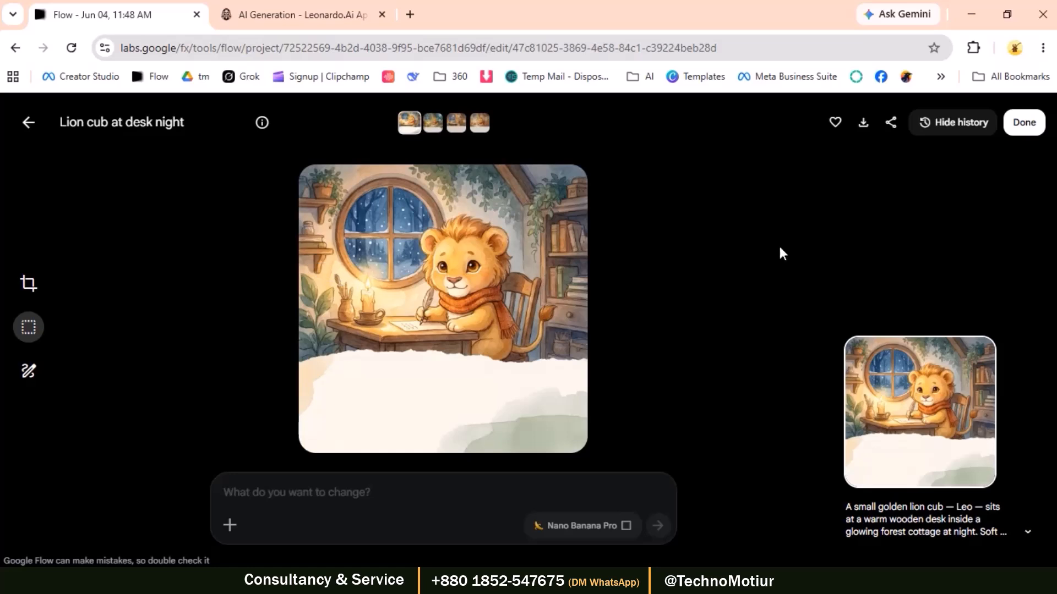
click(863, 124)
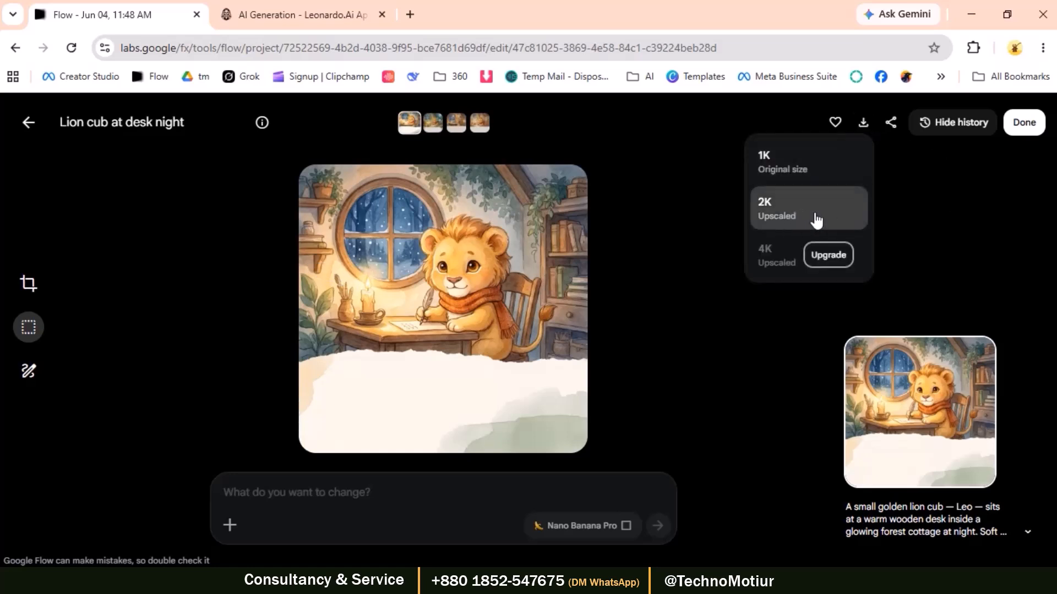
click(814, 165)
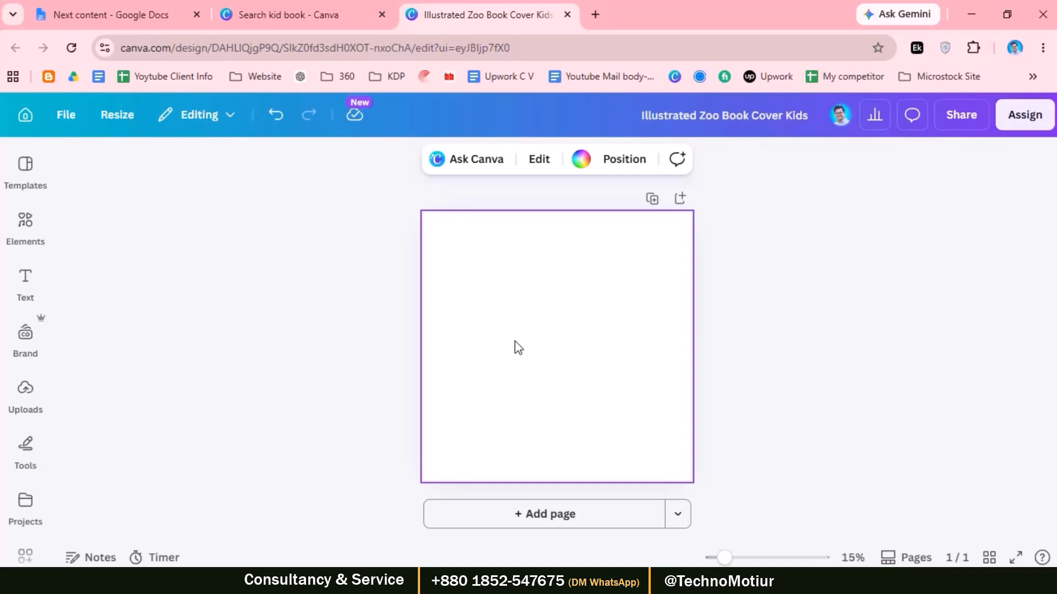
- Switch to the blank Canva book design and upload the downloaded lion illustration
click(25, 392)
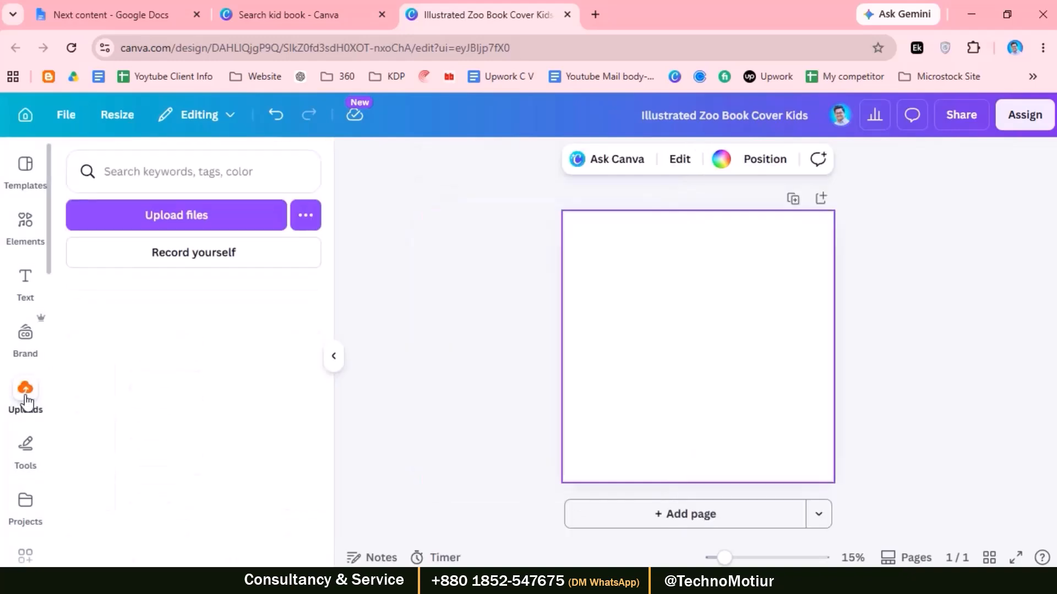
click(175, 218)
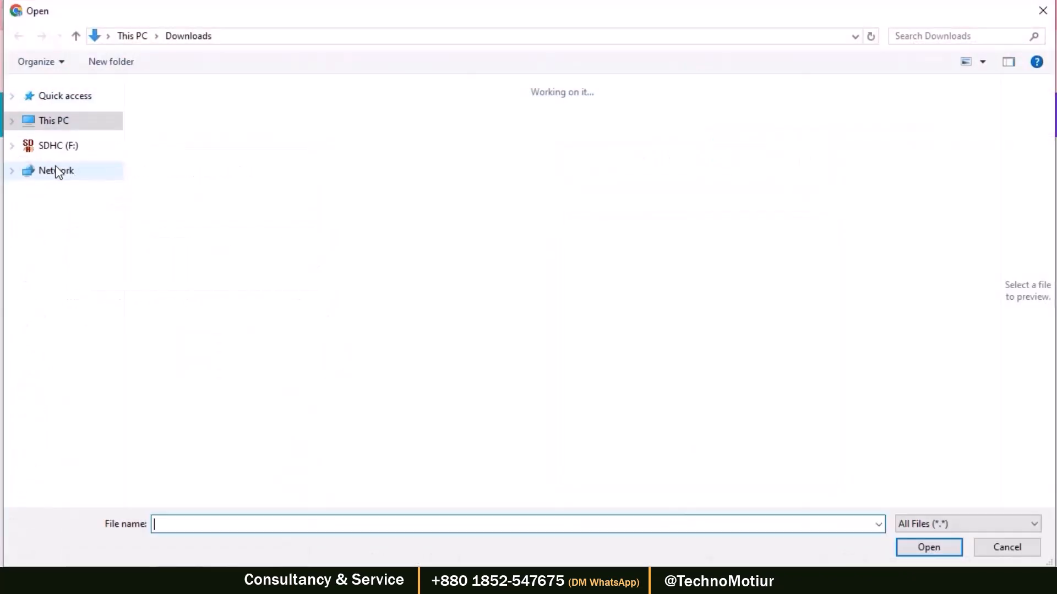
double_click(187, 138)
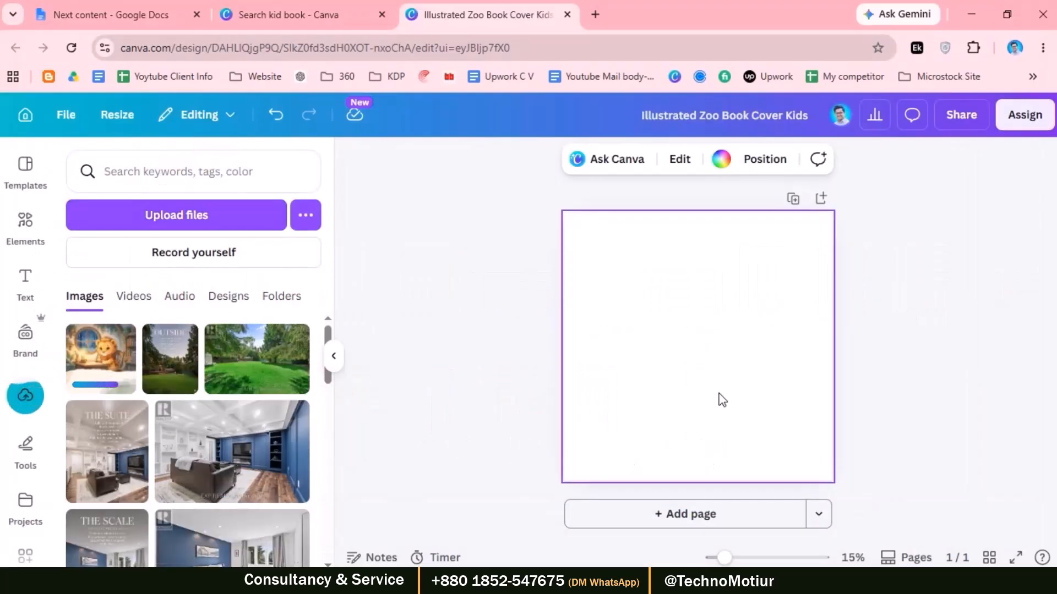
- Place the uploaded lion illustration on the blank page and enlarge it to fill the whole page
click(114, 363)
drag(691, 391, 645, 419)
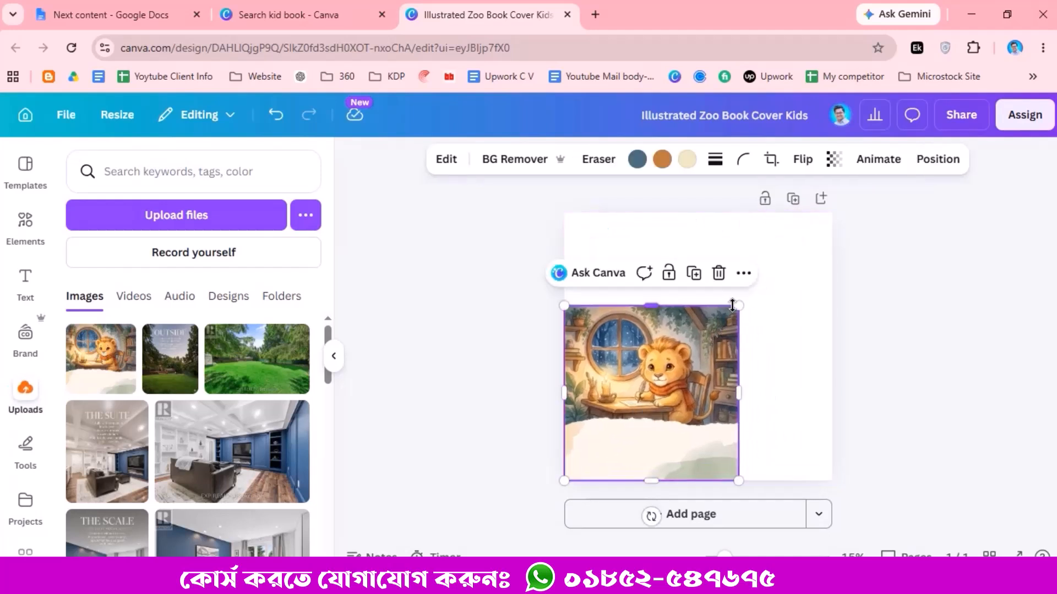
drag(738, 305, 830, 213)
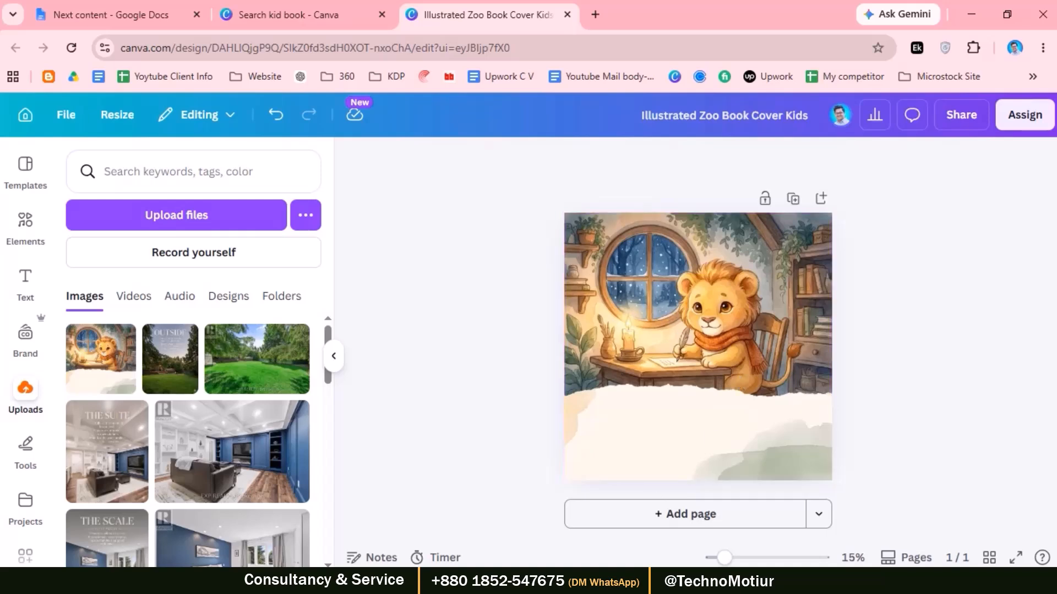
- Switch to Claude and copy the Page 2 illustration prompt about Leo's cozy forest home
click(590, 478)
scroll(377, 302, down, 5)
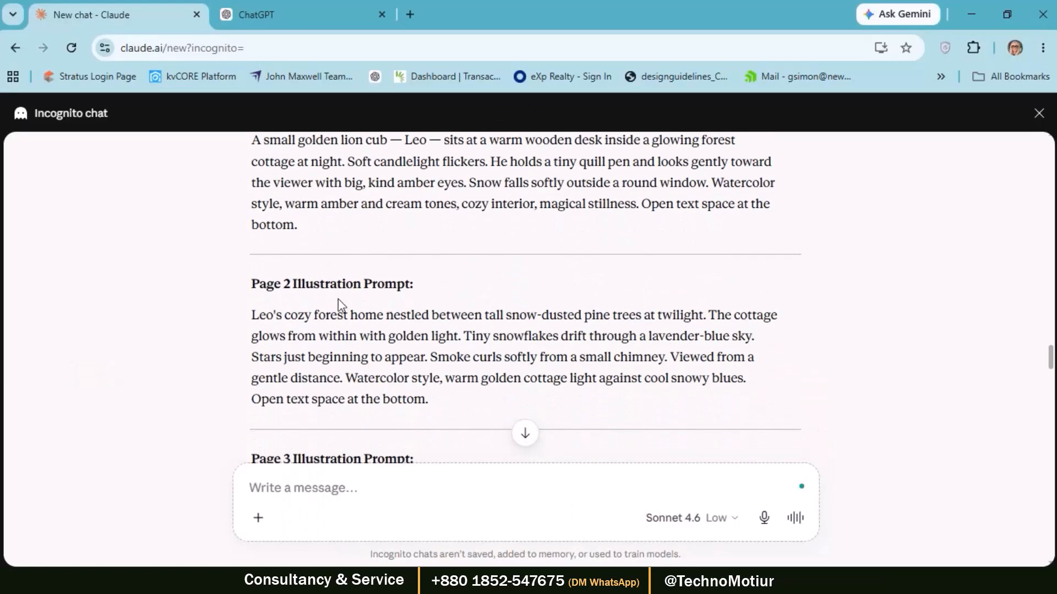
drag(242, 318, 457, 402)
right_click(461, 403)
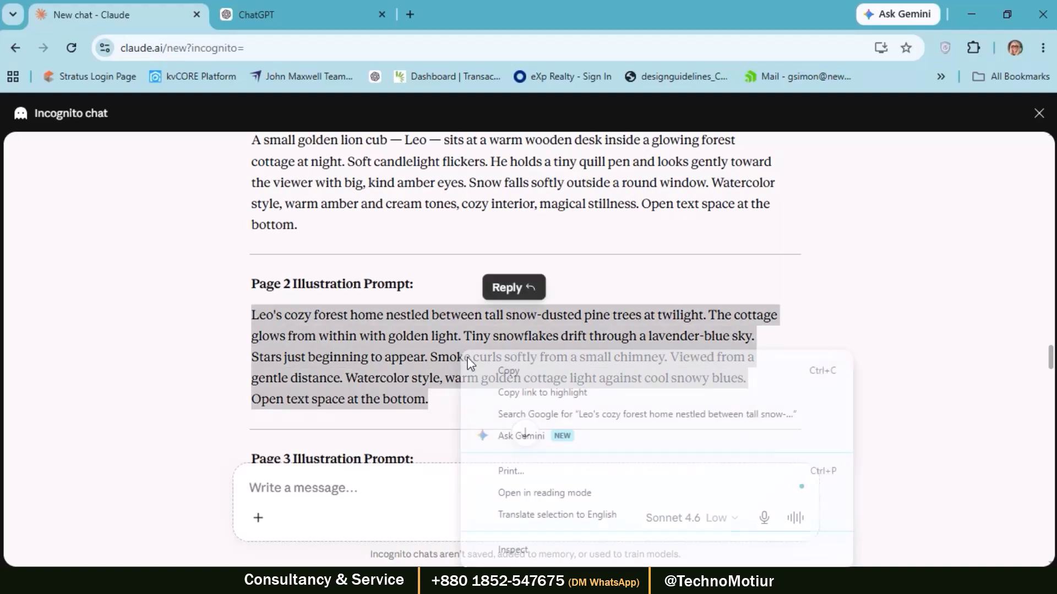
click(489, 370)
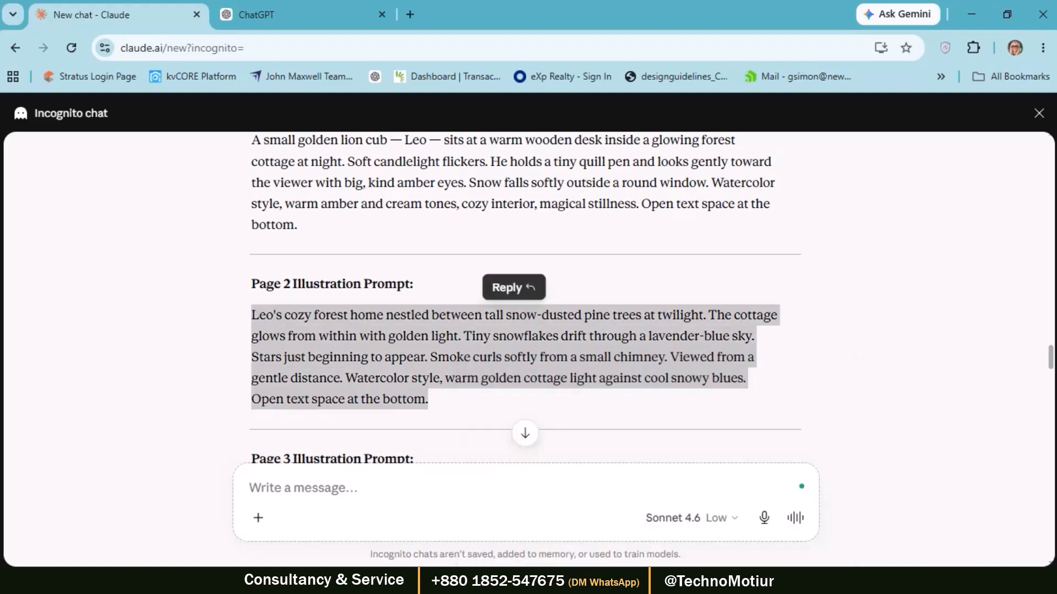
- Switch to Google Flow and add the first lion illustration to the prompt as a reference image
click(569, 547)
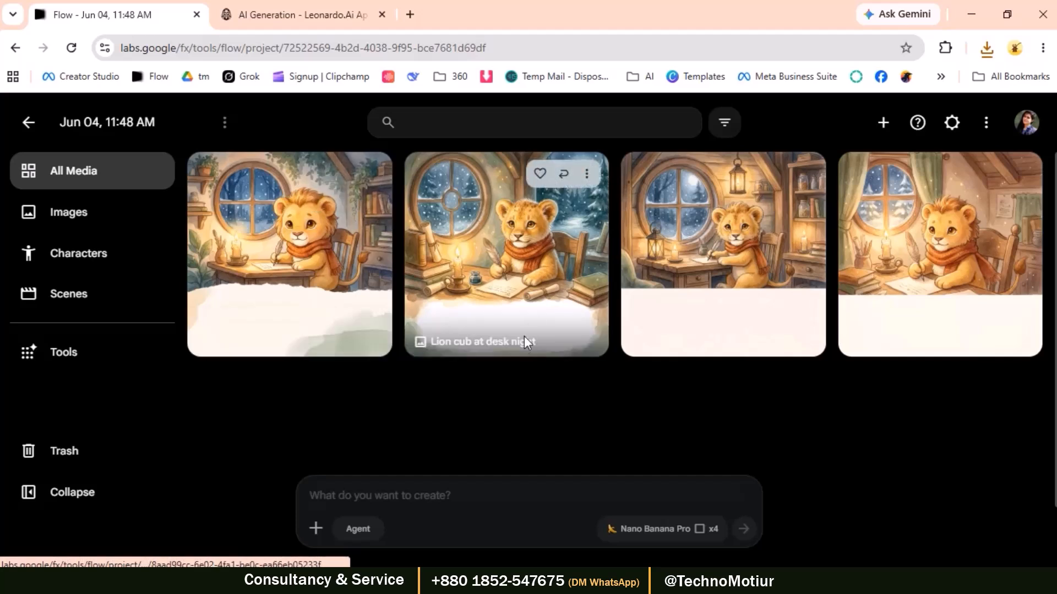
click(369, 173)
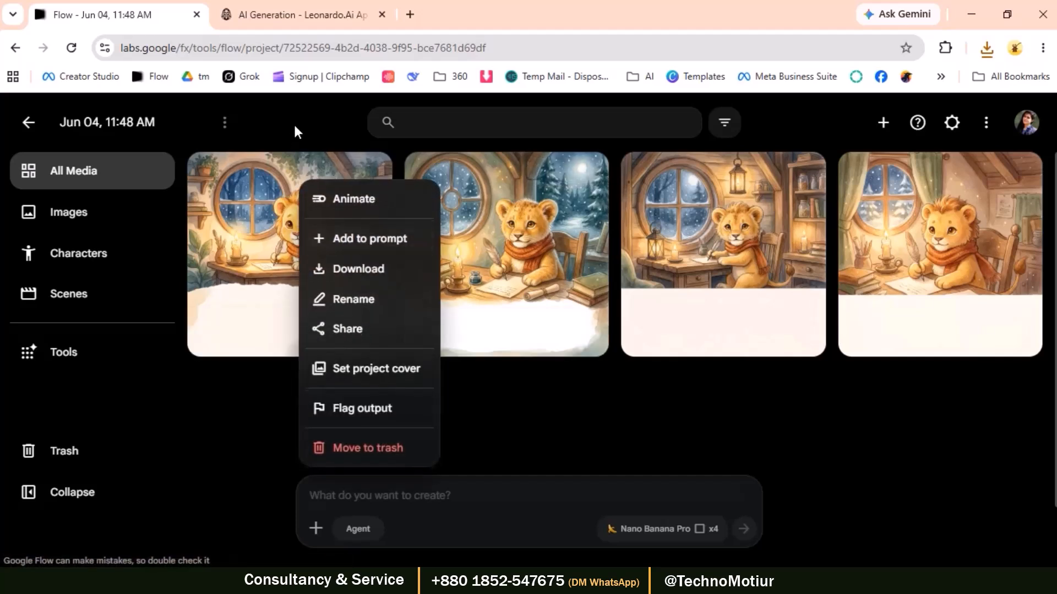
click(438, 126)
mouse_move(311, 197)
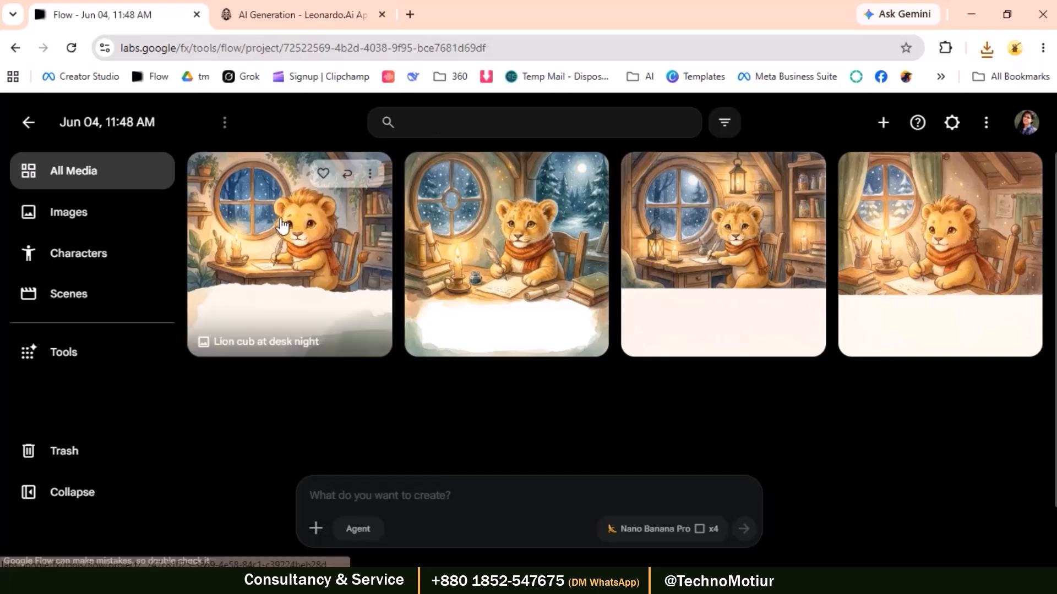
click(365, 186)
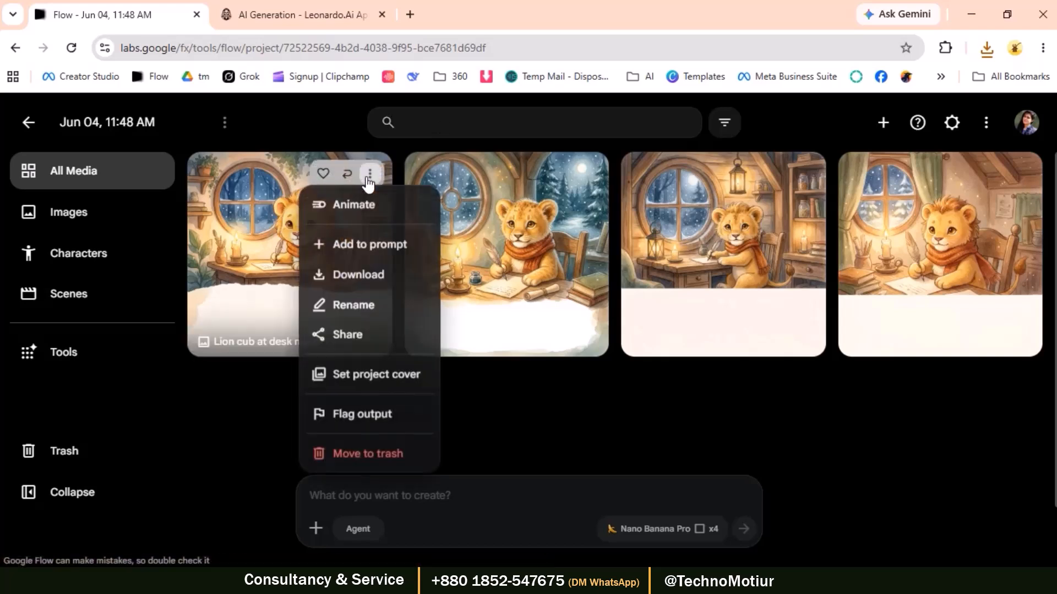
click(377, 245)
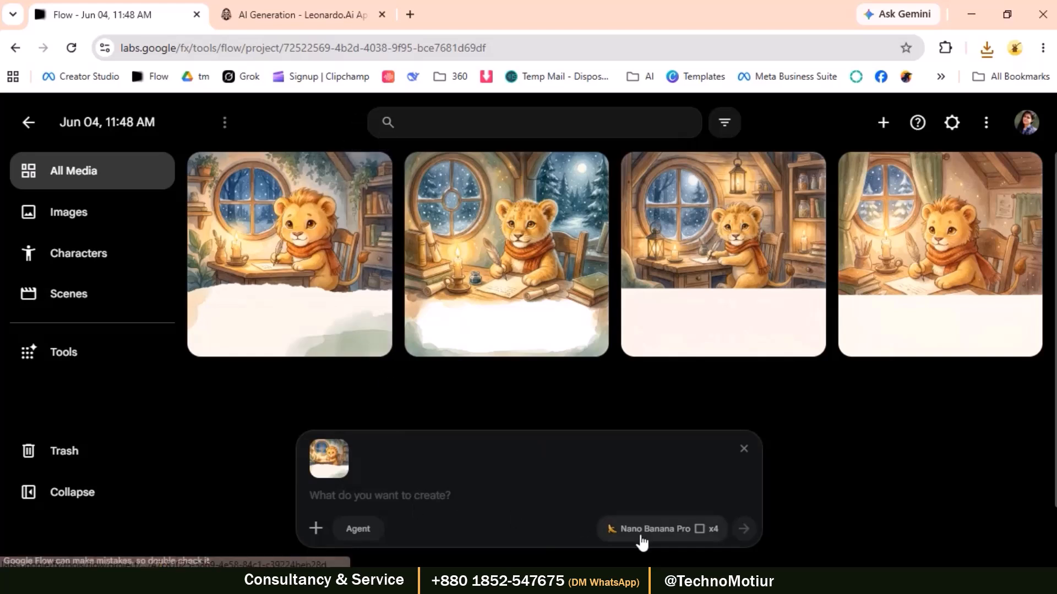
- Set the generation to one output and paste the Page 2 illustration prompt beside the reference image as plain text
click(688, 530)
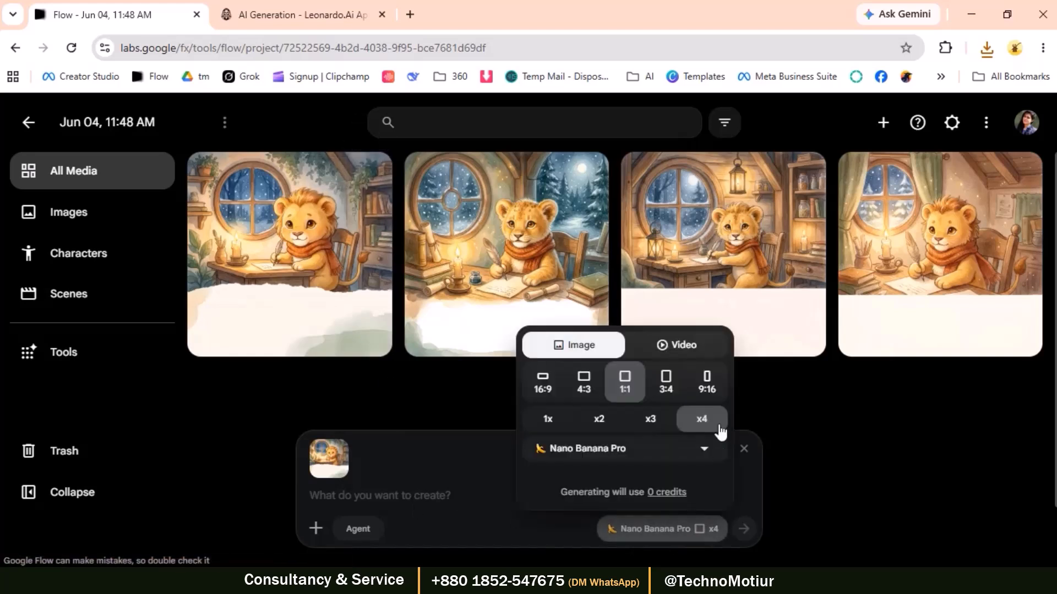
click(535, 423)
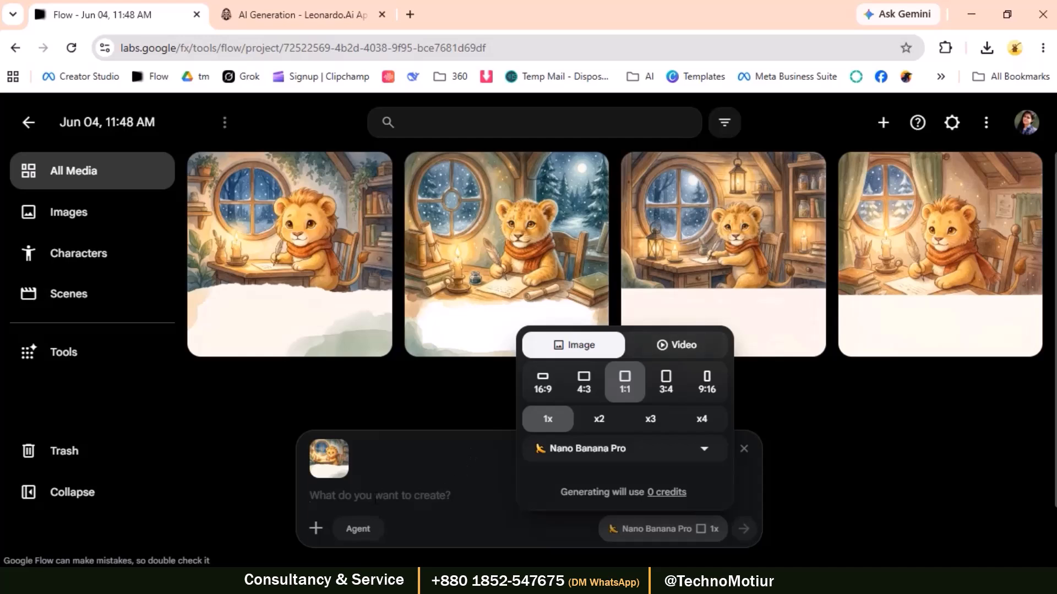
click(474, 441)
right_click(407, 500)
click(453, 342)
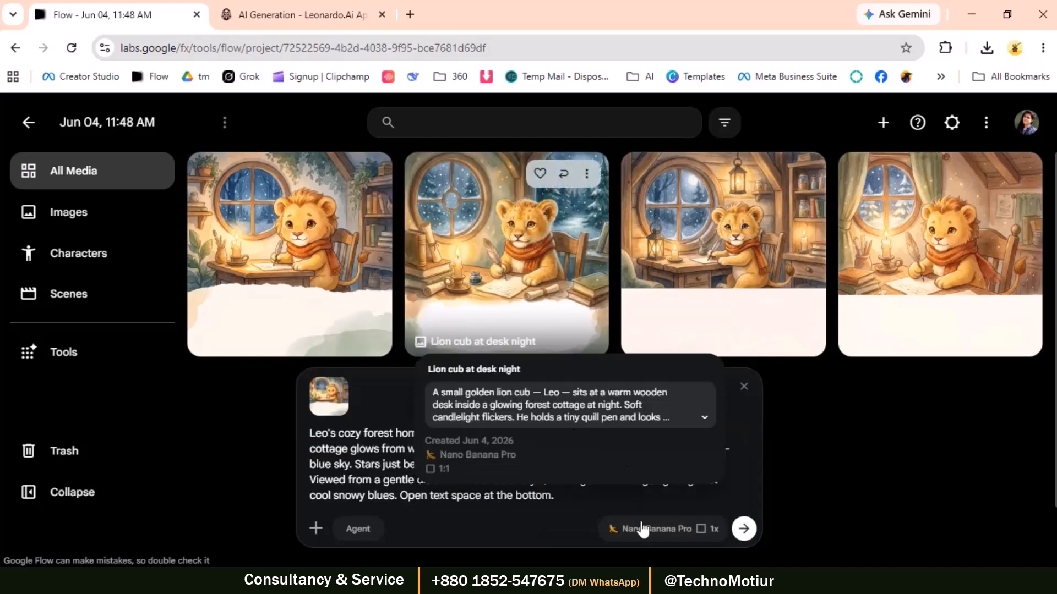
- Switch to Claude and copy the Visual Style Bible text together with Leo's Consistent Character Design
click(742, 532)
key(alt+Tab)
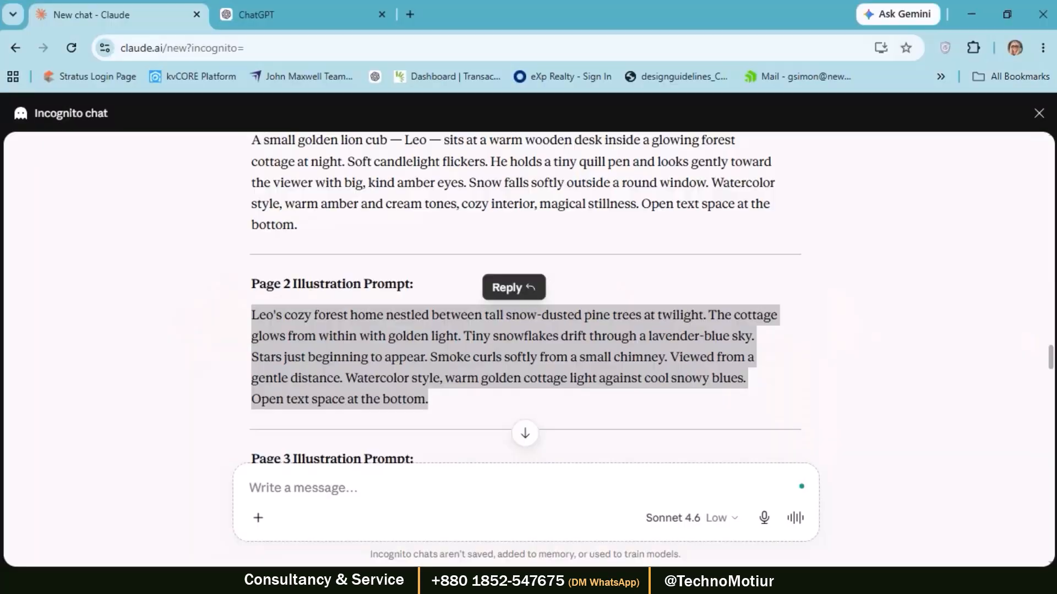
scroll(405, 361, up, 1)
scroll(404, 361, up, 8)
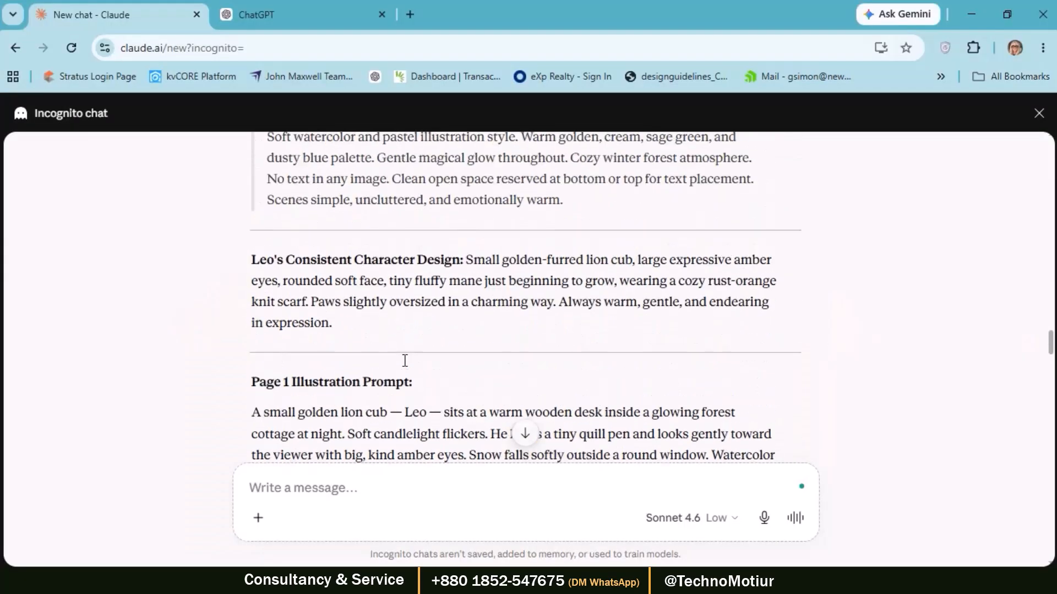
scroll(287, 341, down, 3)
drag(271, 252, 348, 295)
scroll(348, 295, down, 3)
right_click(361, 248)
click(401, 272)
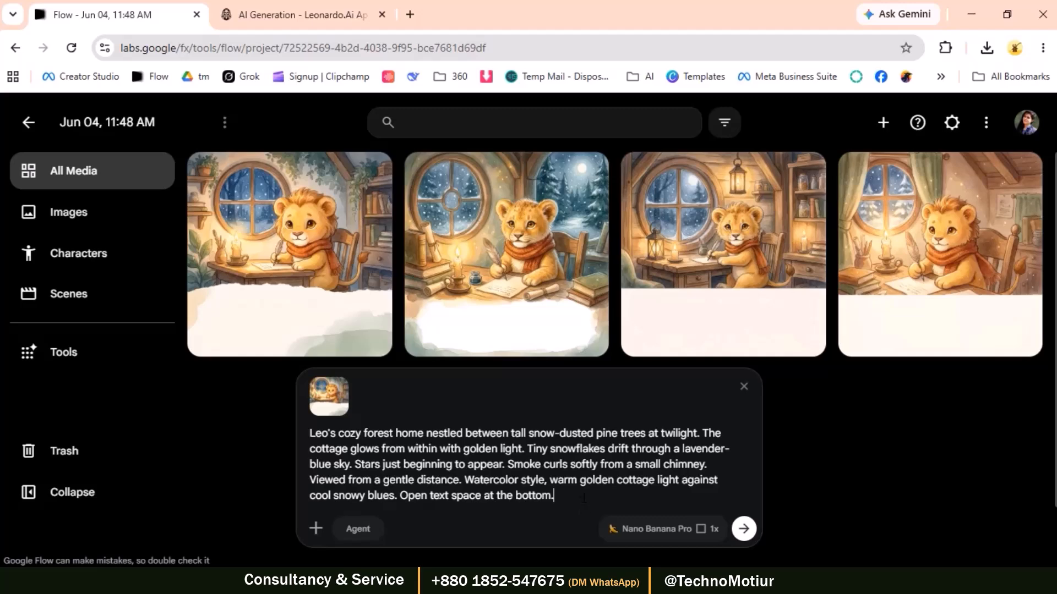
- Switch to Google Flow, append the style and character text below the Page 2 prompt, and generate the image
key(shift+Return)
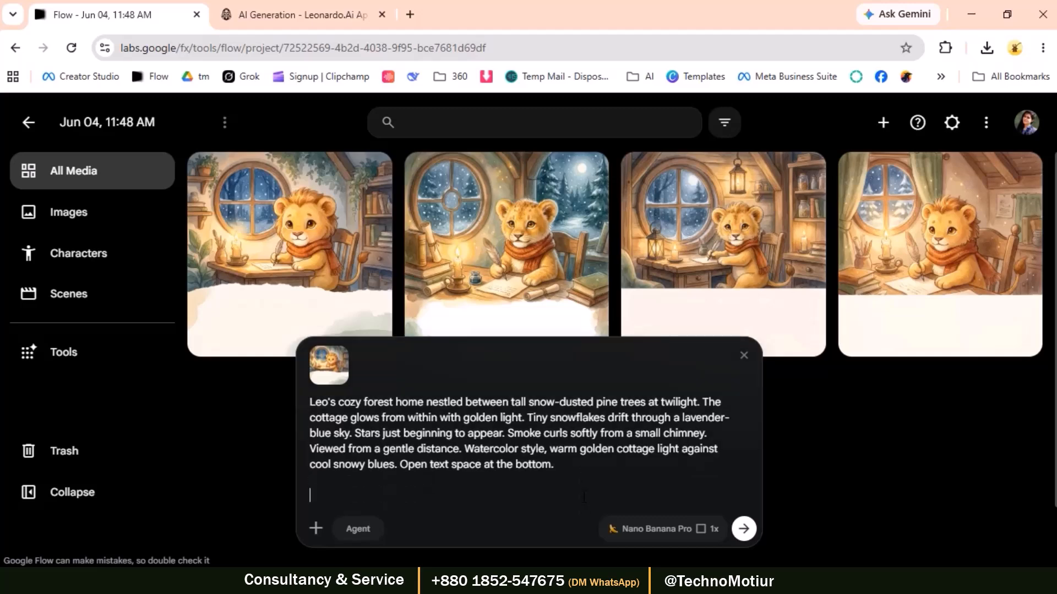
key(ctrl+v)
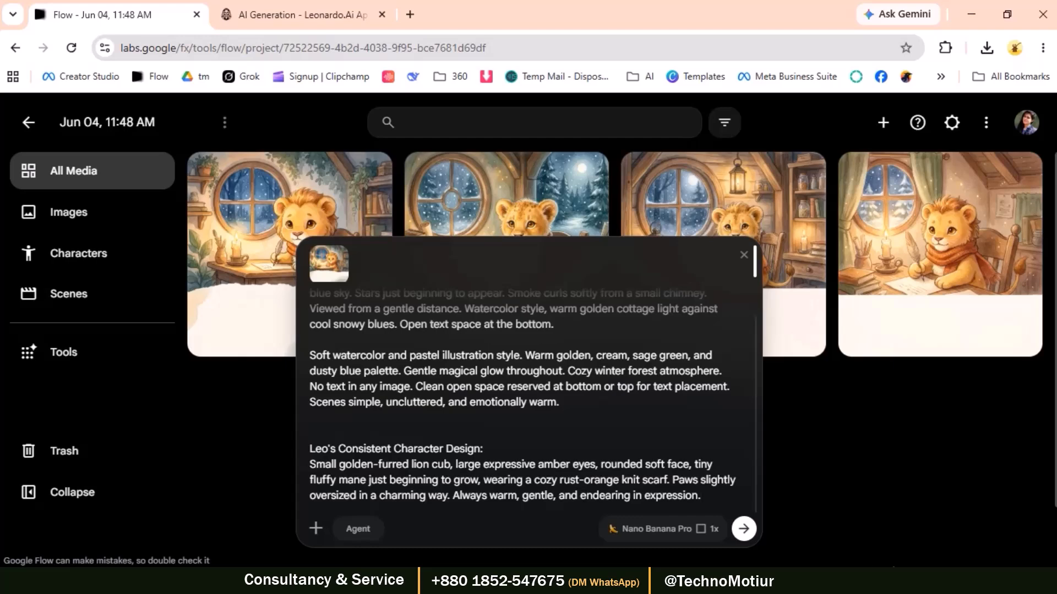
click(744, 529)
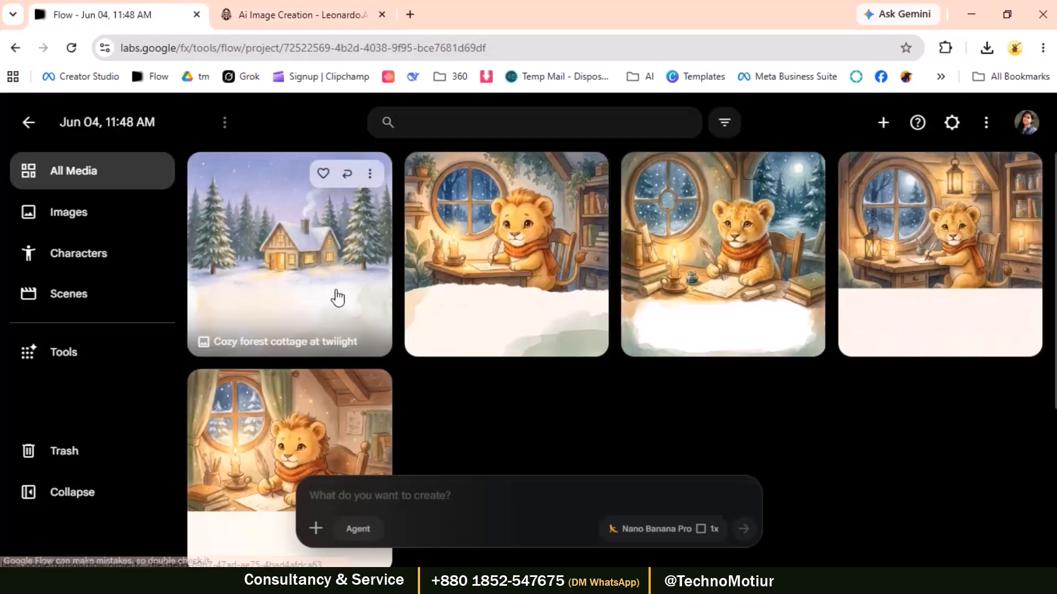
- Download the generated illustration of the cozy forest cottage at twilight
click(369, 174)
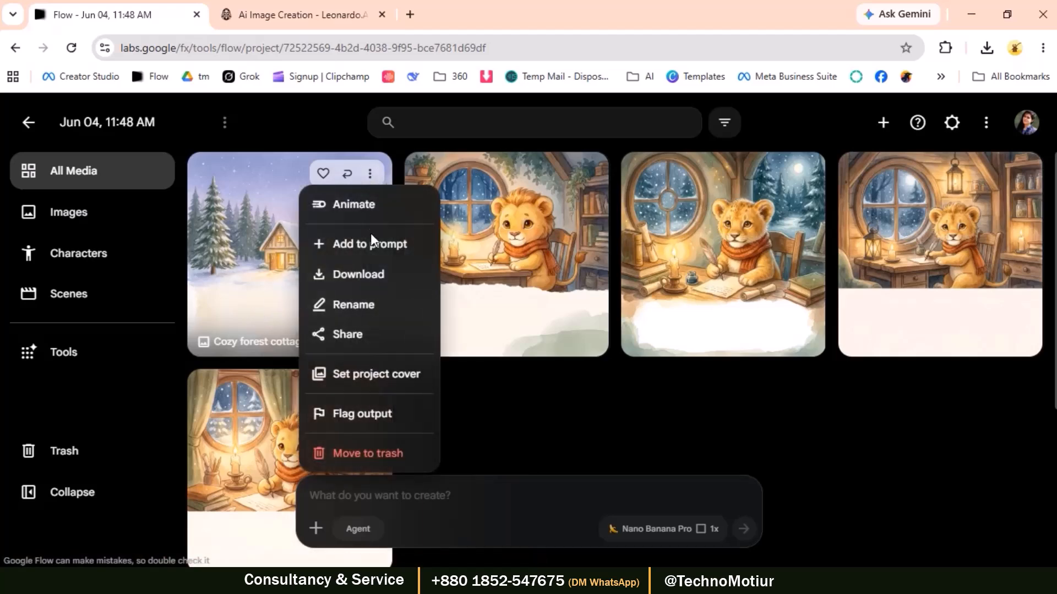
mouse_move(371, 275)
click(490, 277)
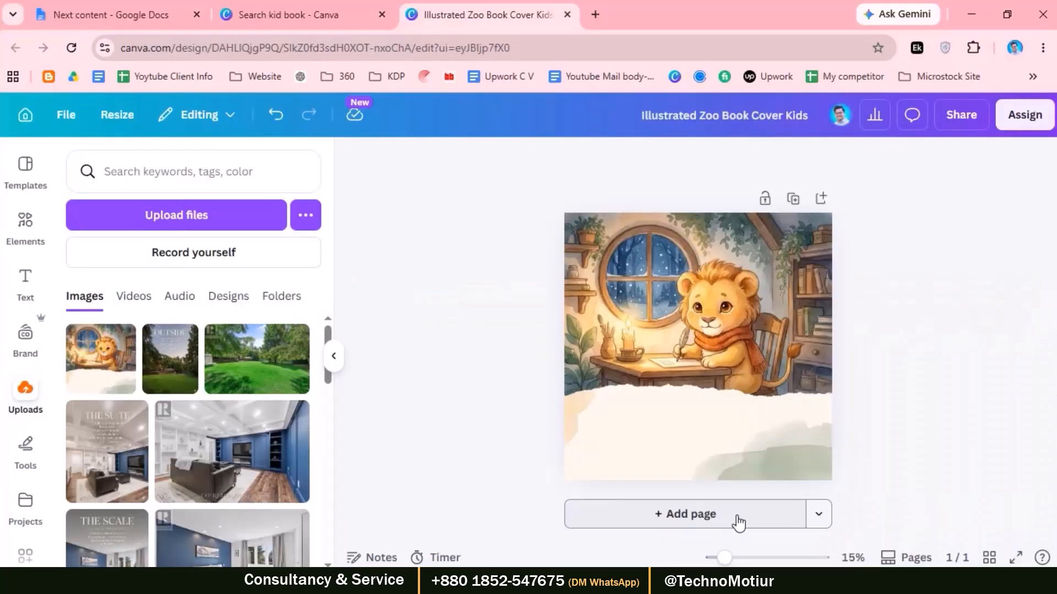
- Switch to Canva, add a second page and upload the Cozy_forest_cottage_at_twilight image from Downloads
click(738, 520)
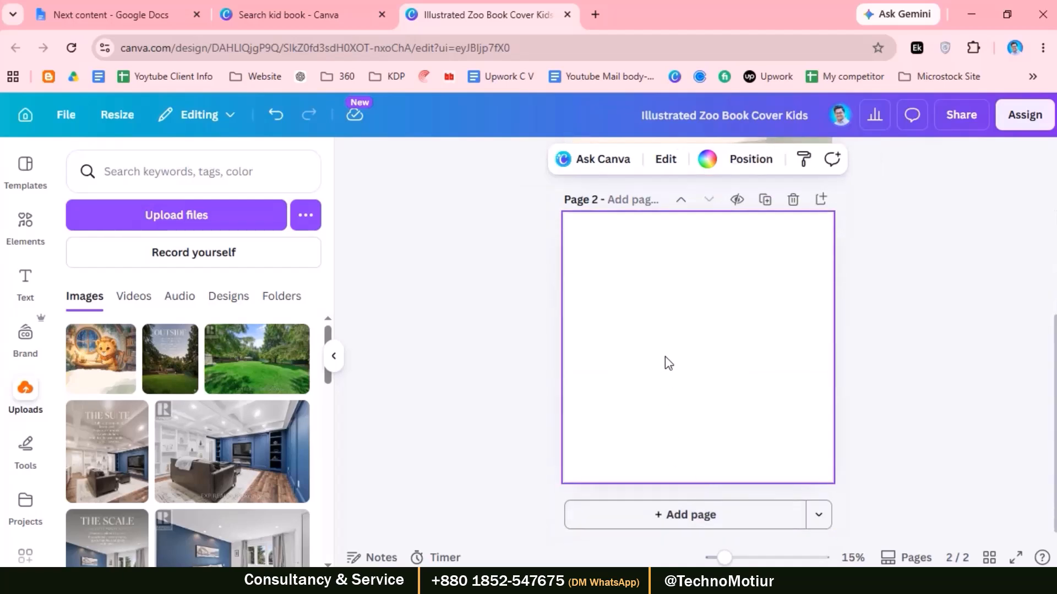
click(177, 219)
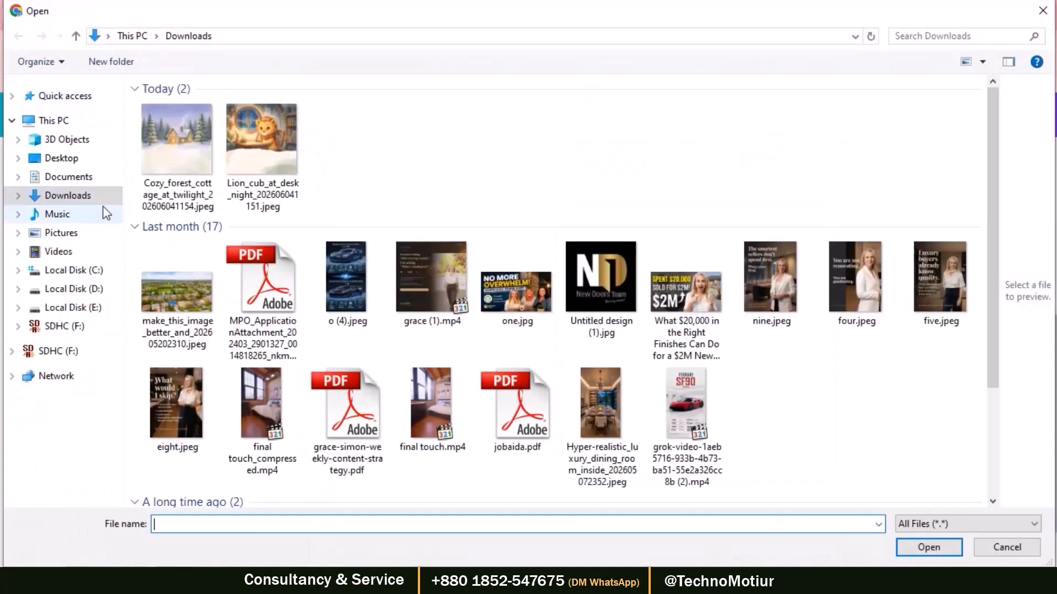
double_click(197, 139)
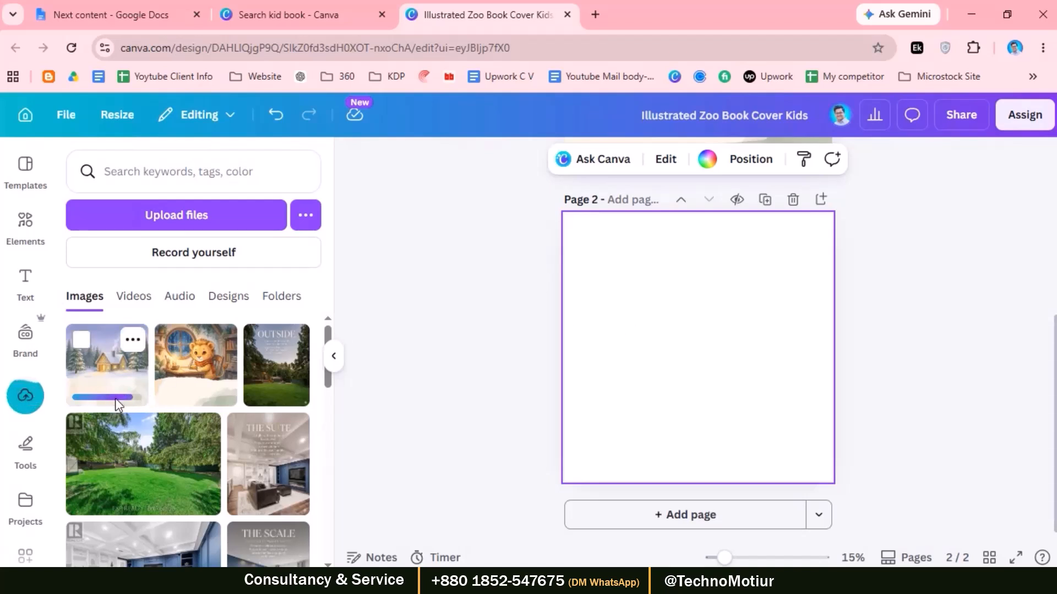
- Place the uploaded cottage illustration on page 2 and enlarge it to fill the whole page
drag(106, 376, 740, 323)
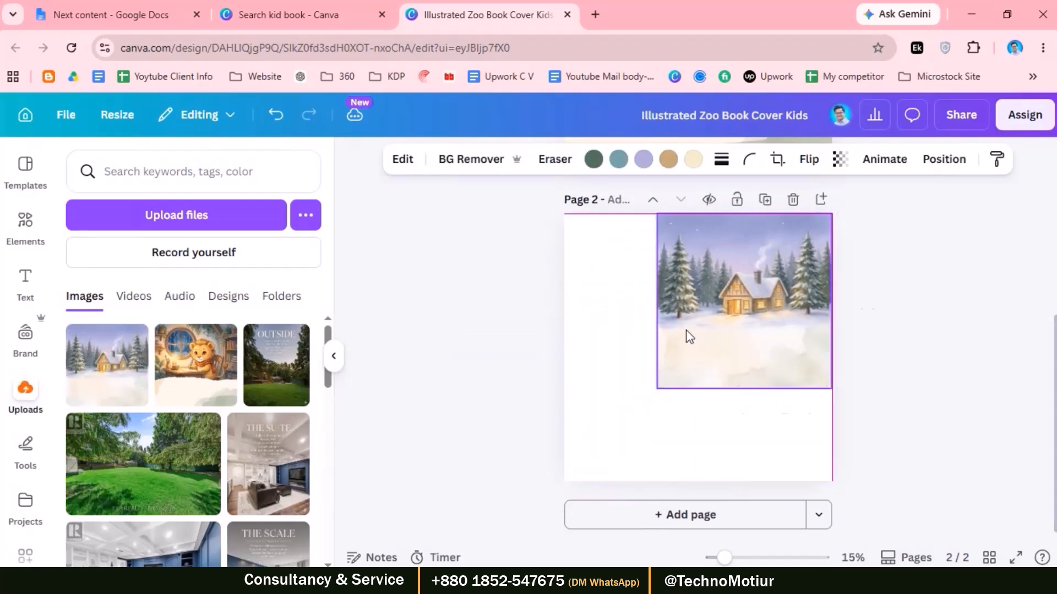
drag(655, 387, 564, 481)
click(855, 394)
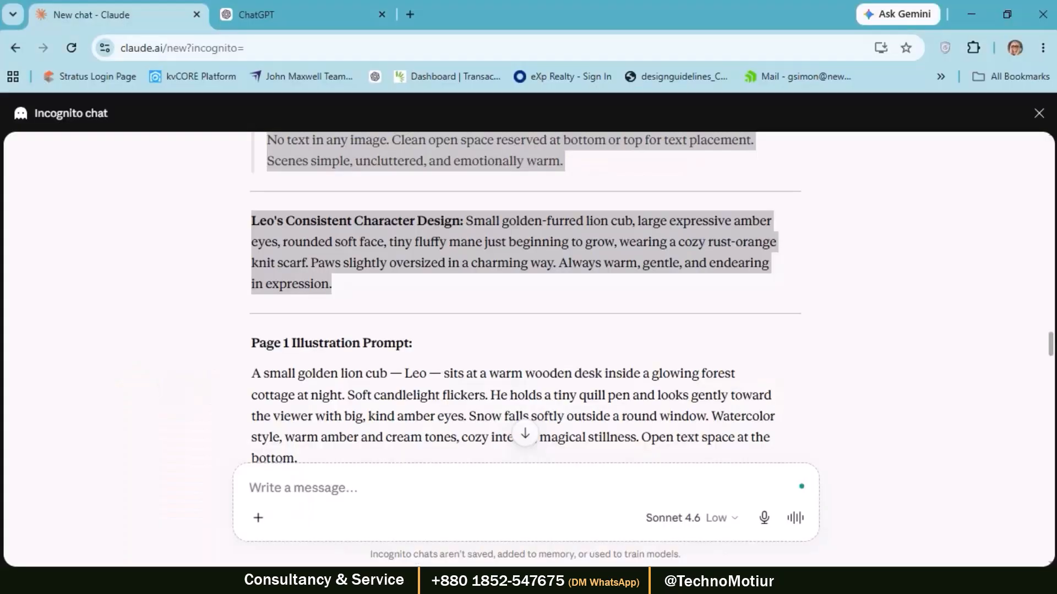
- Copy the Page 3 illustration prompt about the glowing night forest from Claude and paste it into Google Flow's prompt
scroll(247, 398, down, 8)
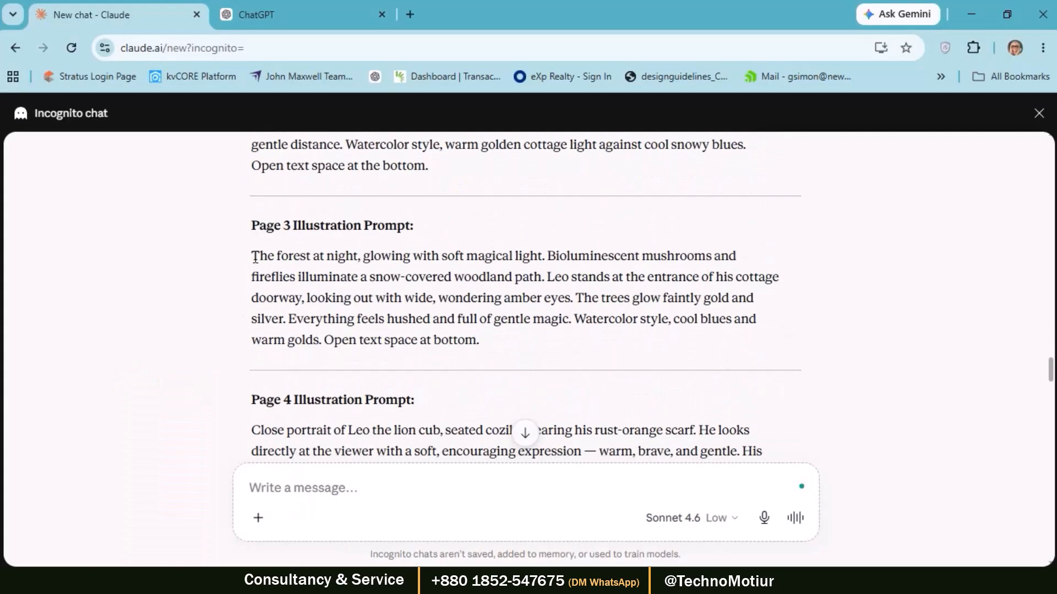
drag(255, 256, 500, 350)
right_click(488, 329)
click(503, 337)
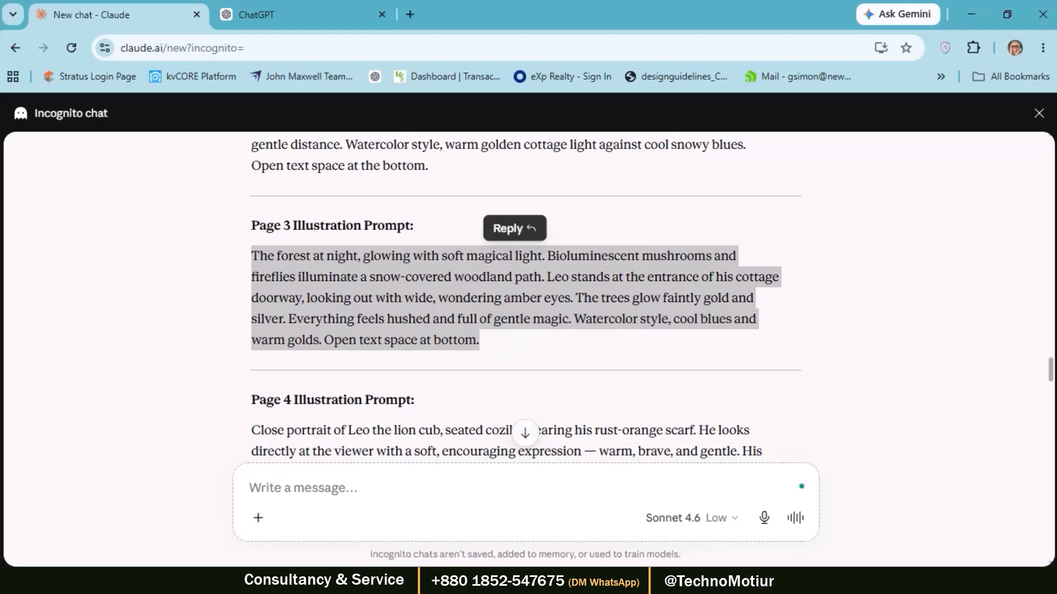
key(alt+Tab)
click(567, 489)
key(ctrl+v)
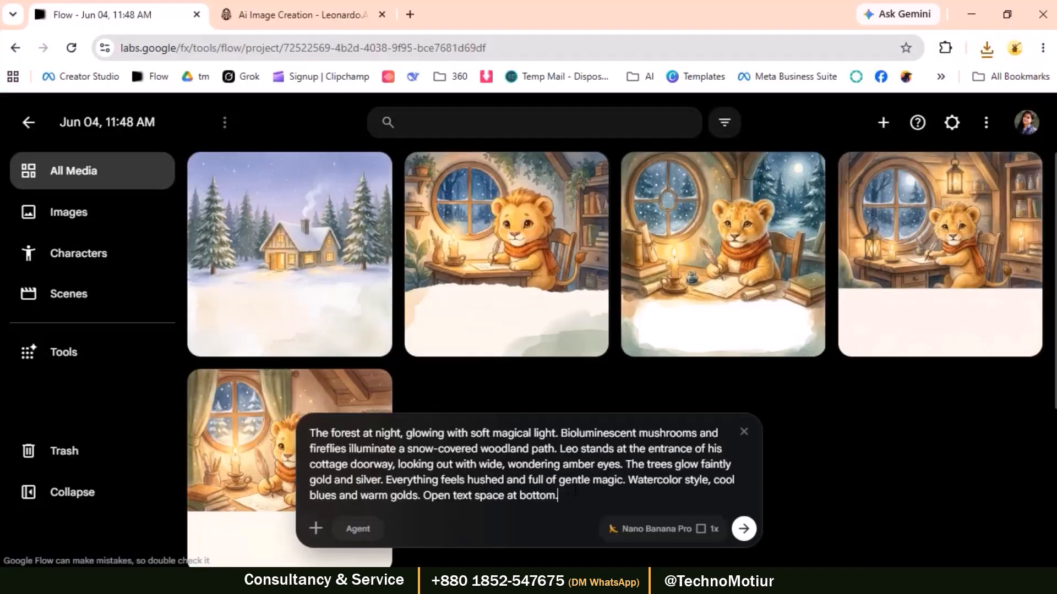
- Switch back to Claude and copy the visual style paragraph and Leo's character design again
key(alt+Tab)
scroll(333, 260, up, 15)
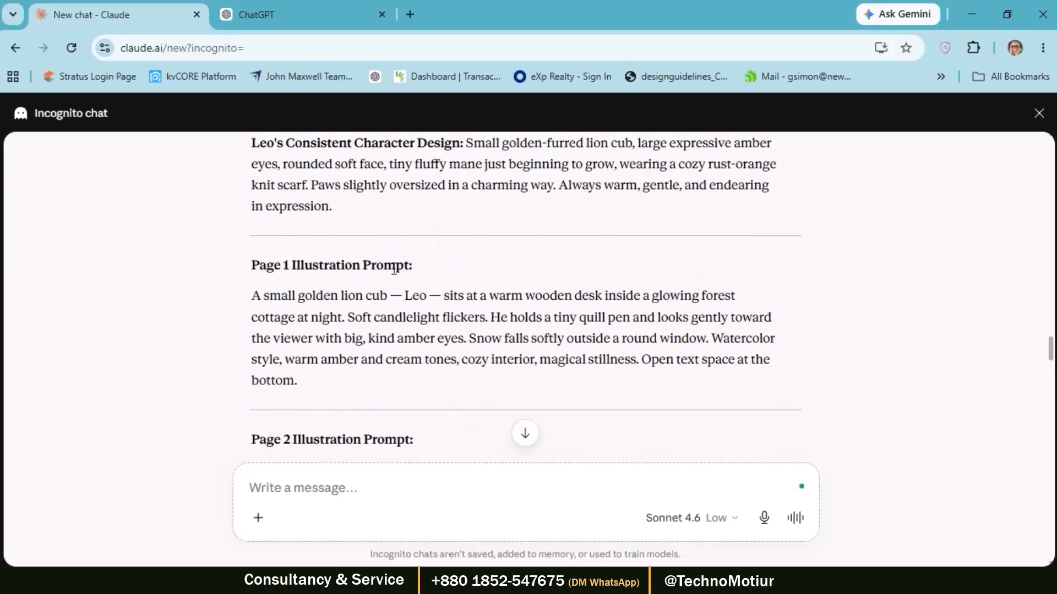
scroll(267, 266, down, 2)
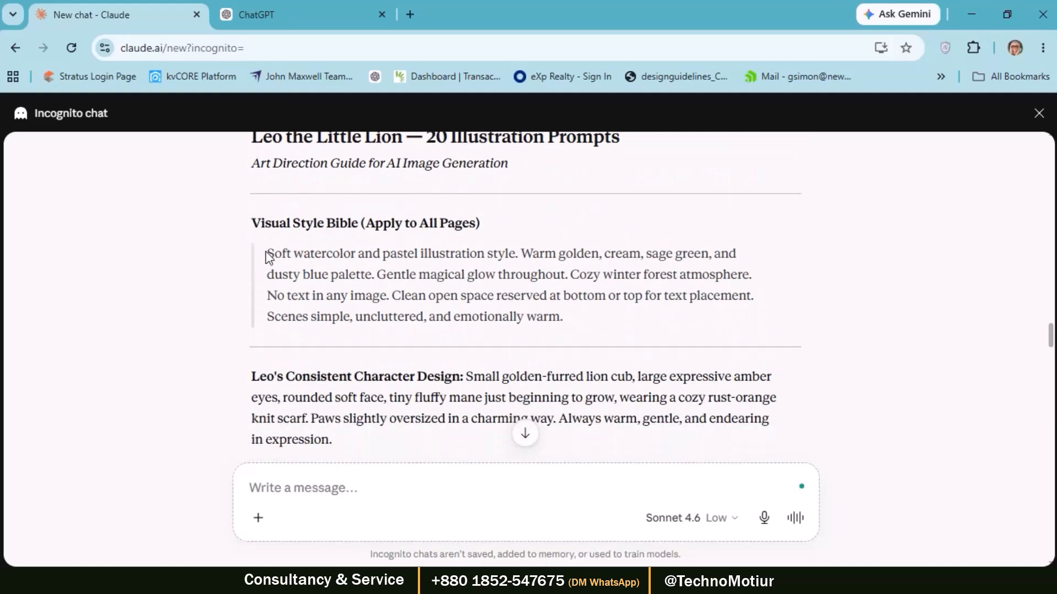
drag(268, 257, 286, 438)
drag(352, 443, 352, 443)
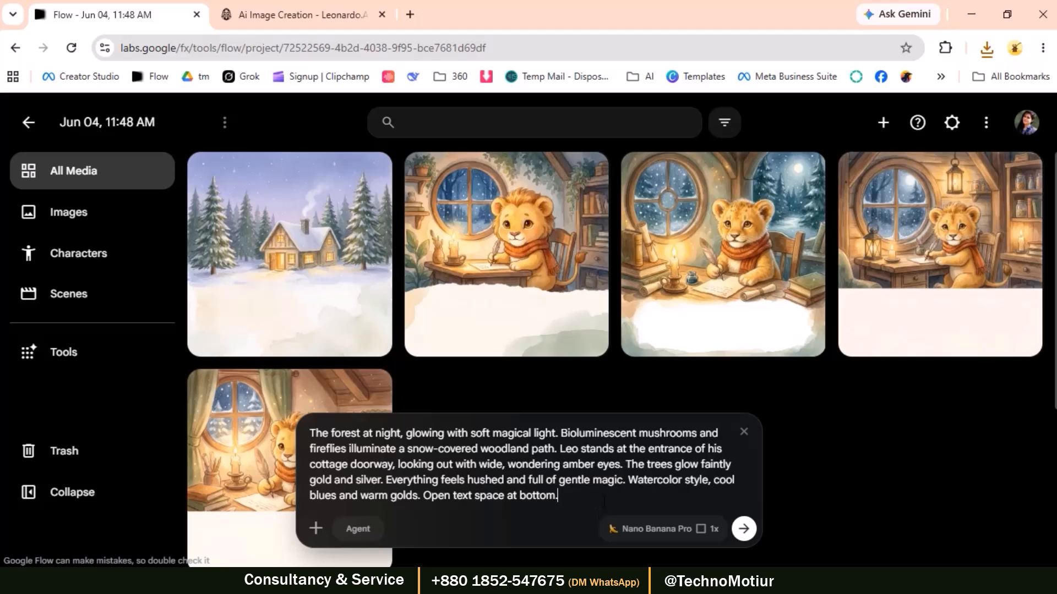
- Append the style and character text below the Page 3 prompt in Google Flow and generate the image without a reference
key(shift+Return)
key(shift+Return)
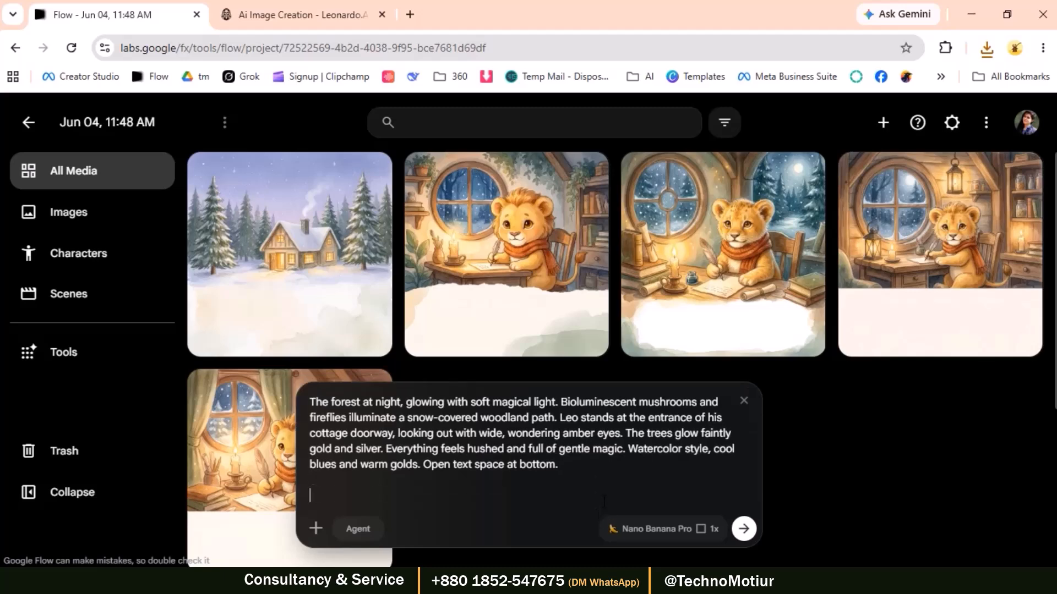
key(ctrl+v)
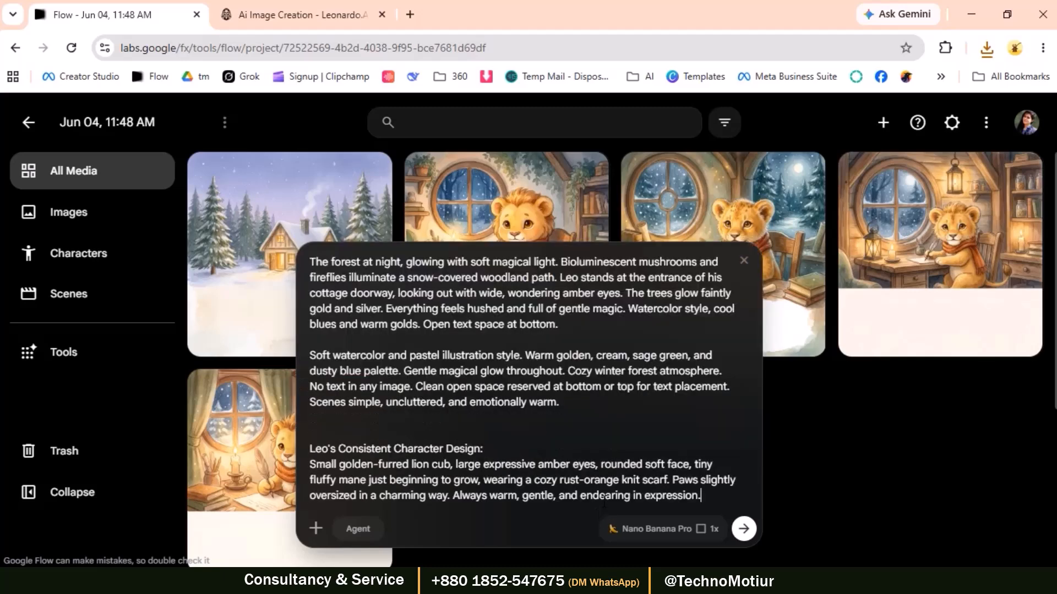
click(743, 530)
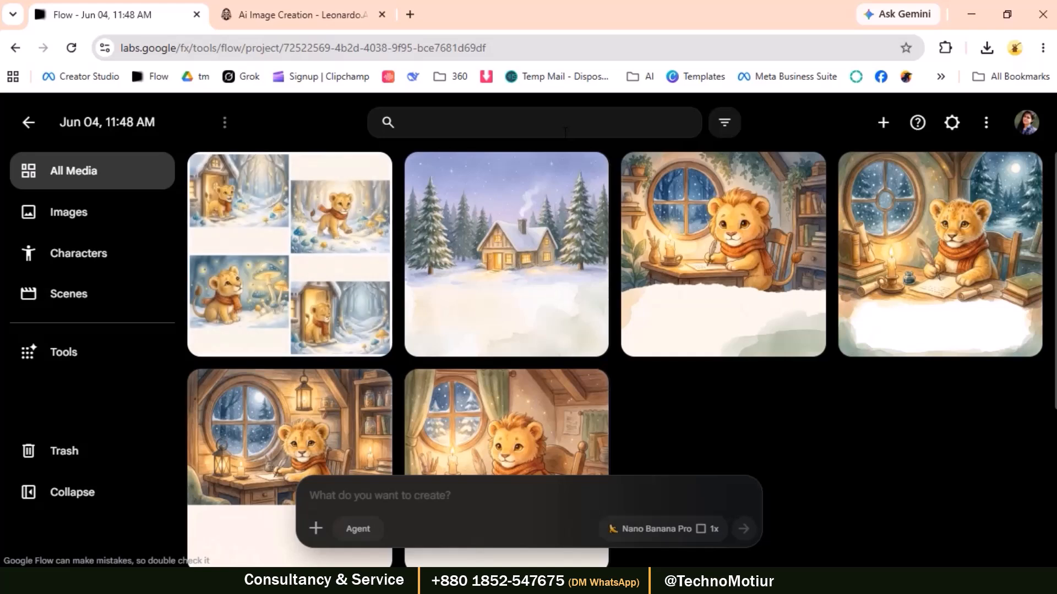
- Open the generated four-panel forest image, expand its prompt and copy the full prompt text
click(330, 244)
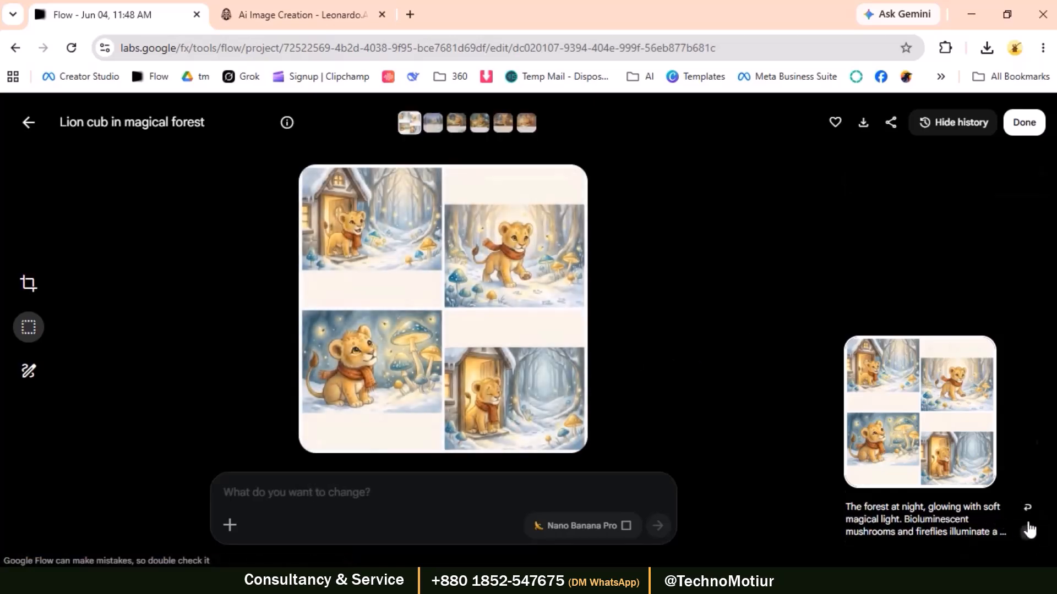
click(1028, 533)
drag(846, 367, 979, 545)
scroll(937, 432, down, 5)
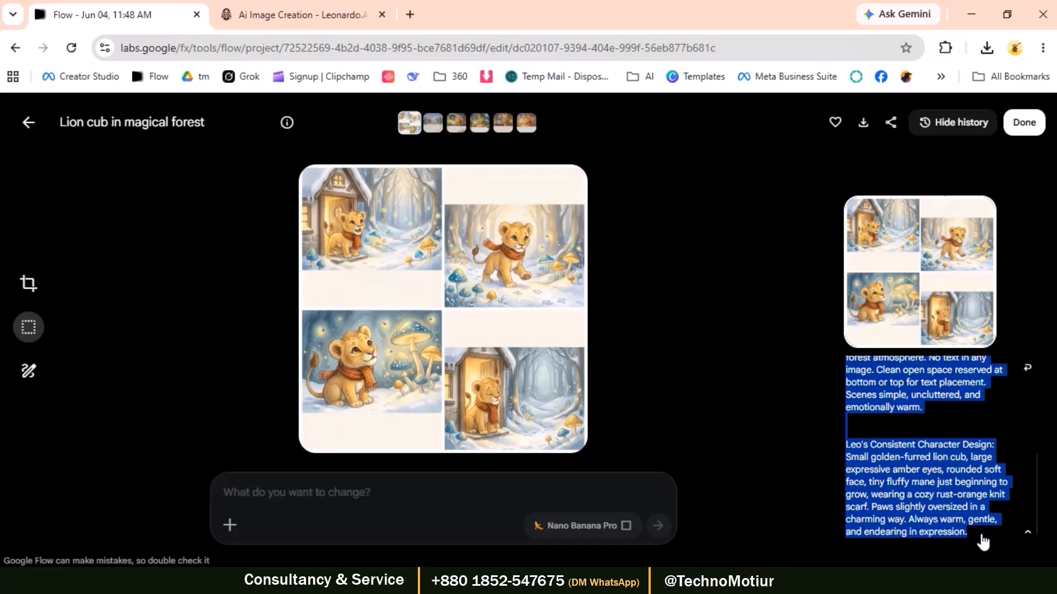
click(790, 187)
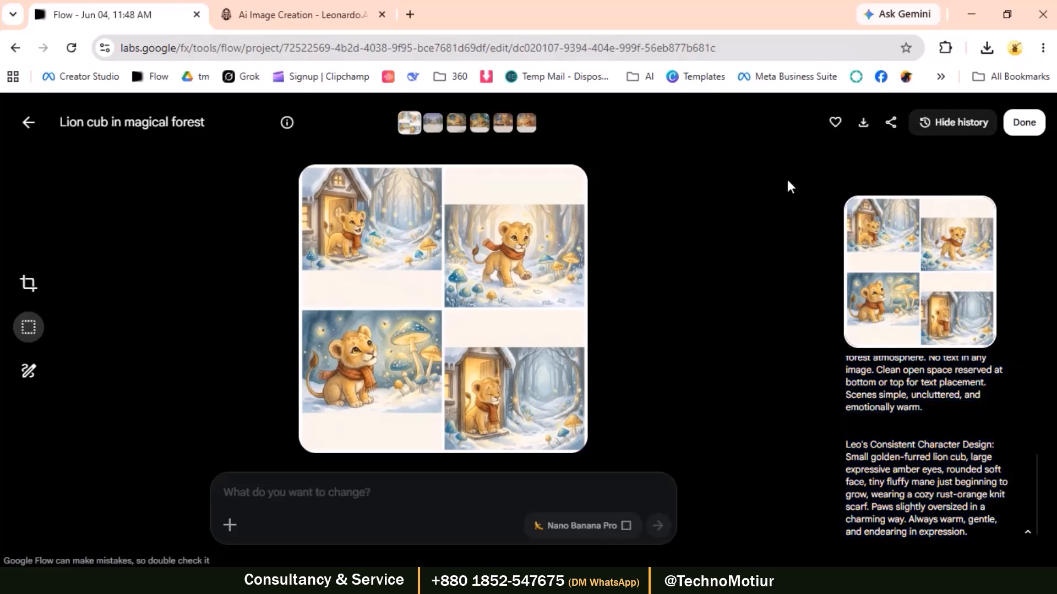
- Return to the project and generate the Page 3 scene from the copied prompt, with the first lion-at-desk illustration as reference
click(30, 125)
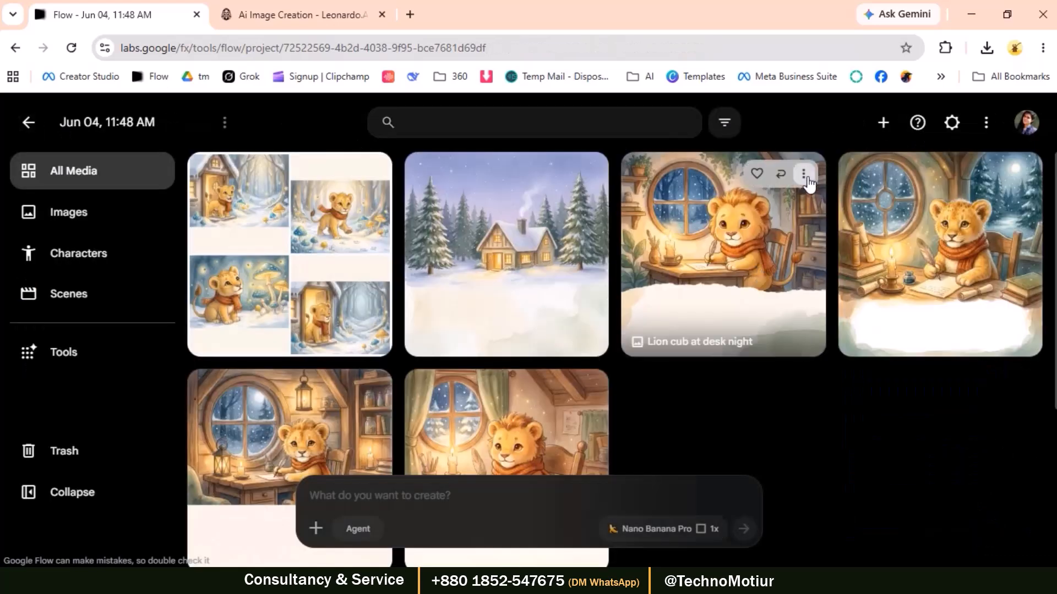
click(804, 175)
click(793, 249)
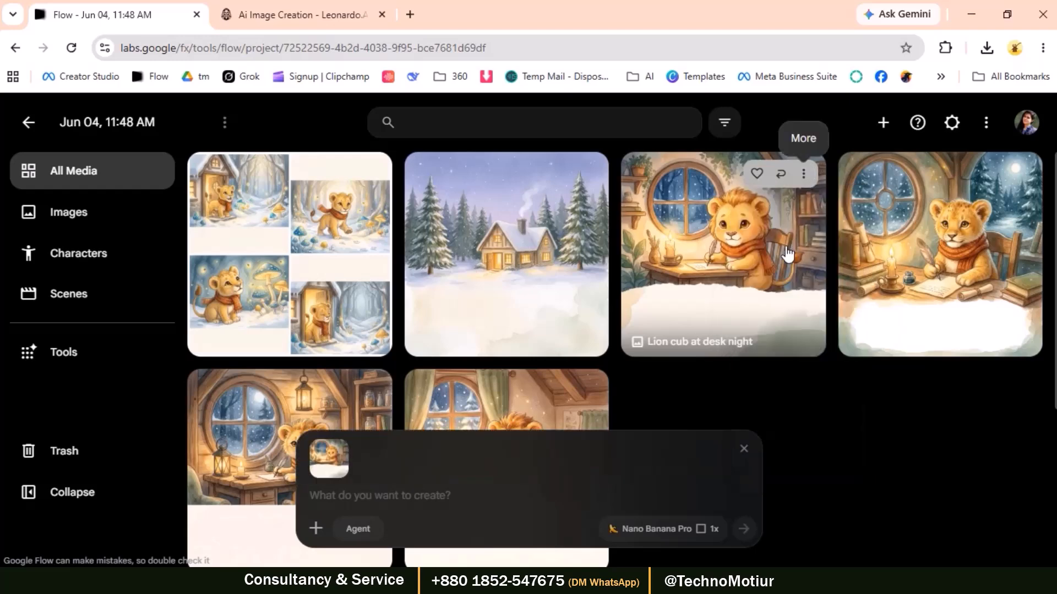
right_click(376, 494)
click(410, 314)
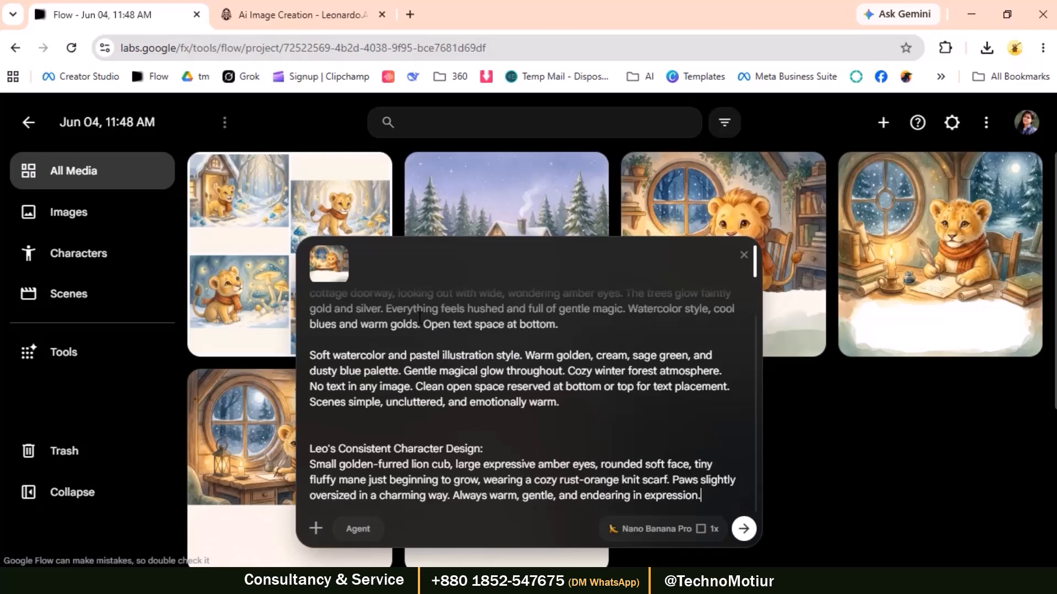
click(742, 533)
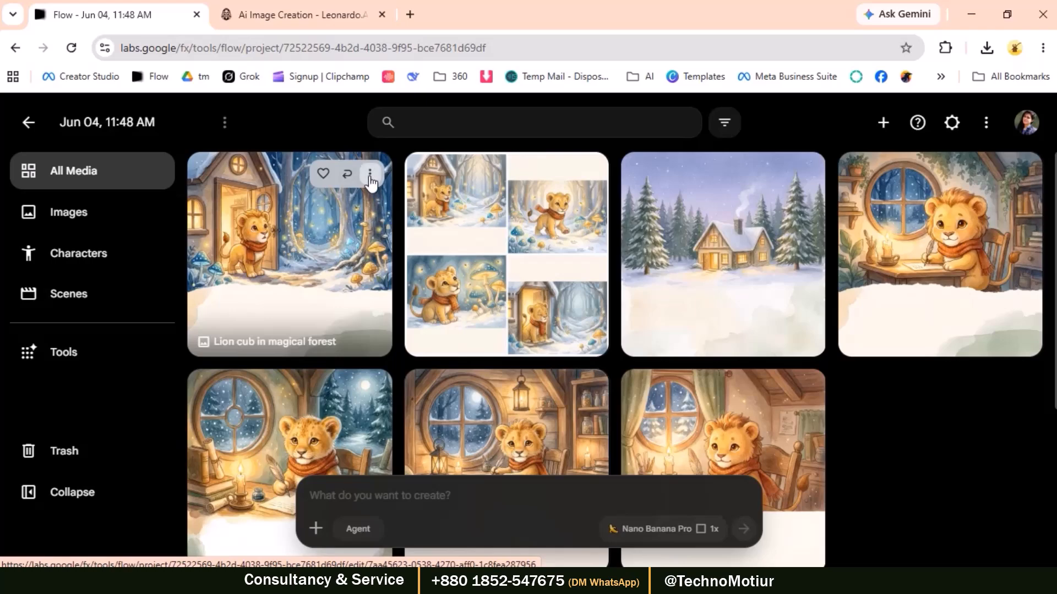
- Download the new illustration of Leo at the cottage door in the magical forest
click(370, 177)
mouse_move(366, 273)
click(479, 302)
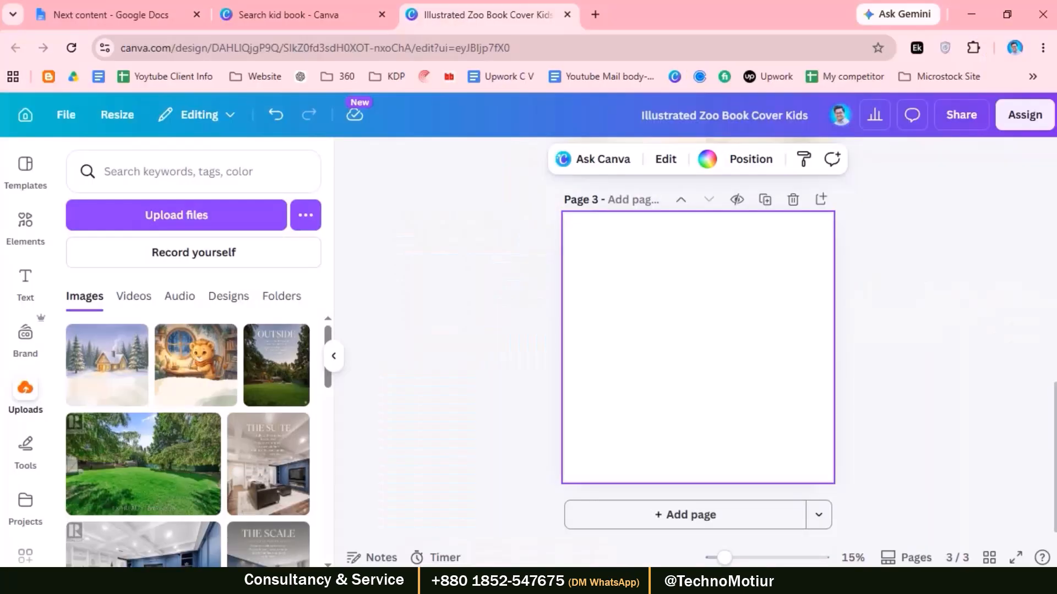
- Switch to Canva, fill page 3 with the uploaded magical forest illustration, and add a fourth blank page
click(83, 215)
scroll(892, 370, up, 10)
scroll(819, 403, down, 10)
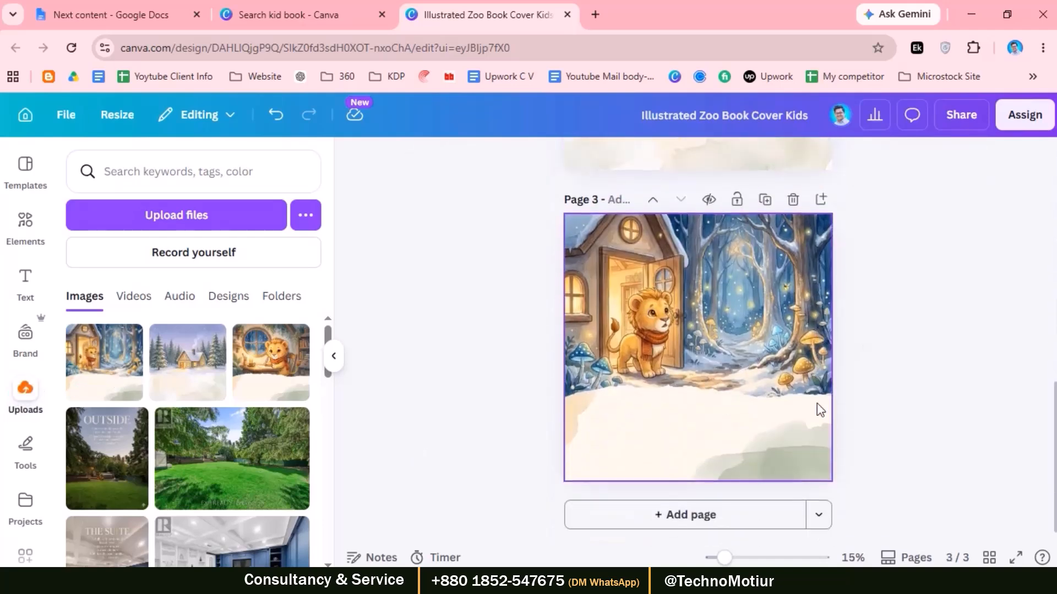
click(669, 531)
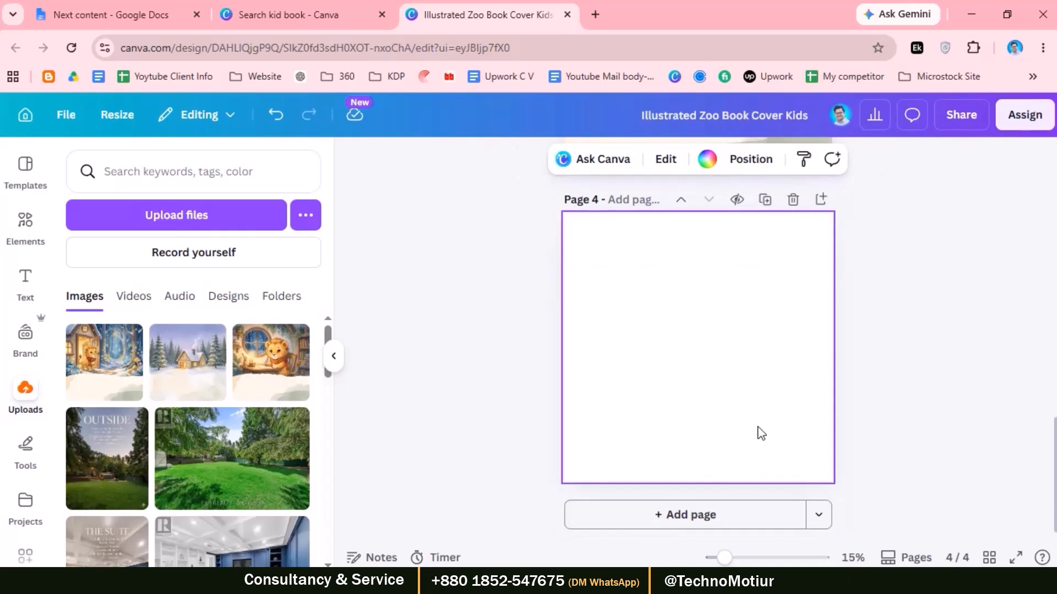
- Switch to Claude and copy the Page 4 illustration prompt, the close portrait of Leo
key(alt+Tab)
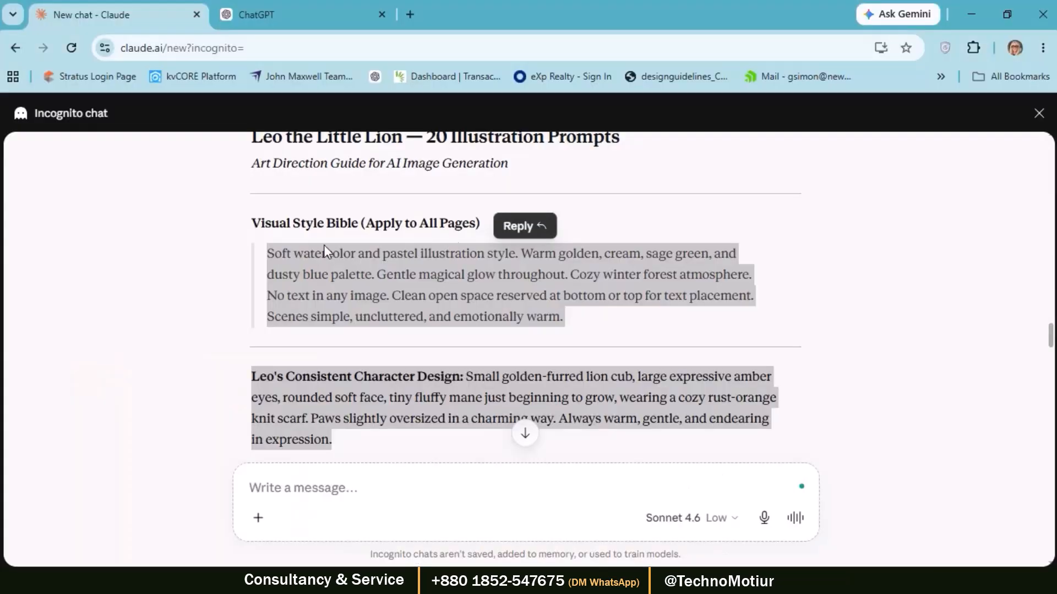
scroll(332, 336, down, 4)
scroll(332, 336, up, 1)
right_click(347, 238)
click(352, 244)
- Switch to Flow, add the finished lion-at-desk illustration as reference, and paste the visual style and Leo's character design into the prompt
key(alt+Tab)
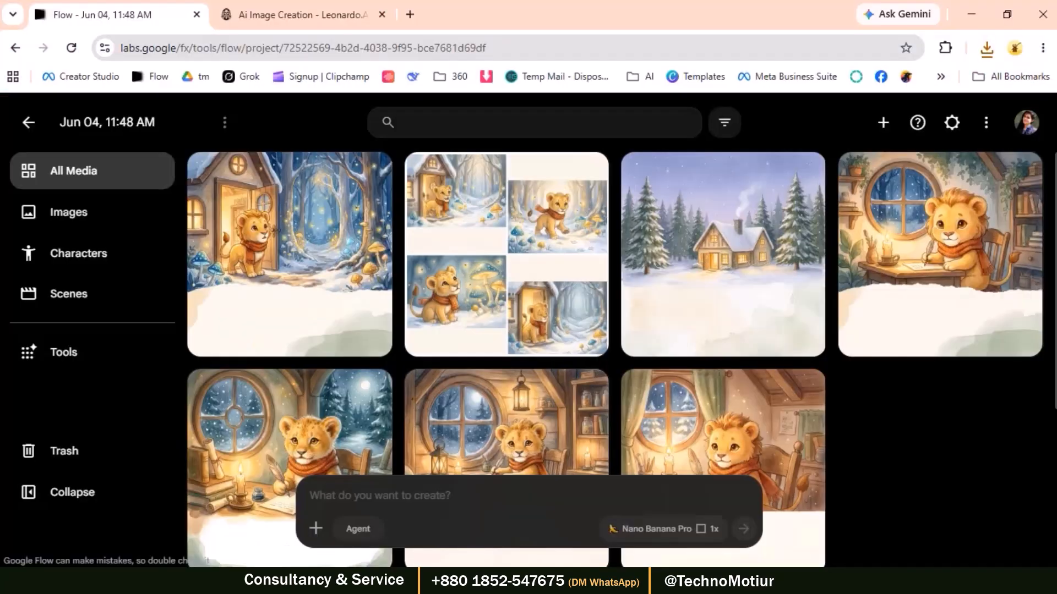
click(1020, 174)
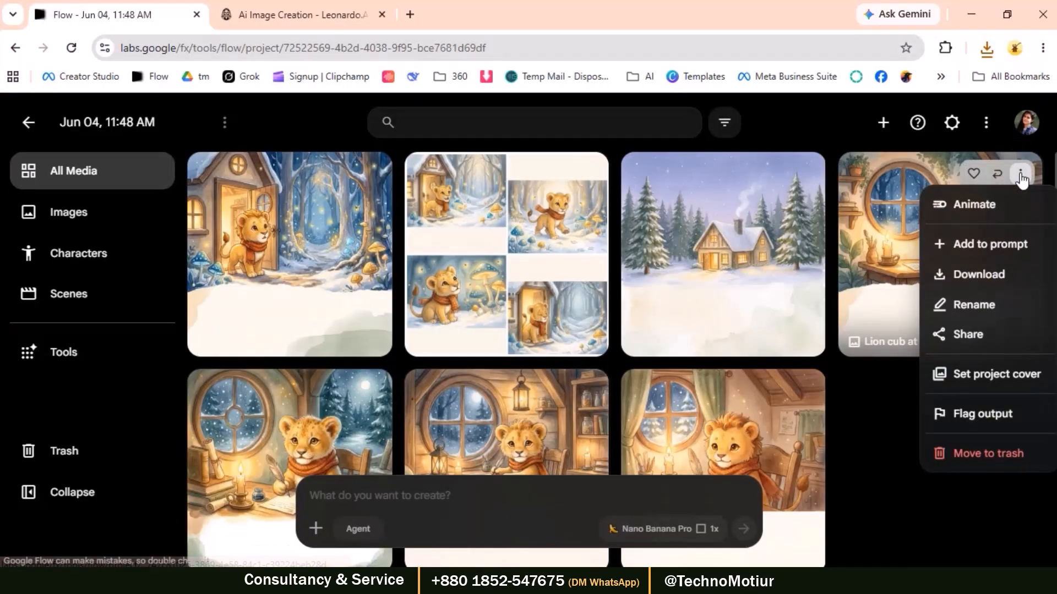
click(963, 244)
right_click(338, 487)
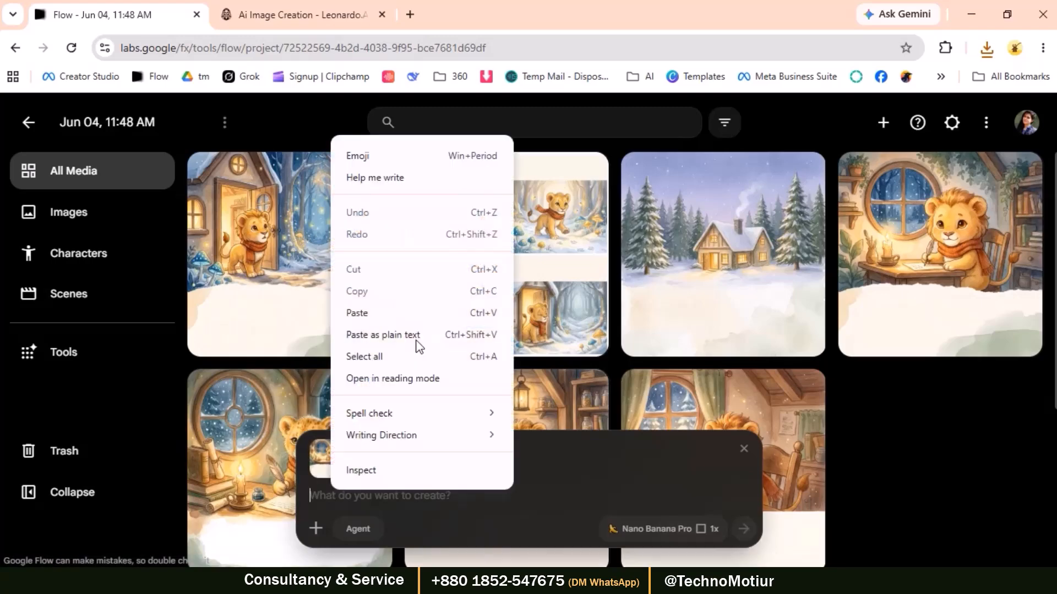
click(391, 312)
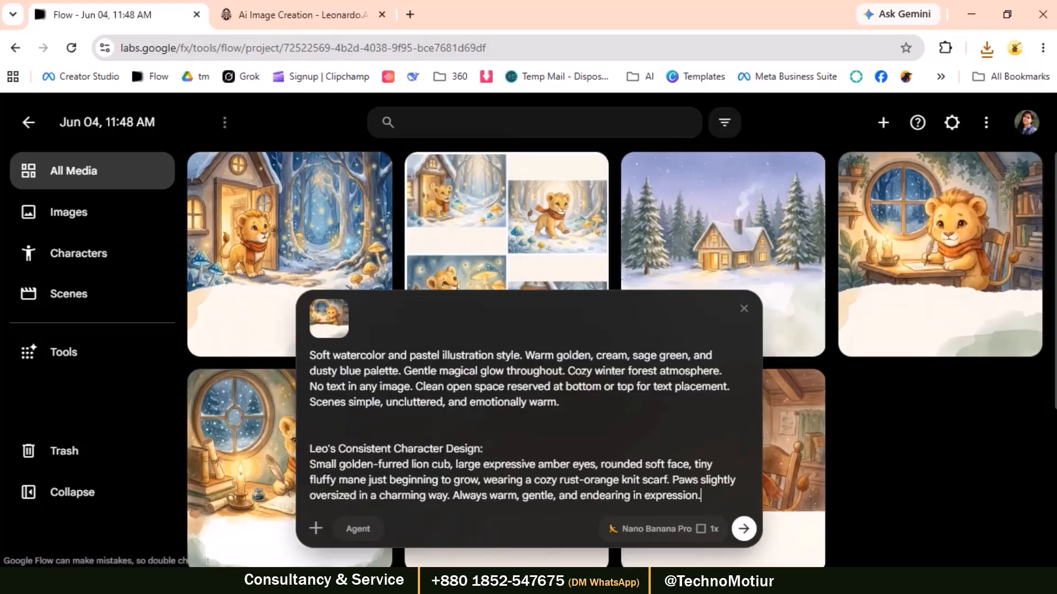
- Switch to Claude and copy the Page 4 illustration prompt text describing the close portrait of Leo
key(alt+Tab)
scroll(330, 330, down, 10)
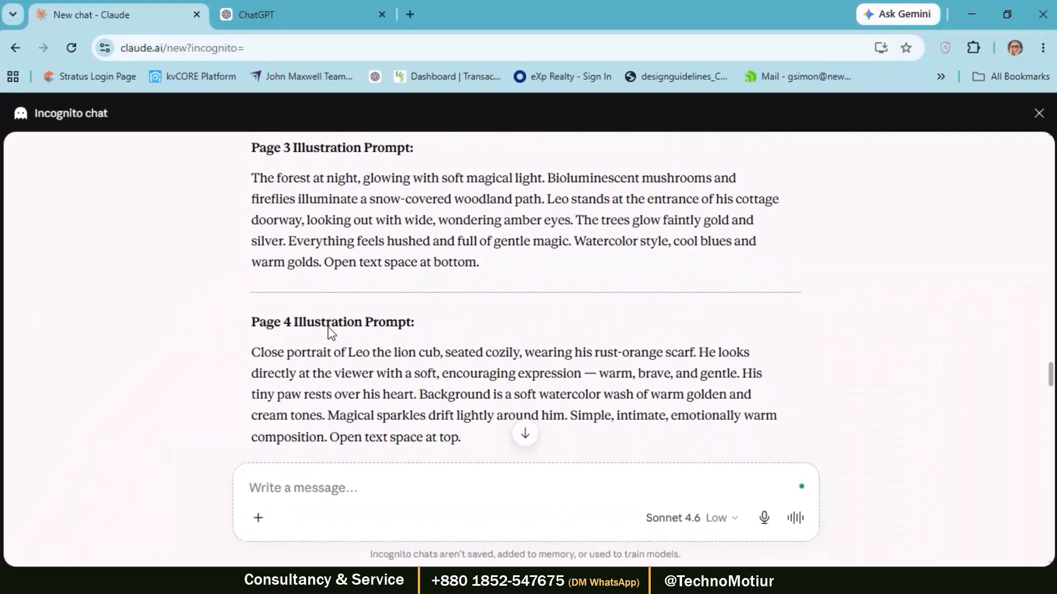
drag(252, 199, 460, 282)
right_click(432, 243)
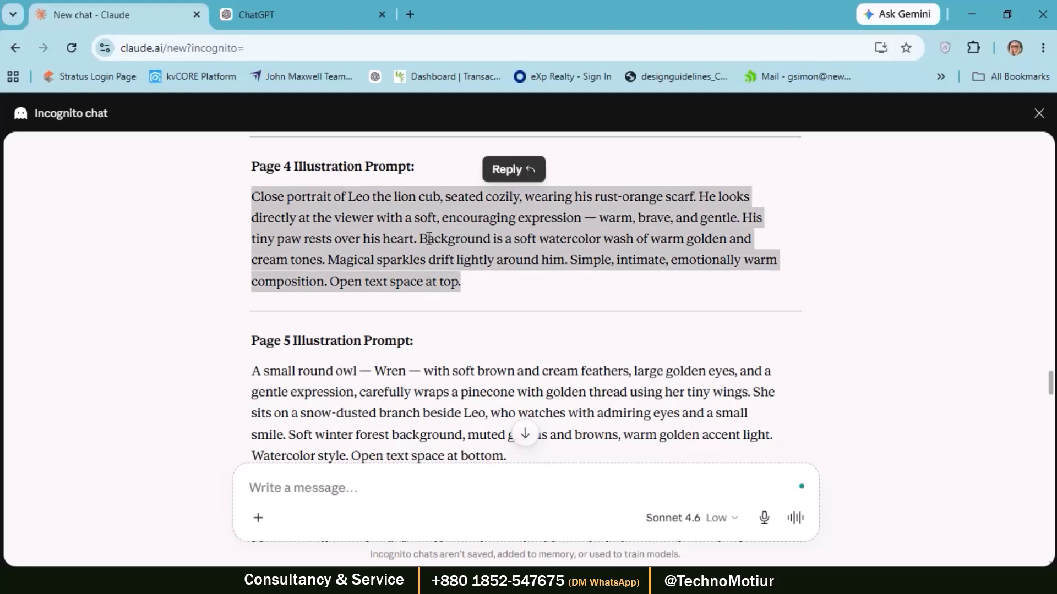
click(450, 256)
- Return to Flow, insert the Page 4 prompt above the style description separated by a blank line, and generate the image
key(alt+Tab)
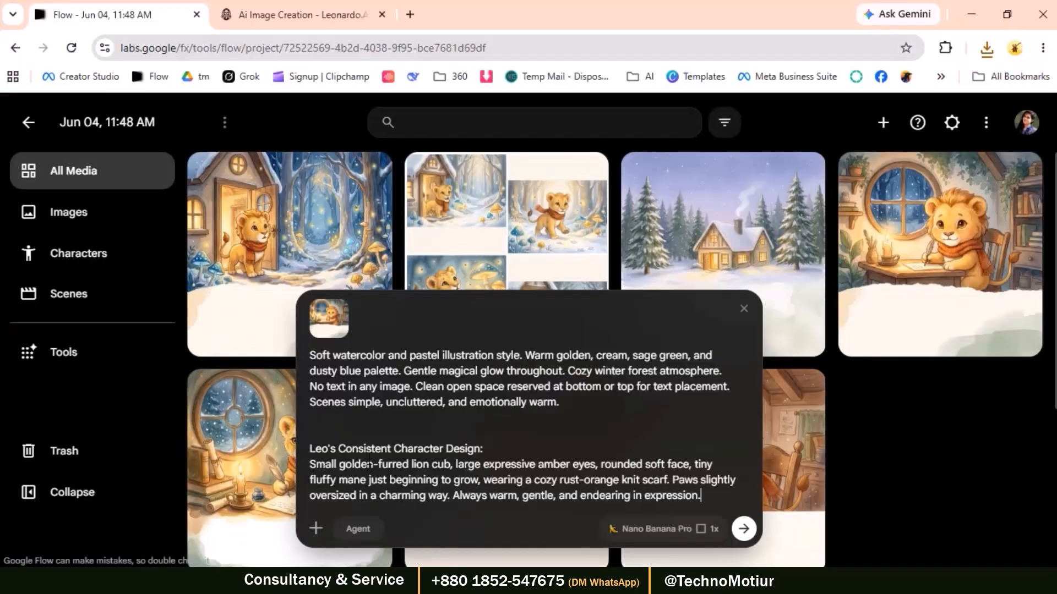
click(310, 356)
key(ctrl+v)
key(Return)
key(Return)
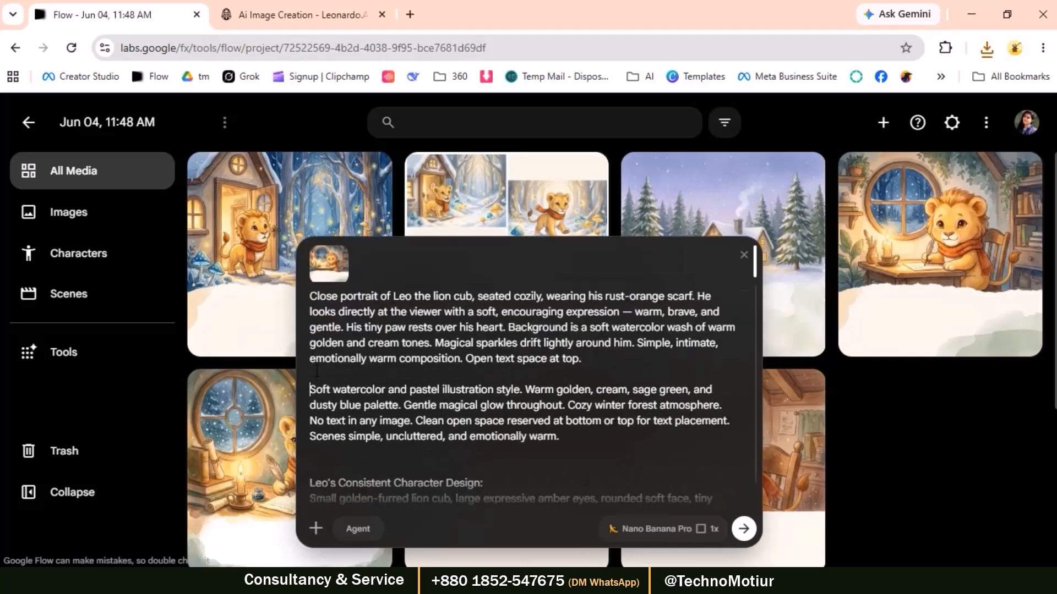
key(Return)
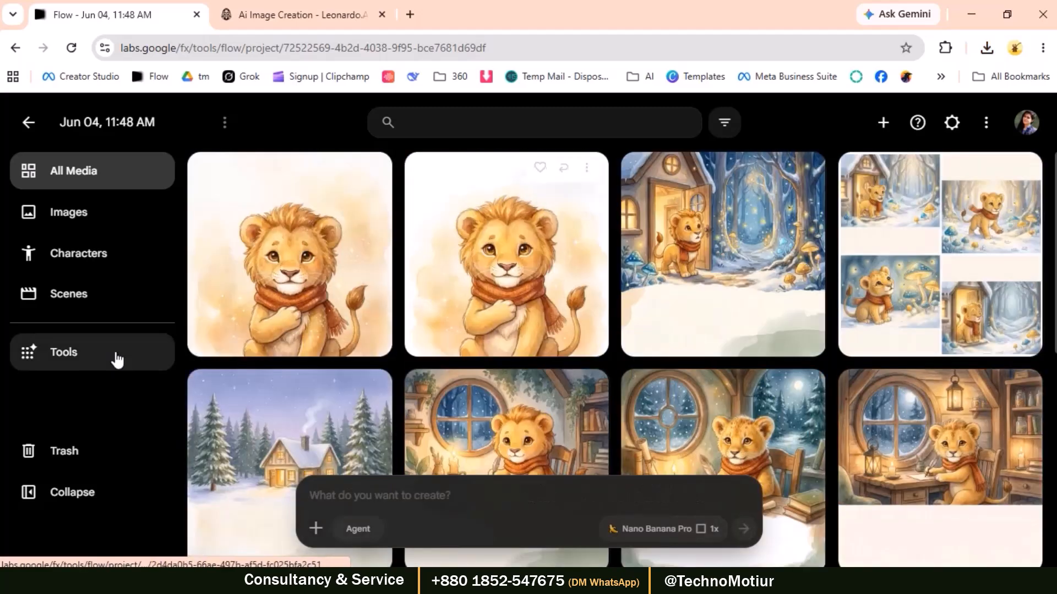
- Download the first new portrait of Leo in his scarf and show the downloaded file in its folder
click(370, 173)
mouse_move(359, 279)
click(457, 286)
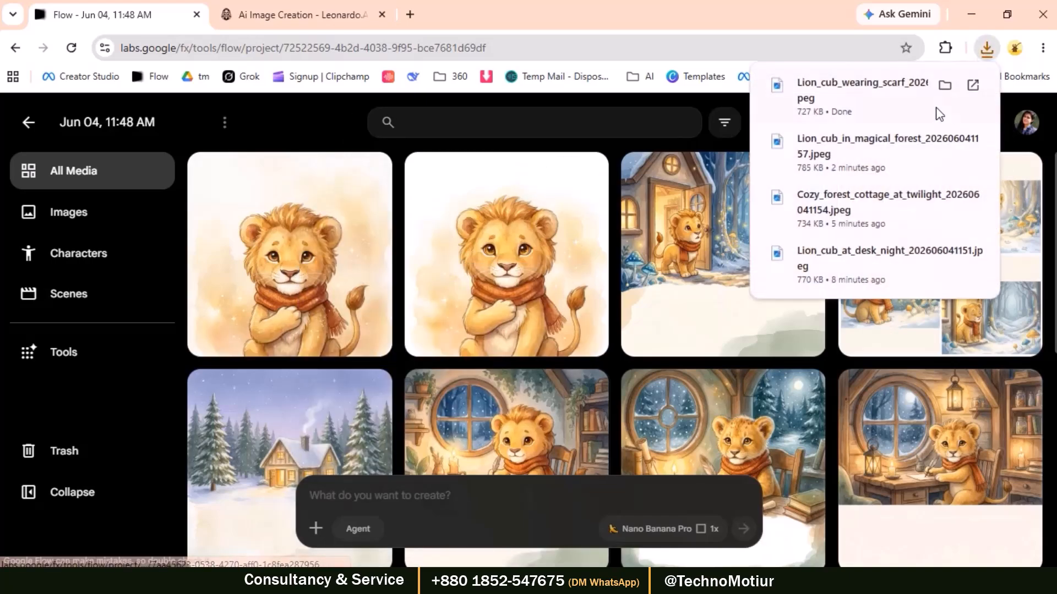
click(945, 85)
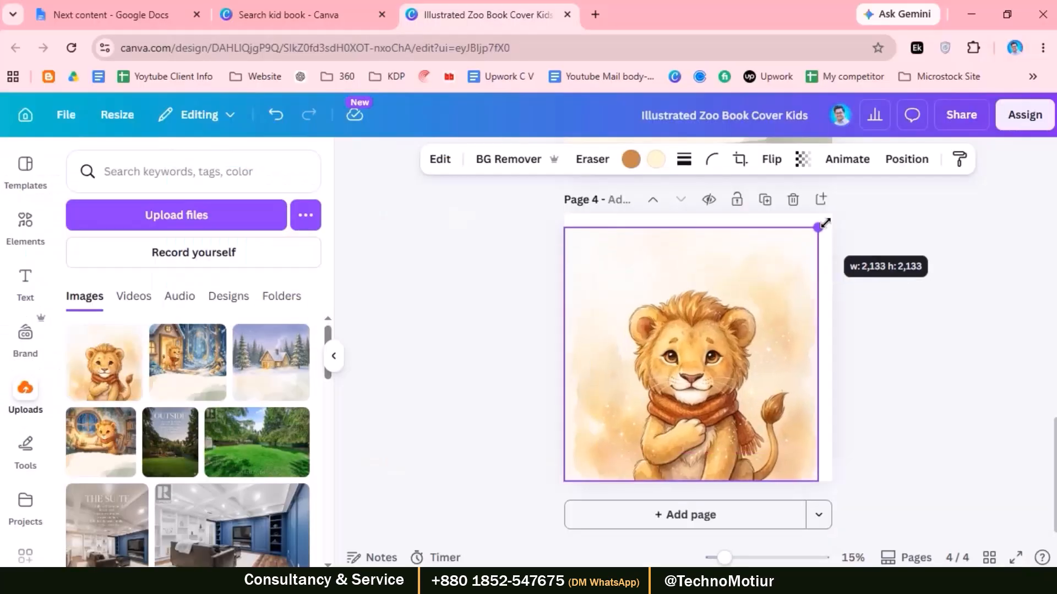
- In Canva, enlarge the uploaded lion portrait to fill page 4, and select the illustration on page 1
drag(821, 224, 864, 238)
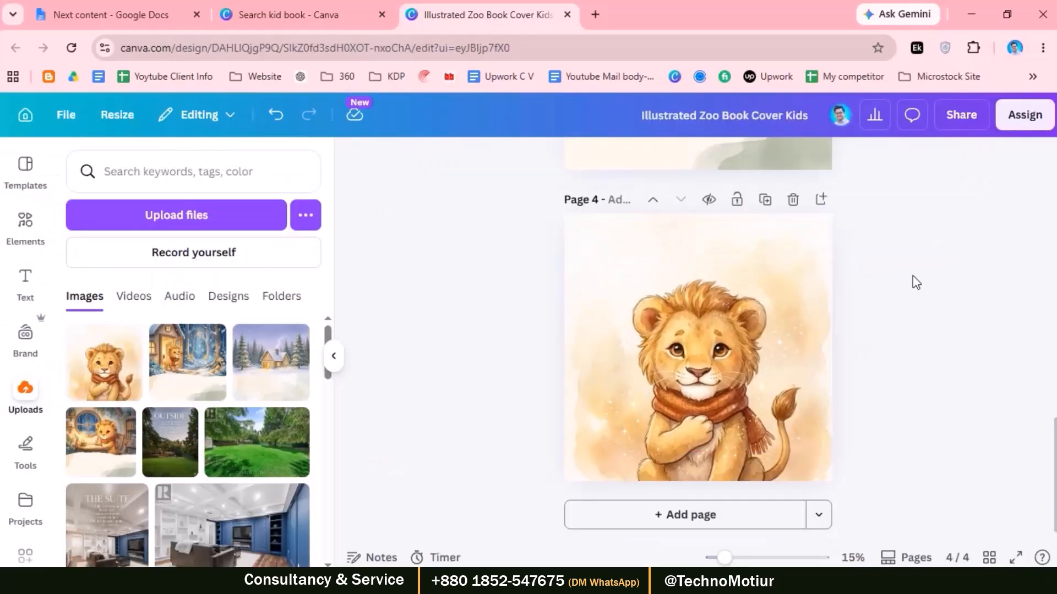
scroll(811, 325, up, 15)
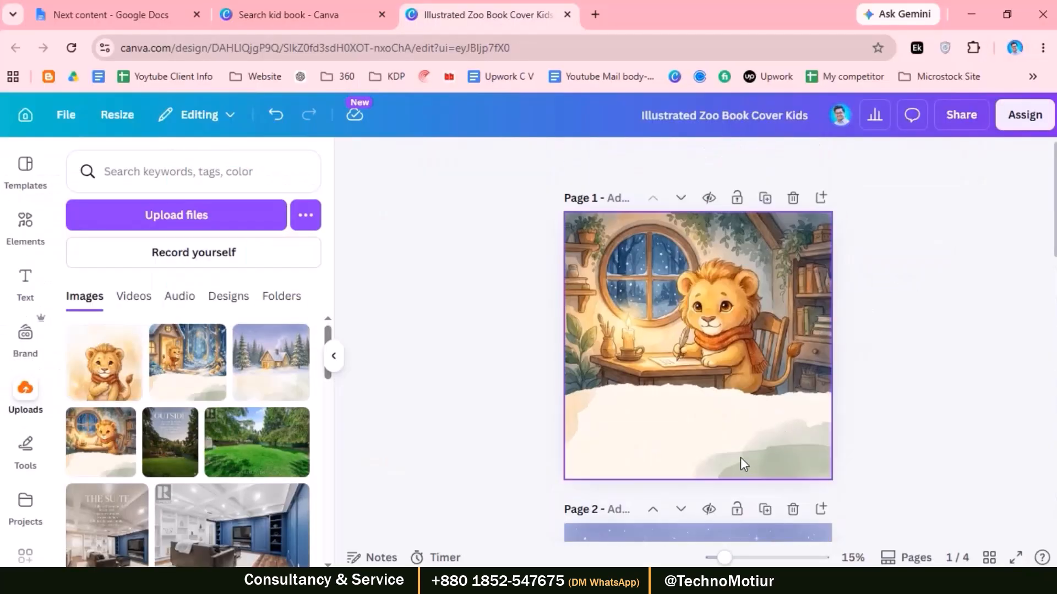
click(752, 446)
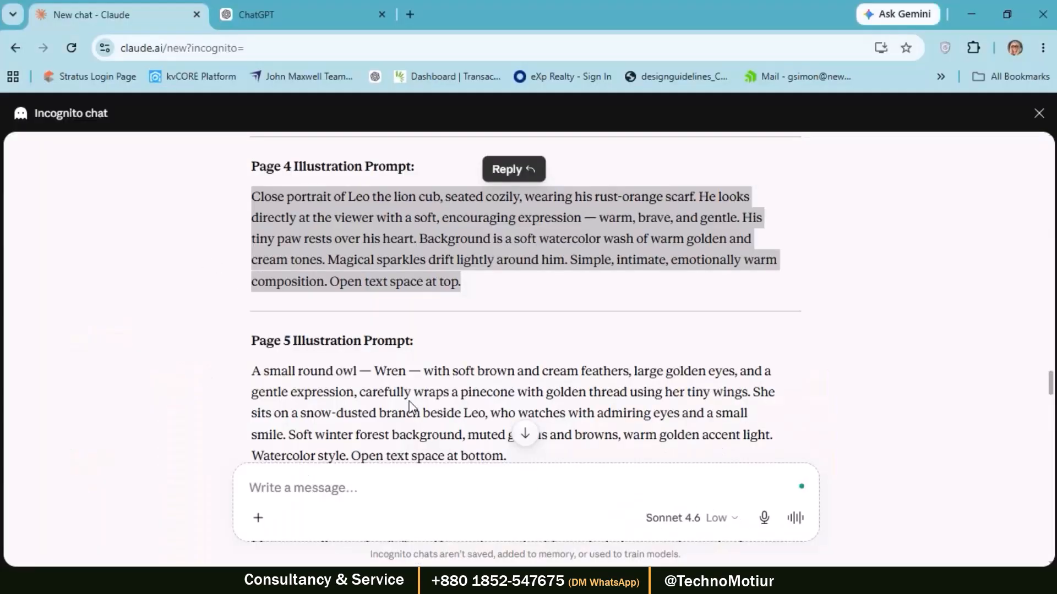
- Switch to Claude, find the story text, and copy the Page 1 passage that begins "I have a secret to share with you tonight."
scroll(410, 408, up, 20)
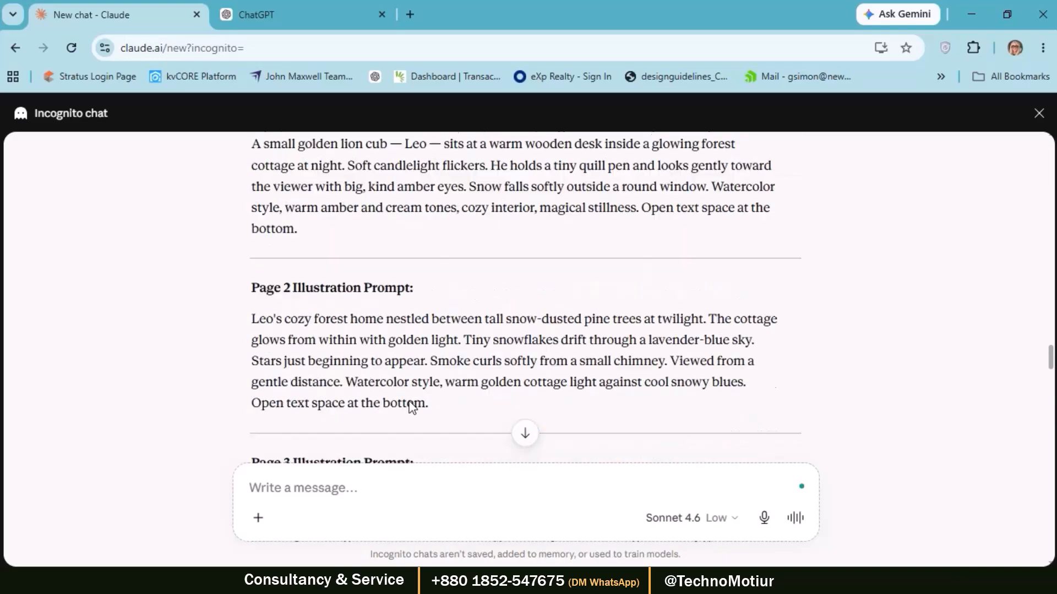
scroll(410, 407, up, 20)
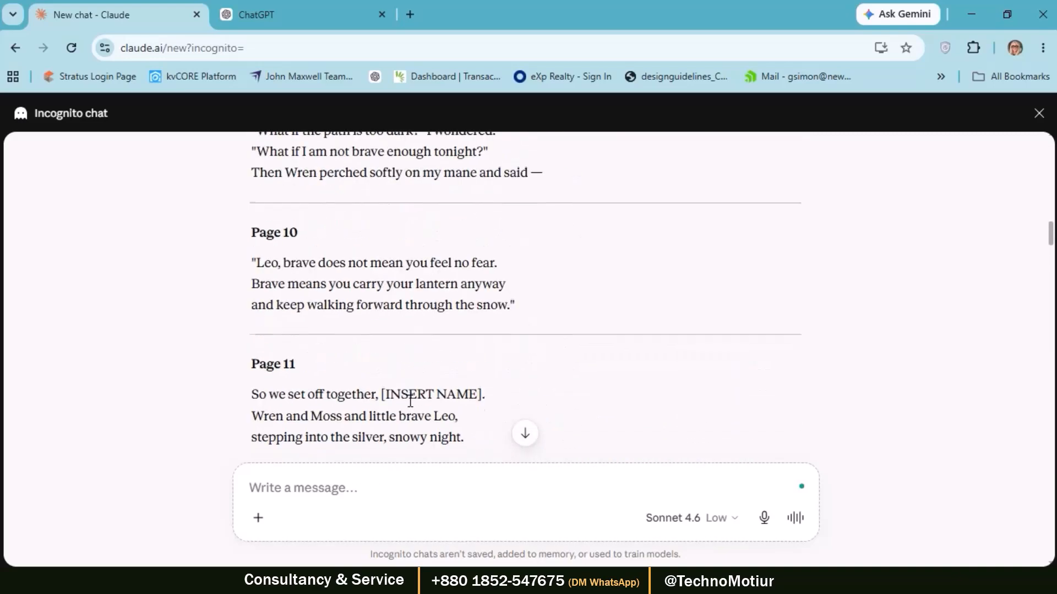
scroll(410, 407, down, 4)
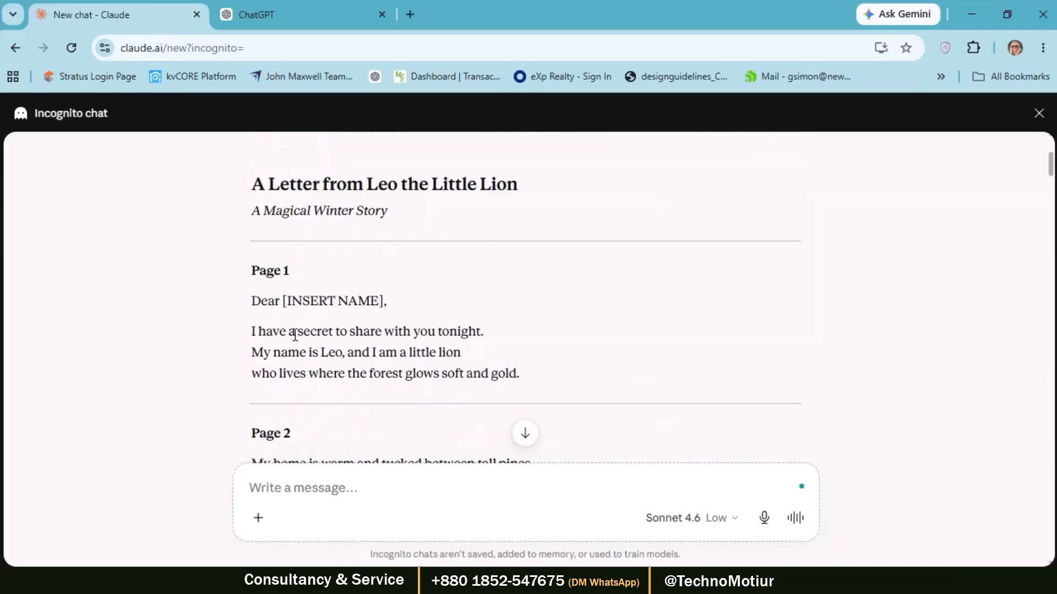
mouse_move(253, 301)
mouse_down()
mouse_move(542, 382)
mouse_move(252, 301)
mouse_up()
click(527, 383)
right_click(306, 314)
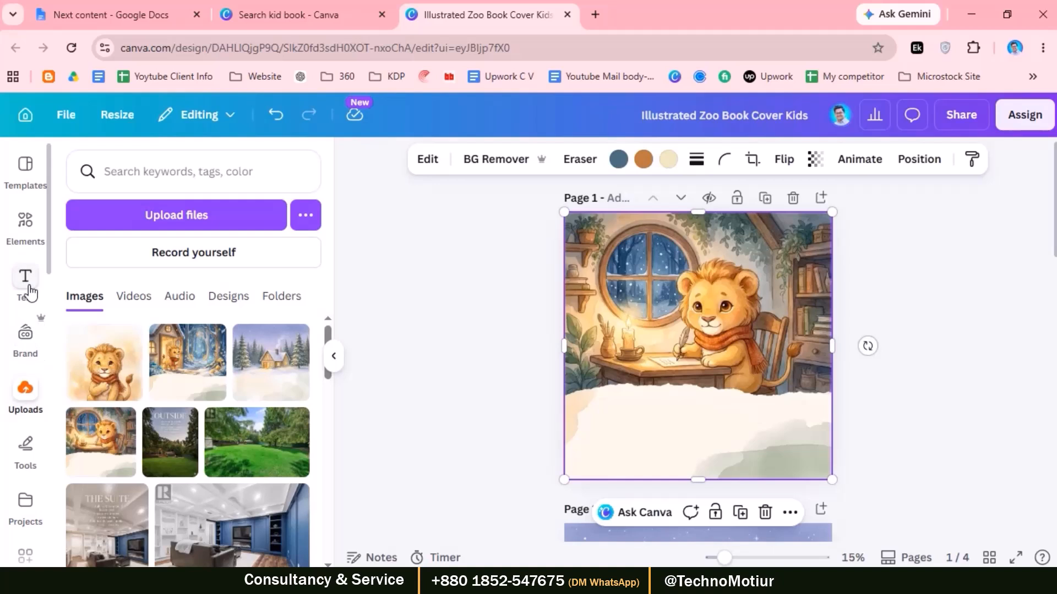
- Switch to Canva, add the "Happy Birthday" font combination to page 1, and place it on the blank area below the desk
click(30, 293)
scroll(228, 418, down, 8)
scroll(231, 422, down, 2)
click(113, 349)
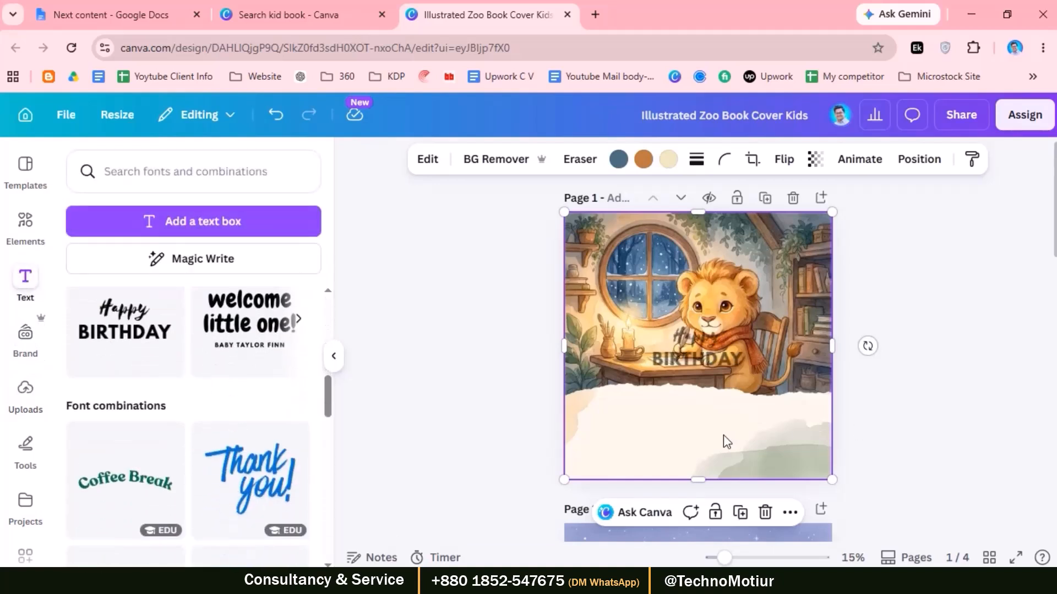
drag(702, 349, 665, 451)
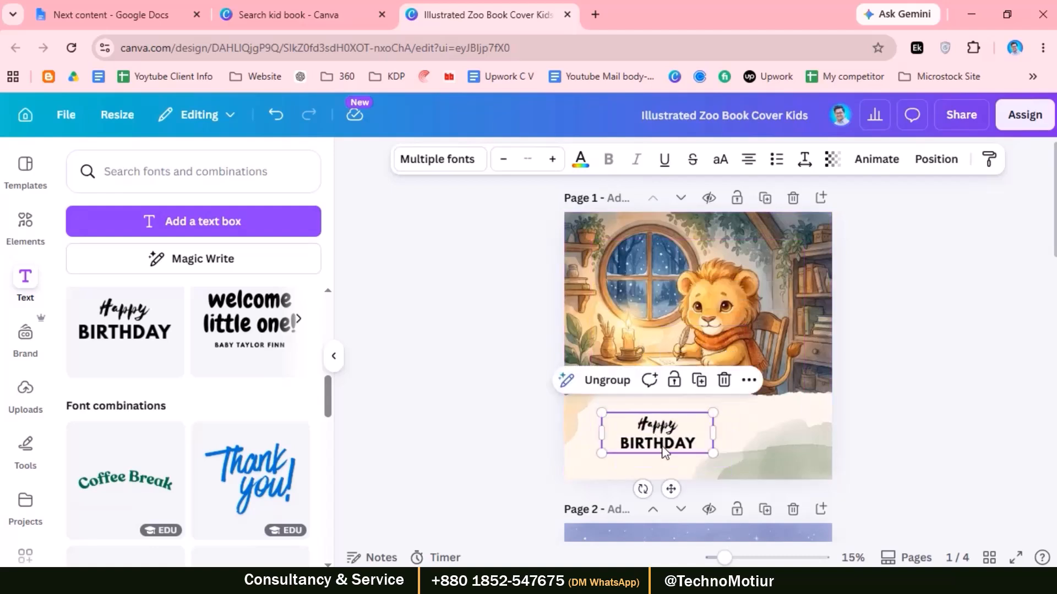
- Replace the word "Happy" in the page 1 text group with "Dear ...."
click(664, 451)
key(Delete)
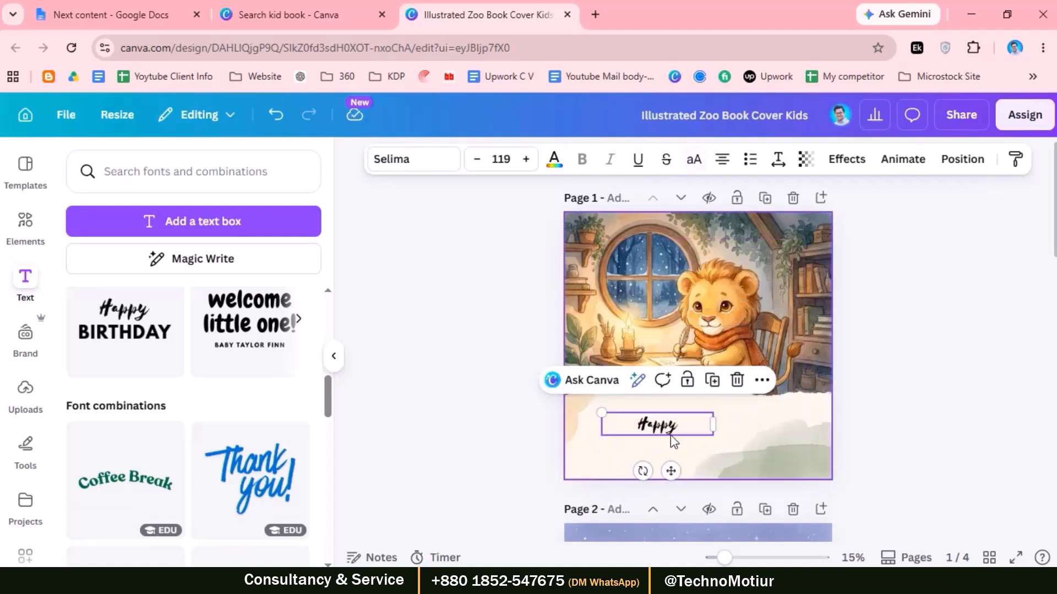
text(Dear ....)
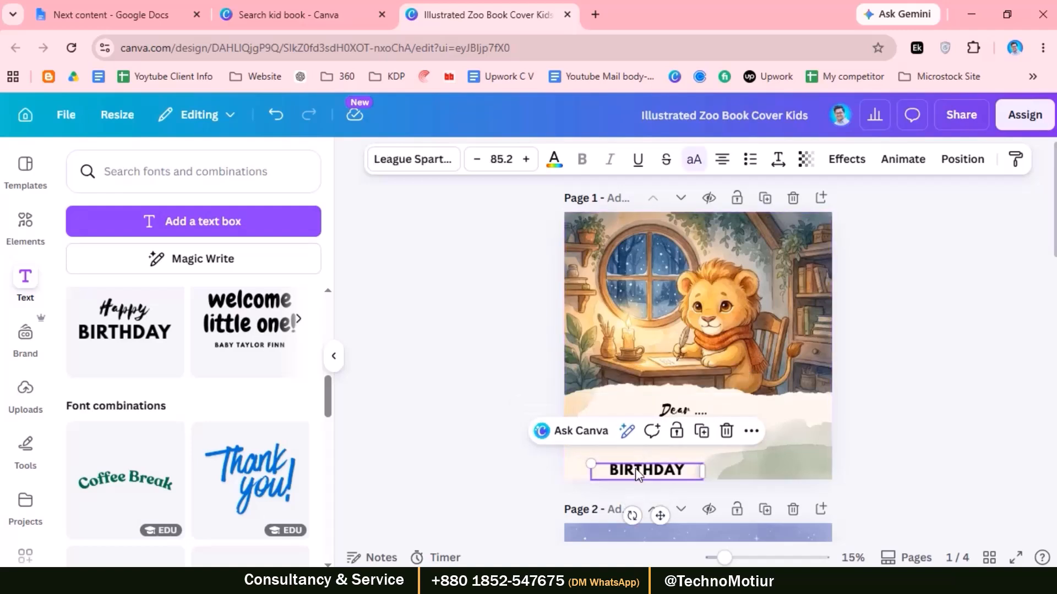
- Move the "BIRTHDAY" text up within the blank area and replace it with the copied Page 1 story passage
drag(637, 467, 632, 444)
double_click(633, 444)
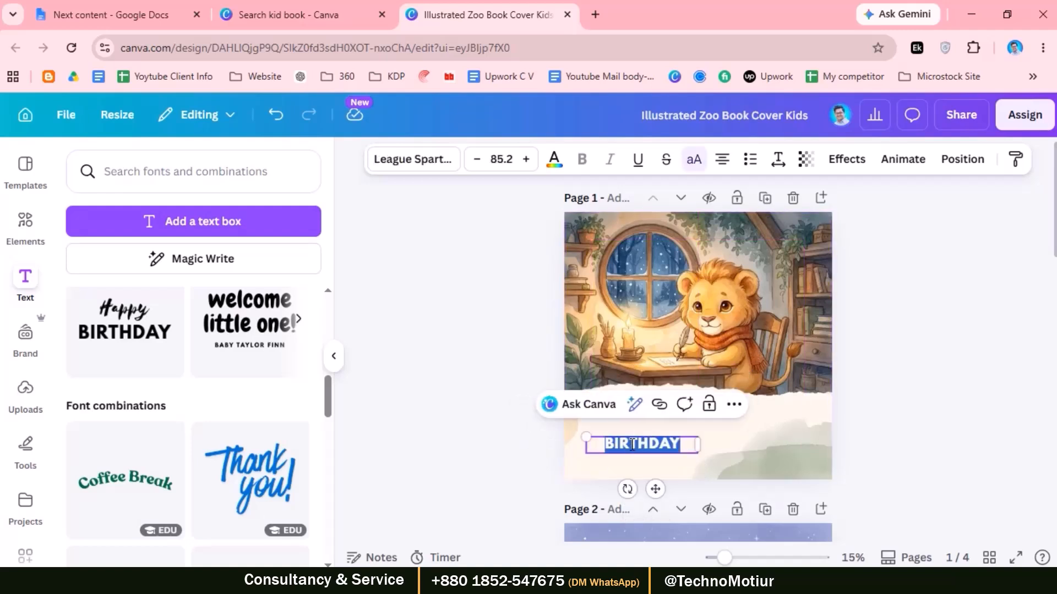
key(ctrl+v)
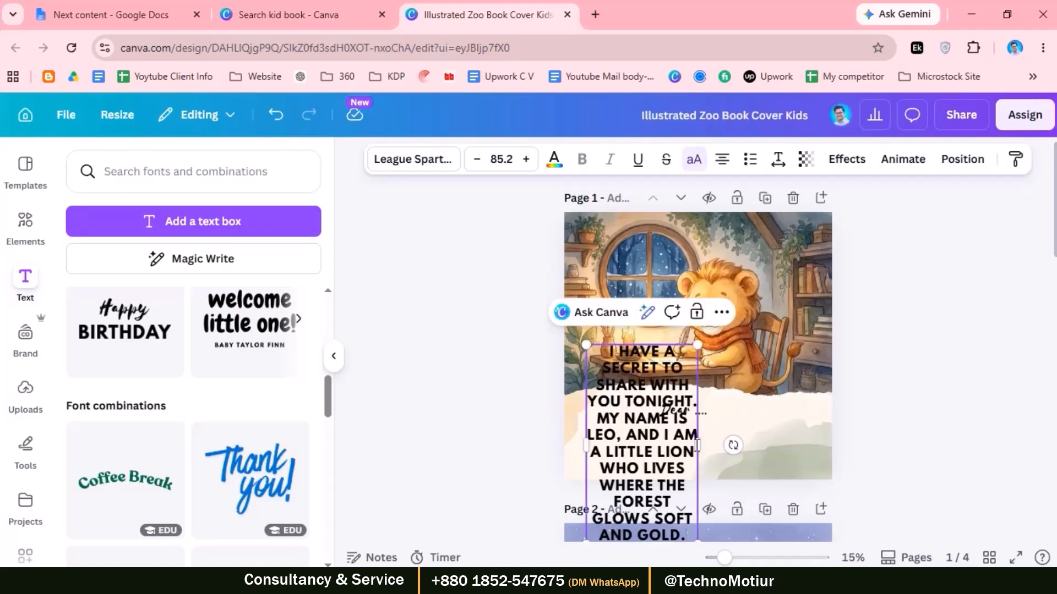
- Widen the story text box across page 1 and fit it onto the blank area below the illustration
click(761, 430)
click(696, 465)
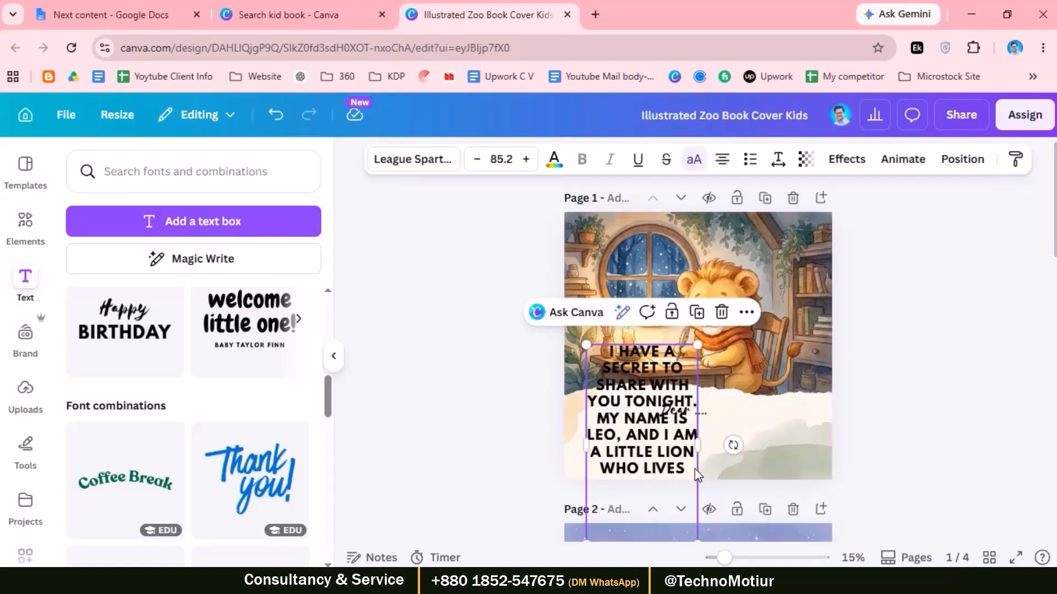
drag(698, 448, 831, 449)
drag(751, 451, 755, 453)
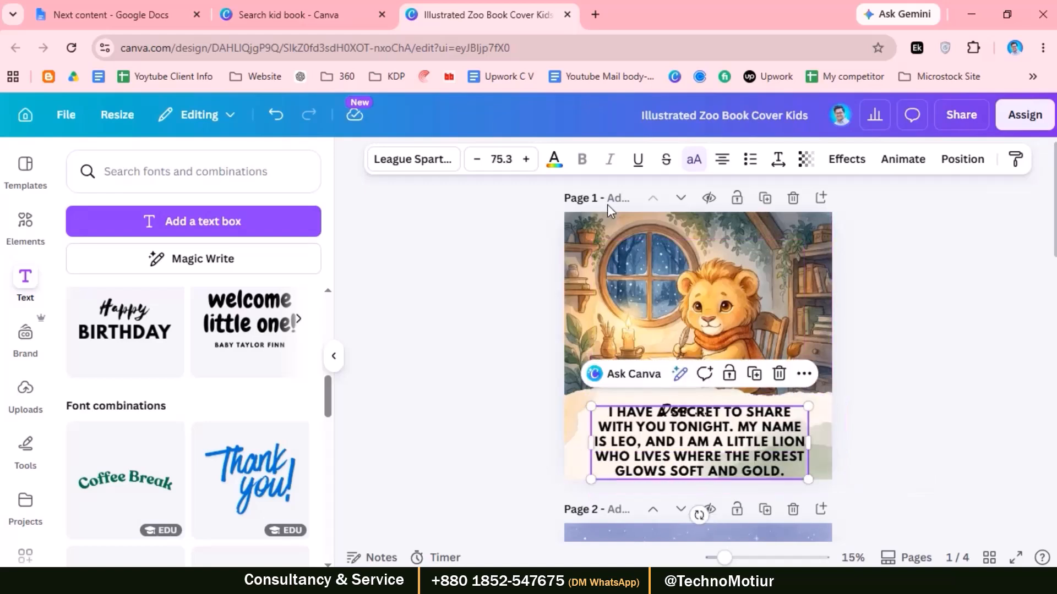
- Set the page 1 story text to font size 50 and position its box beneath the "Dear ...." greeting
click(501, 159)
click(526, 159)
click(497, 164)
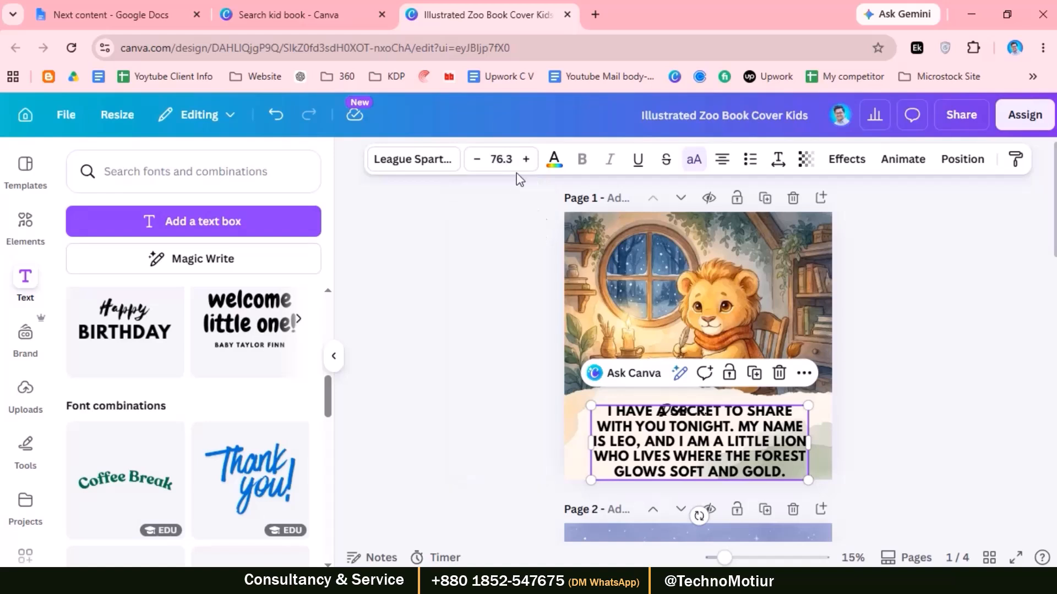
click(501, 159)
click(539, 238)
click(500, 160)
scroll(495, 394, down, 3)
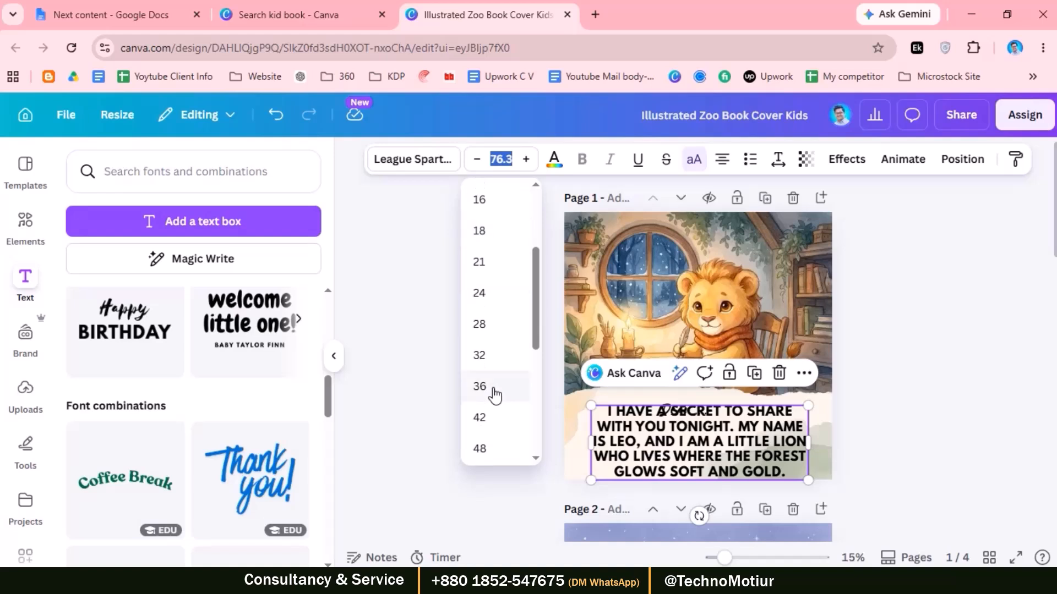
click(495, 395)
click(524, 160)
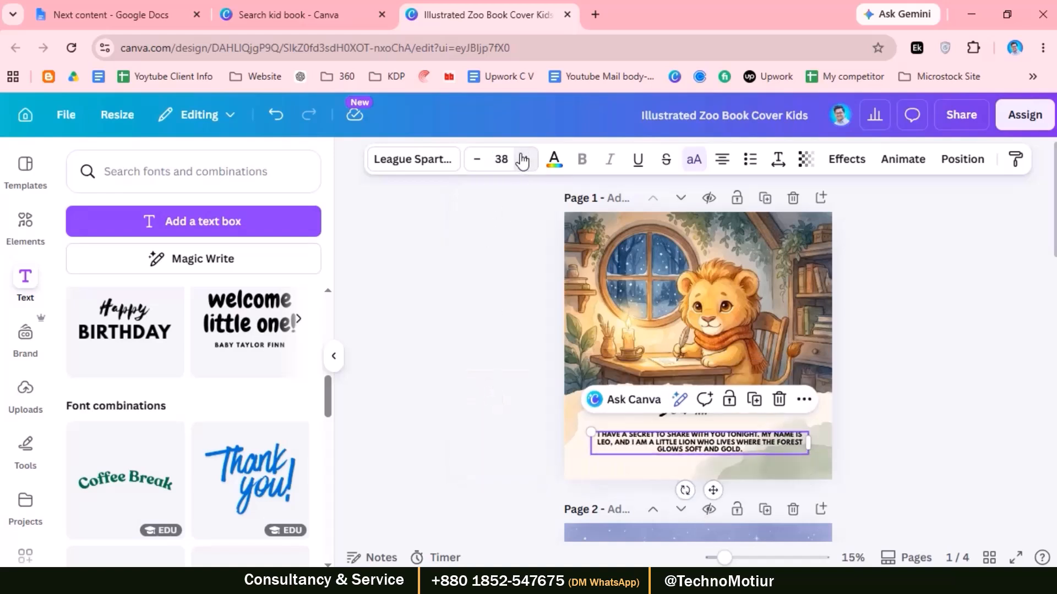
click(524, 160)
click(524, 160)
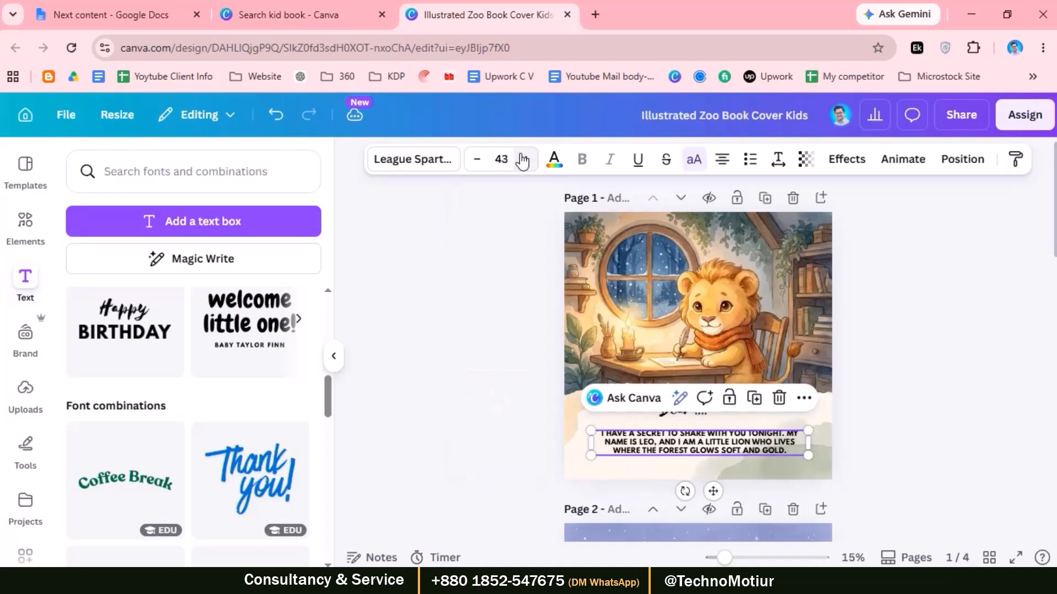
click(953, 401)
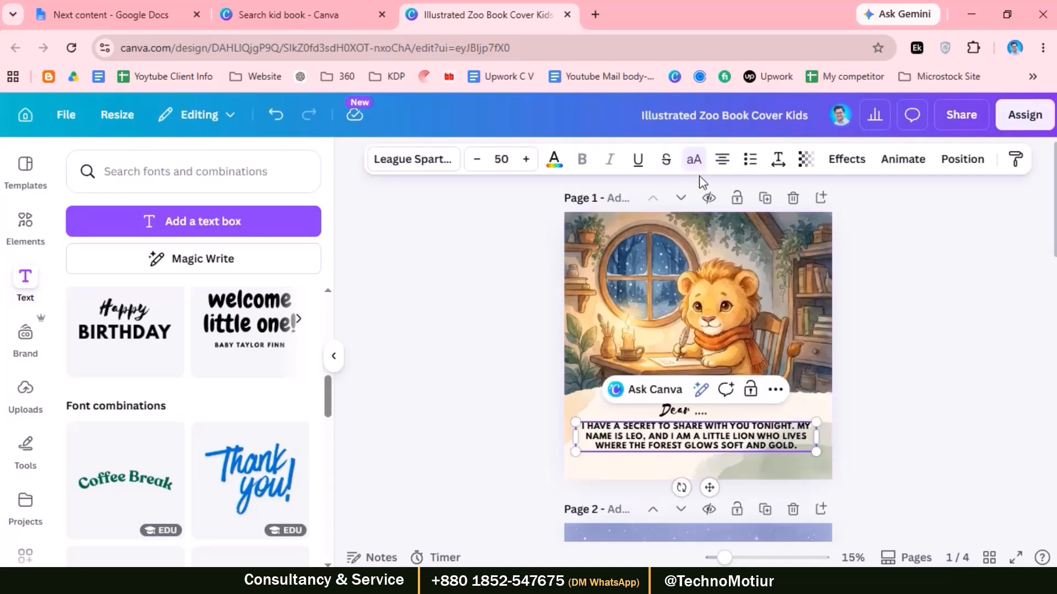
- Set the line spacing of the page 1 story text to 1.37
click(777, 159)
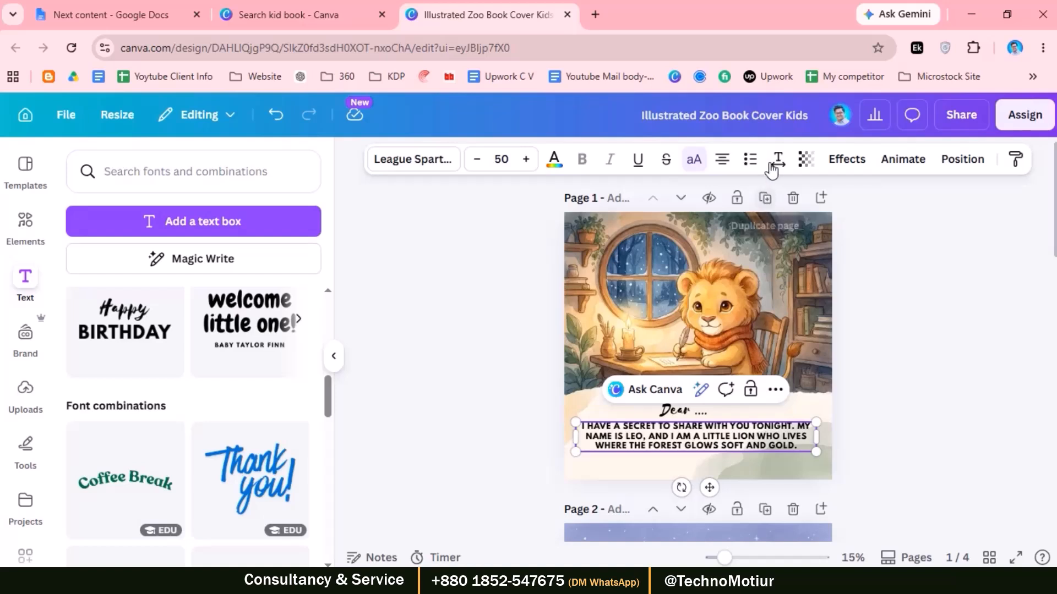
click(778, 159)
mouse_move(746, 283)
mouse_down()
mouse_move(771, 284)
mouse_move(728, 293)
mouse_move(752, 283)
mouse_move(749, 294)
mouse_move(750, 283)
mouse_up()
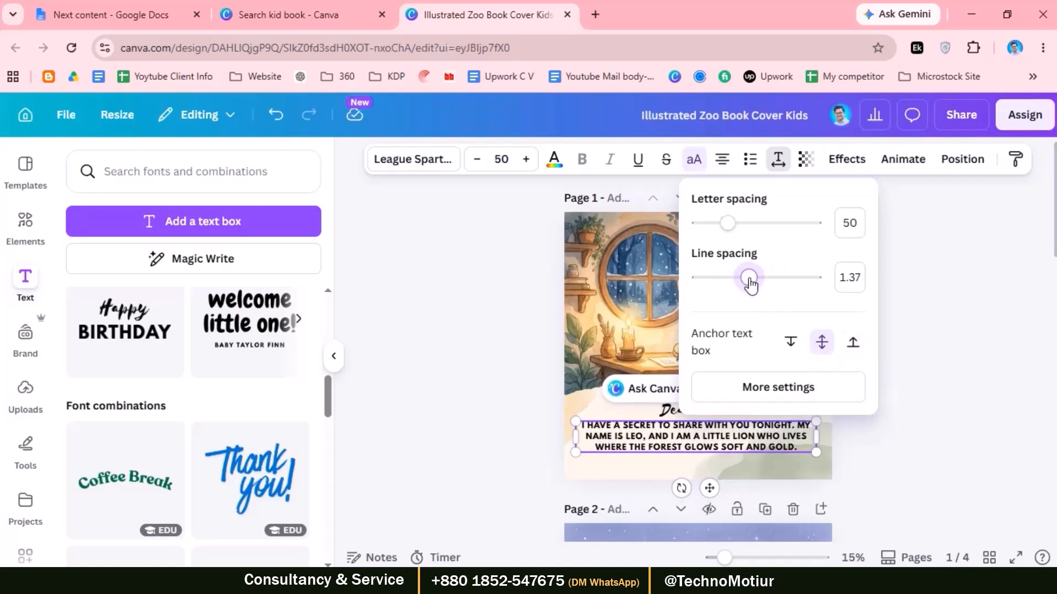
click(924, 308)
click(928, 366)
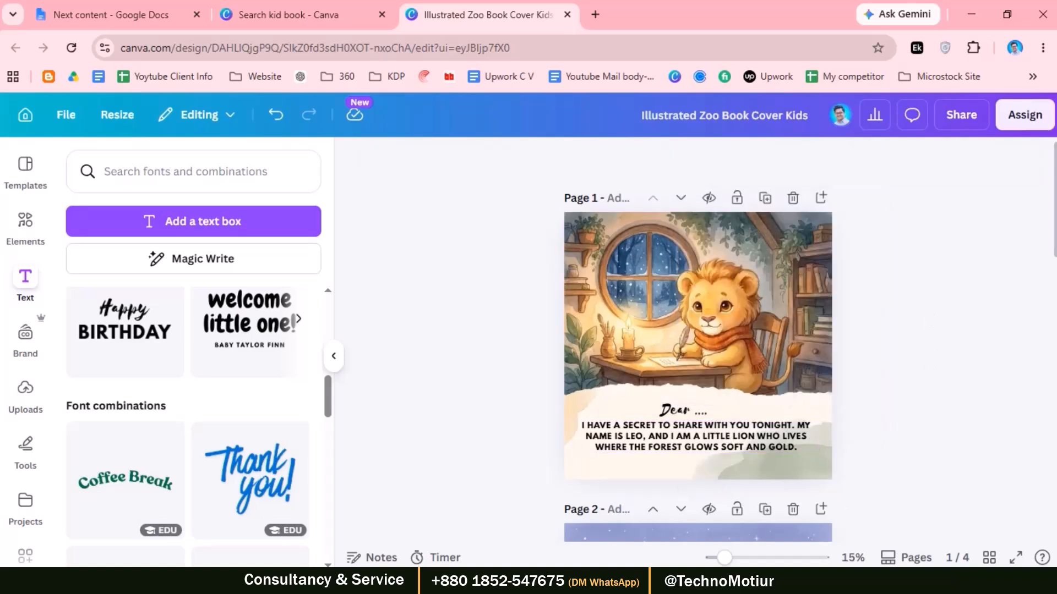
drag(724, 558, 728, 558)
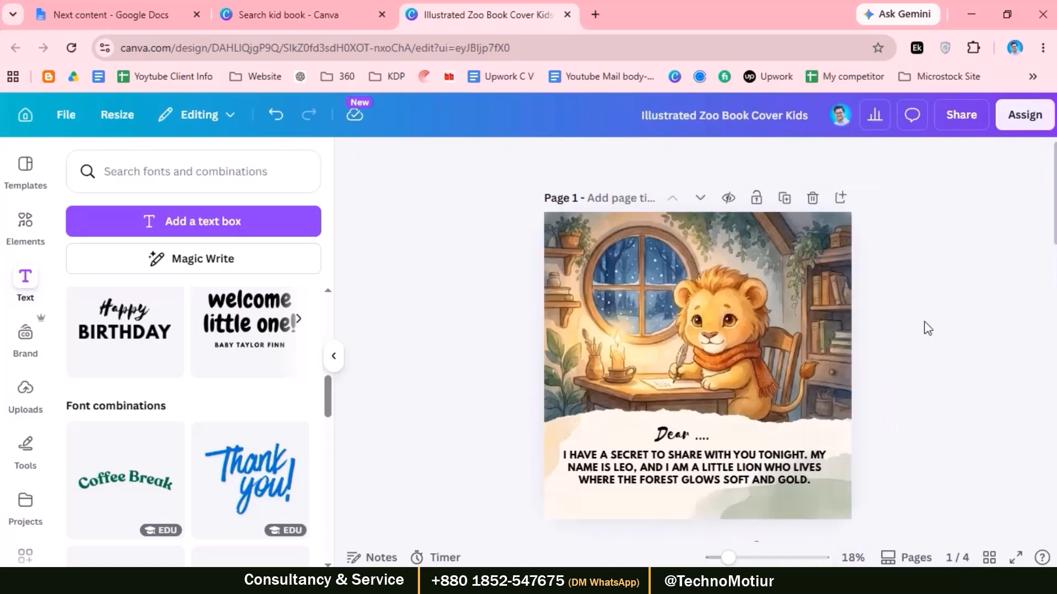
- Duplicate the page 1 story text box and place the copy in the blank area below the cottage illustration on page 2
scroll(916, 329, down, 5)
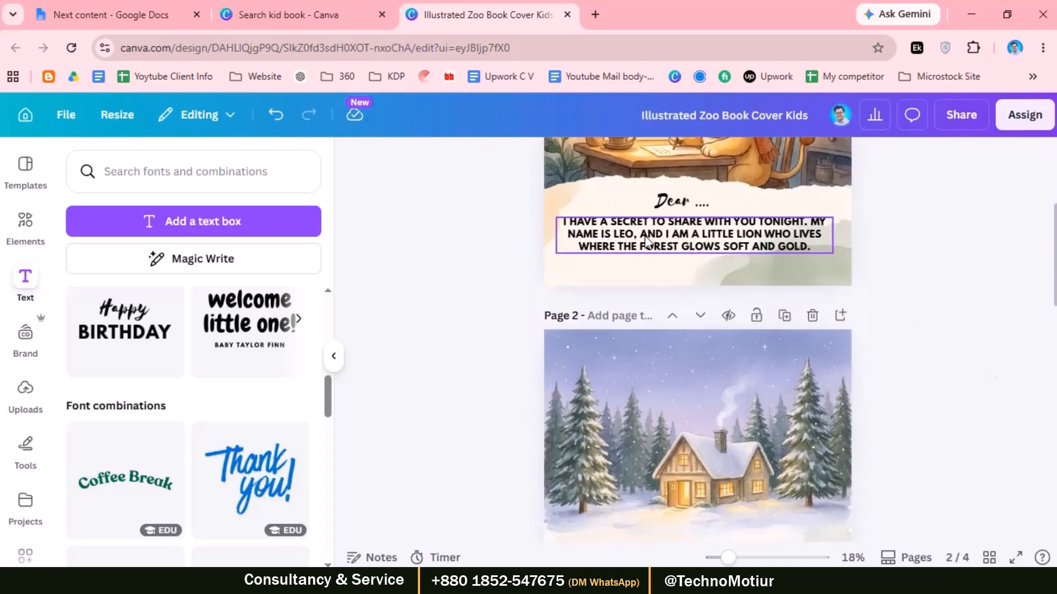
click(620, 234)
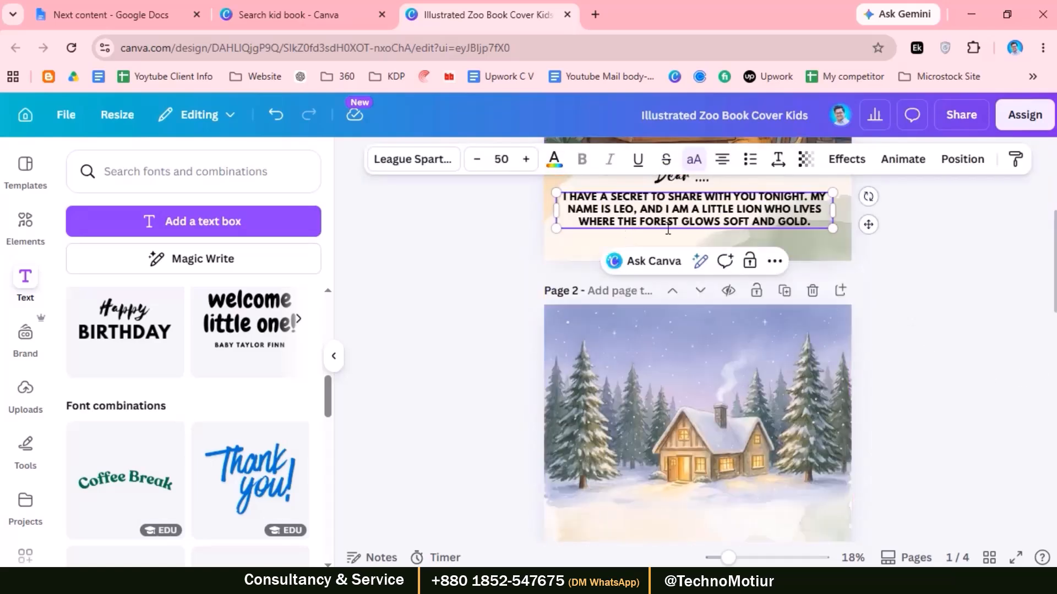
drag(614, 213, 620, 537)
scroll(864, 412, down, 4)
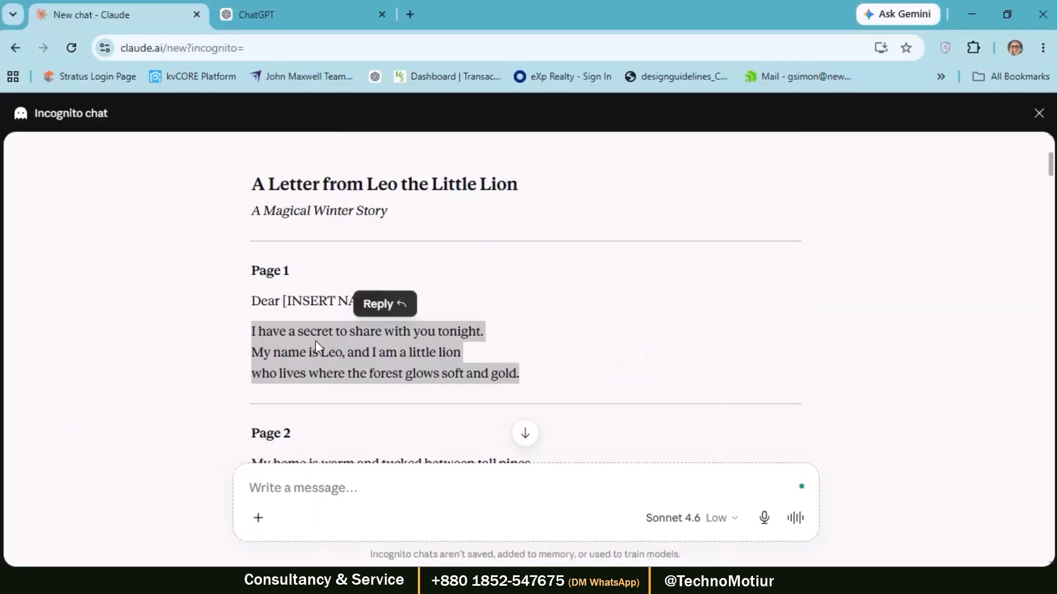
- Copy the Page 2 passage from the Claude story and replace the text in page 2's box in Canva with it
scroll(315, 341, down, 4)
drag(253, 228, 443, 273)
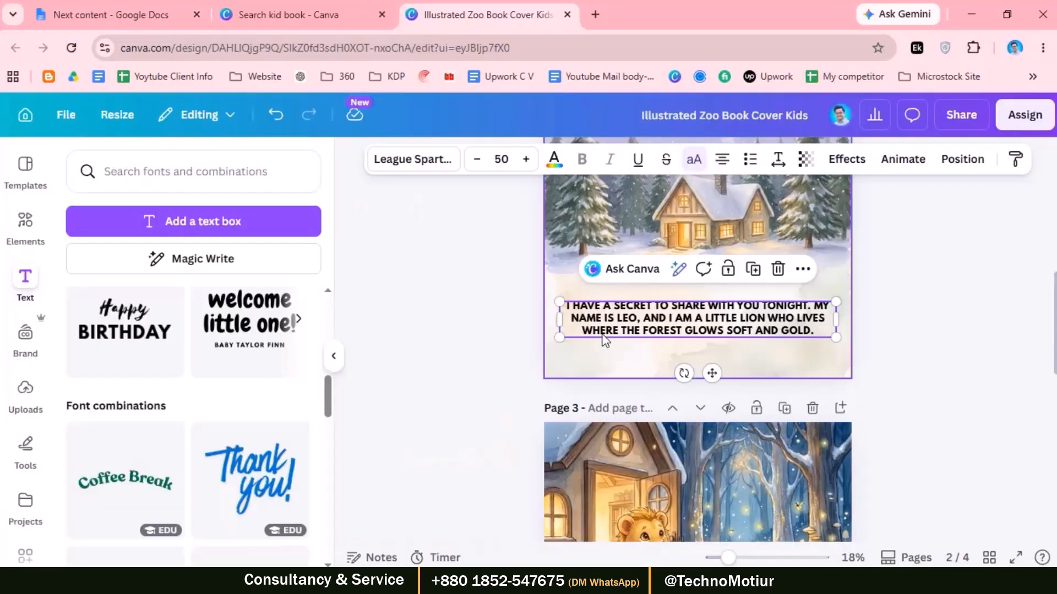
triple_click(608, 324)
text(MY HOME IS WARM AND TUCKED BETWEEN TALL PINES, WHERE SNOWFLAKES DRIFT LIKE TINY SILVER WHISPERS AND THE STARS COME OUT TO LISTEN.)
click(934, 307)
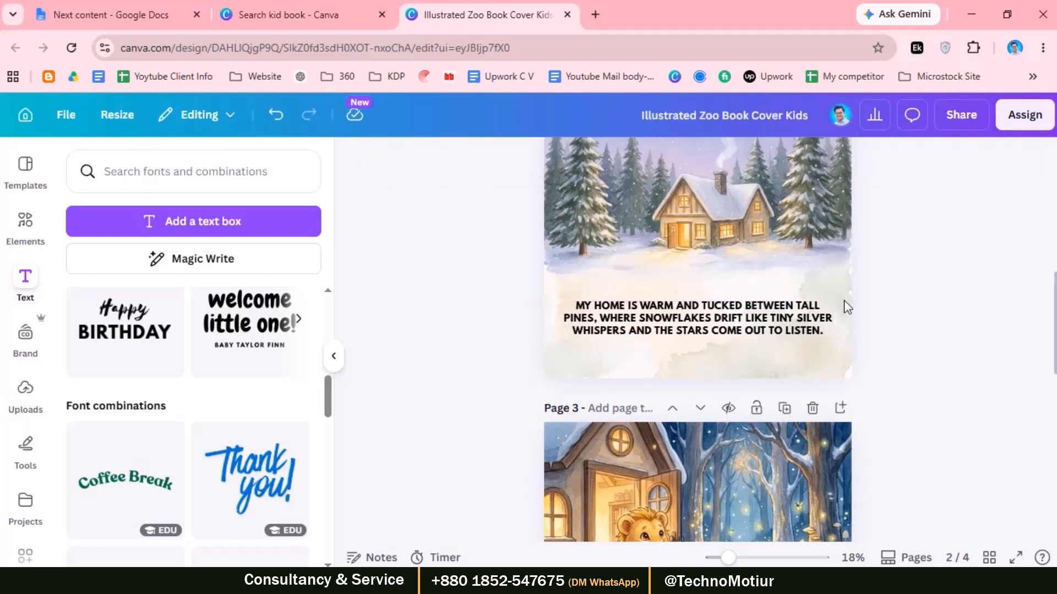
- Move the page 2 story text box slightly up within the blank area below the illustration
click(604, 329)
scroll(234, 408, down, 5)
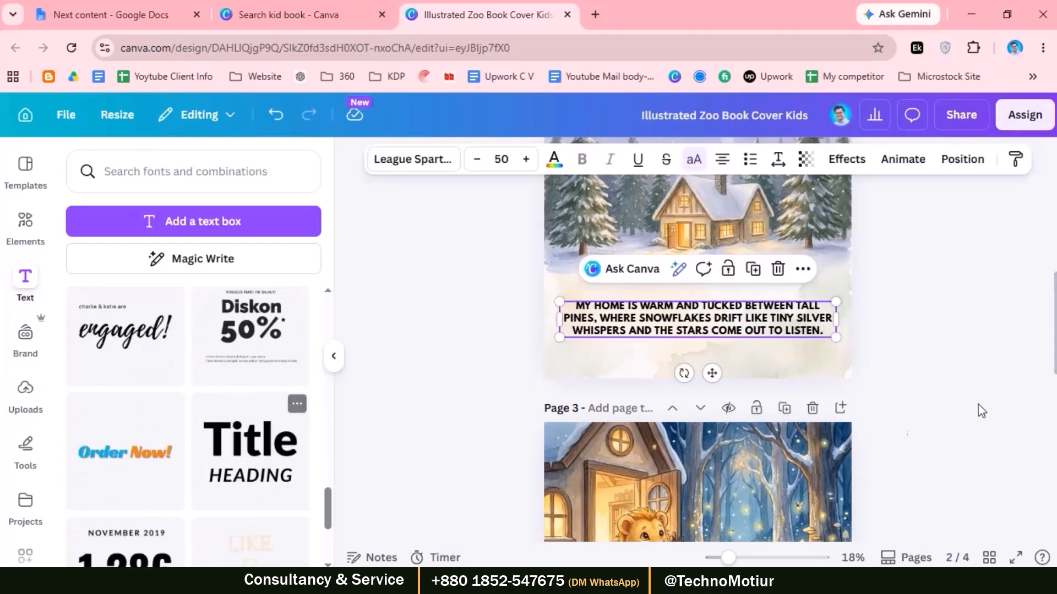
click(952, 296)
mouse_move(746, 327)
mouse_down()
mouse_move(755, 320)
mouse_move(739, 311)
mouse_up()
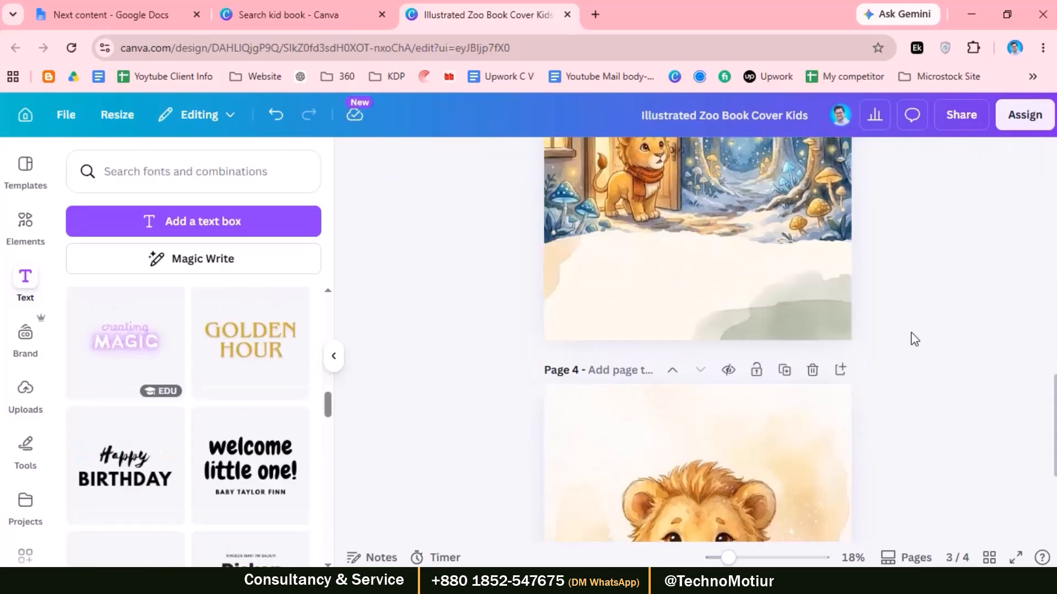
- Duplicate the page 2 story text box and position the copy in the blank area below the illustration on page 3
scroll(911, 333, up, 7)
scroll(911, 332, down, 3)
click(758, 243)
drag(721, 242, 725, 466)
scroll(815, 379, down, 5)
drag(741, 223, 742, 349)
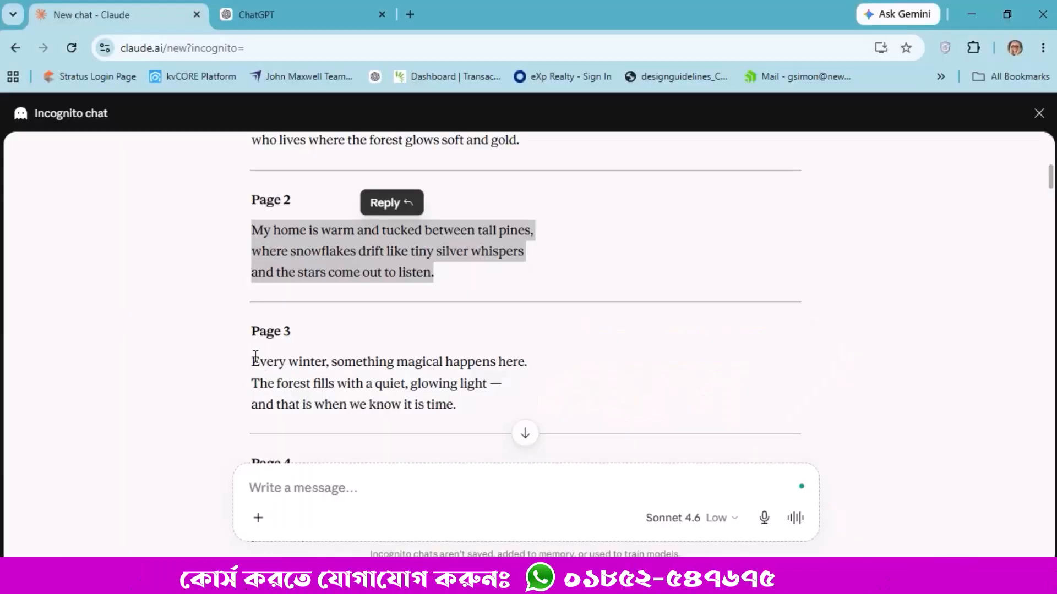
- Replace page 3's duplicated text with the Page 3 passage copied from Claude and fine-tune the box's position below the illustration
drag(255, 357, 509, 412)
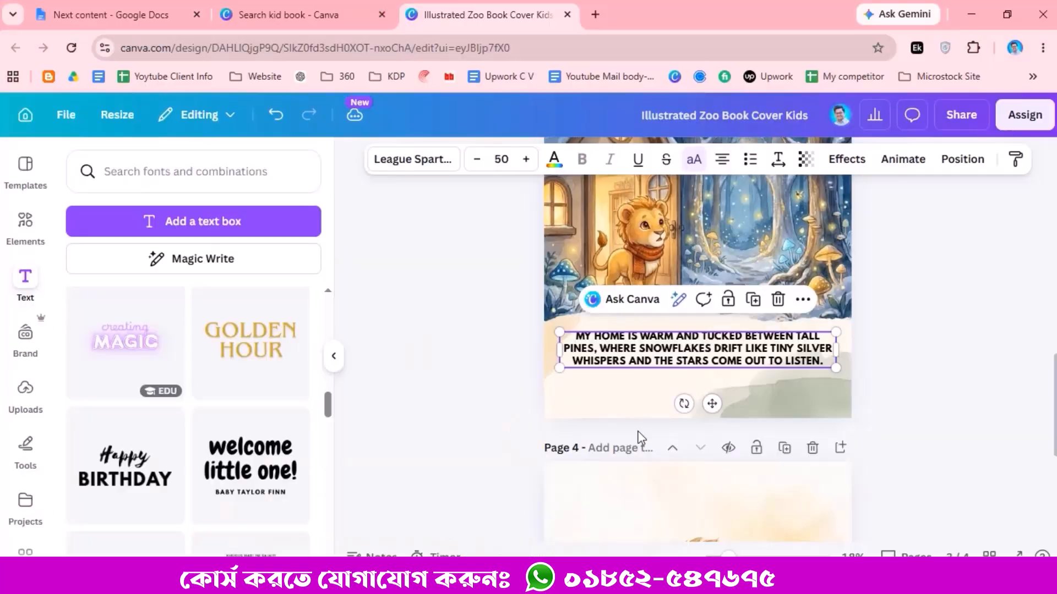
triple_click(638, 362)
text(EVERY WINTER, SOMETHING MAGICAL HAPPENS HERE. THE FOREST FILLS WITH A QUIET, GLOWING LIGHT — AND THAT IS WHEN WE KNOW IT IS TIME.)
click(990, 317)
click(686, 342)
drag(682, 330, 680, 334)
click(913, 388)
- Place a story text box above the lion on page 4 reading "TIME TO GATHER. TIME TO GIVE. TIME TO BE BRAVE, ........... JUST LIKE YOU."
key(ctrl+minus)
scroll(832, 422, up, 8)
scroll(835, 423, down, 8)
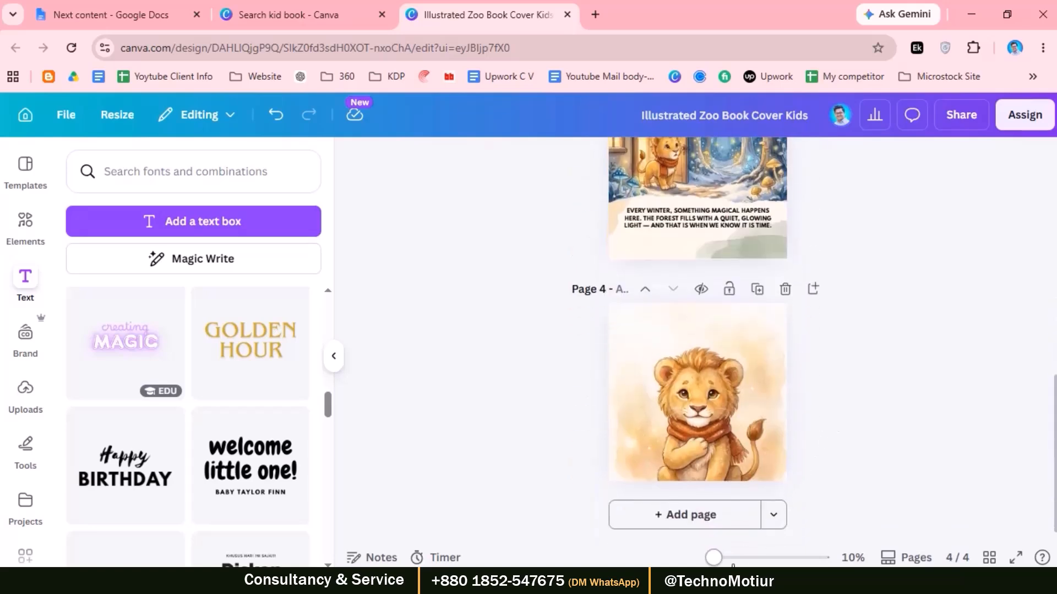
click(732, 558)
scroll(710, 403, down, 3)
scroll(710, 405, up, 1)
scroll(709, 405, up, 3)
drag(697, 305, 699, 490)
text(...........)
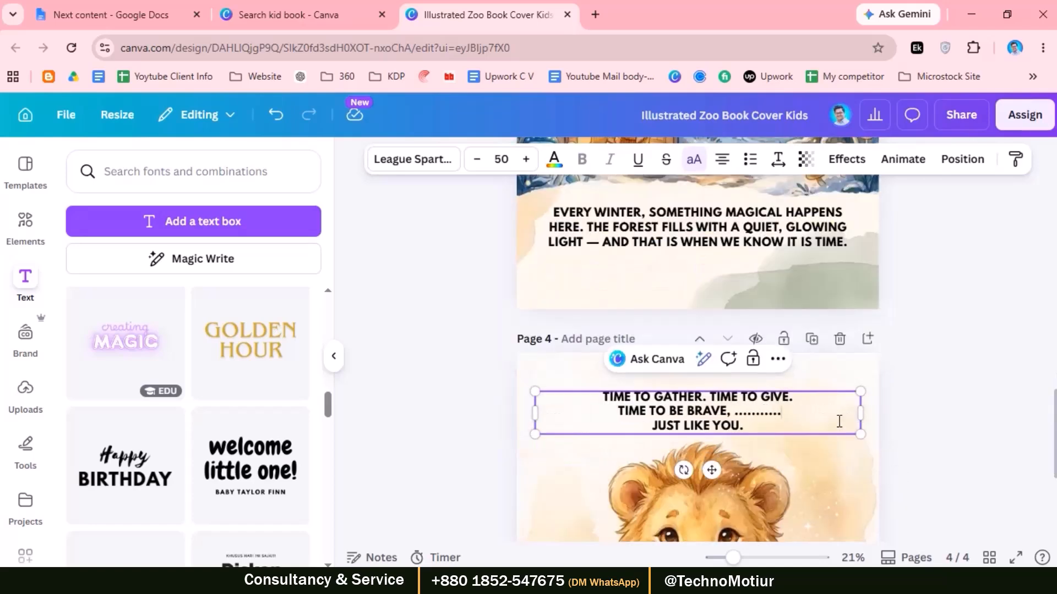
click(870, 407)
click(620, 415)
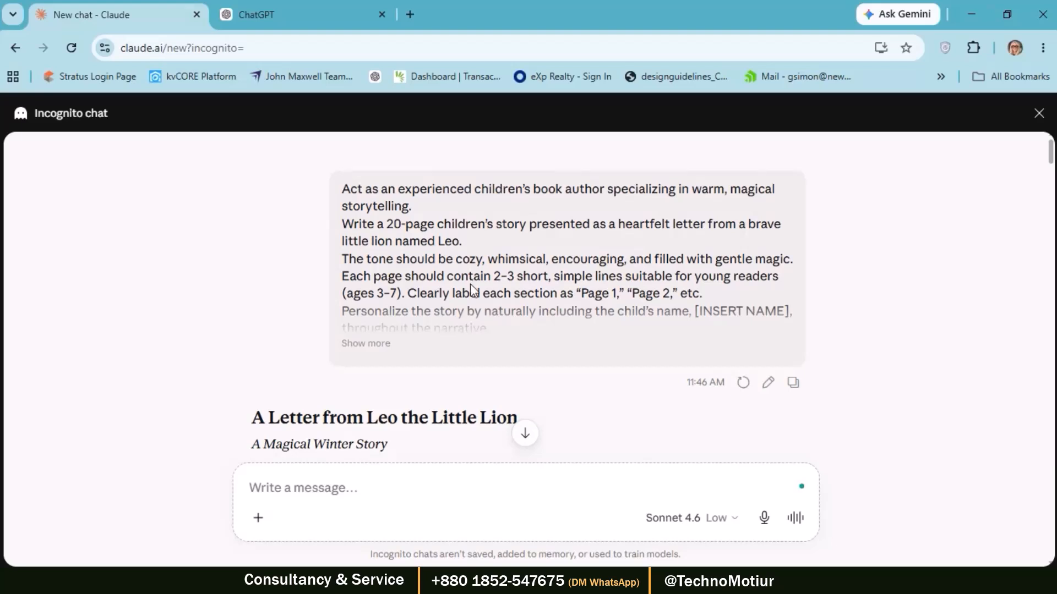
- Switch to the "Next content" Google Doc and copy the entire Niche Chnage tab with the lion story and illustration prompts
drag(386, 226, 433, 221)
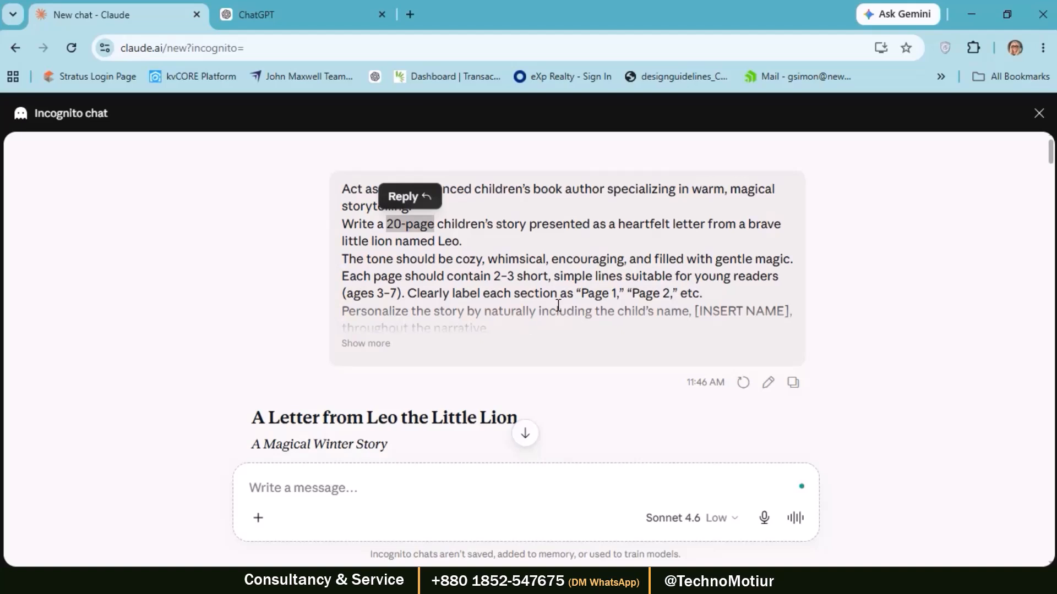
click(638, 300)
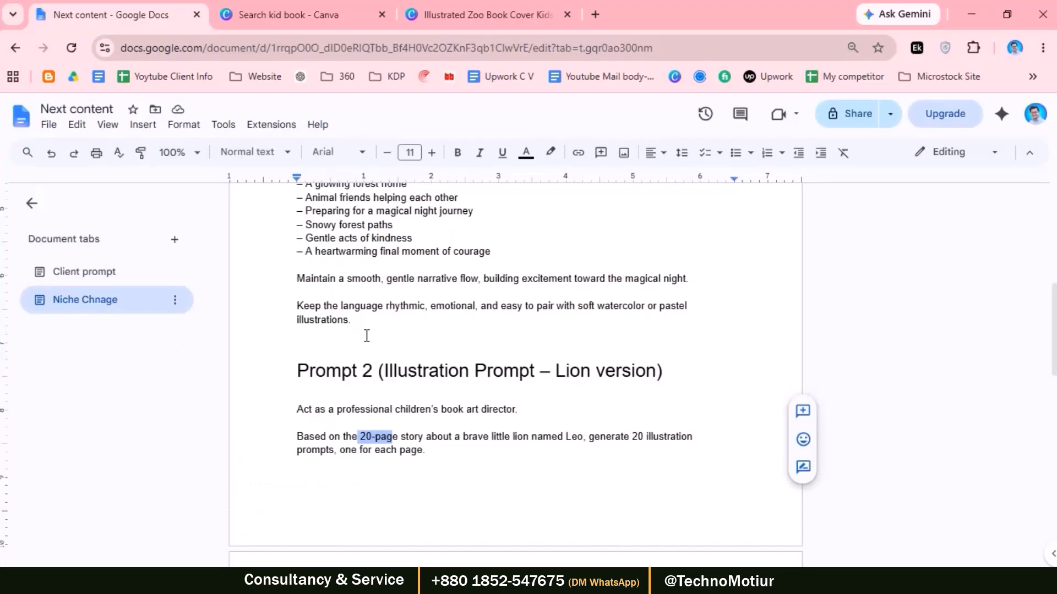
click(385, 333)
scroll(385, 333, up, 6)
scroll(385, 333, down, 1)
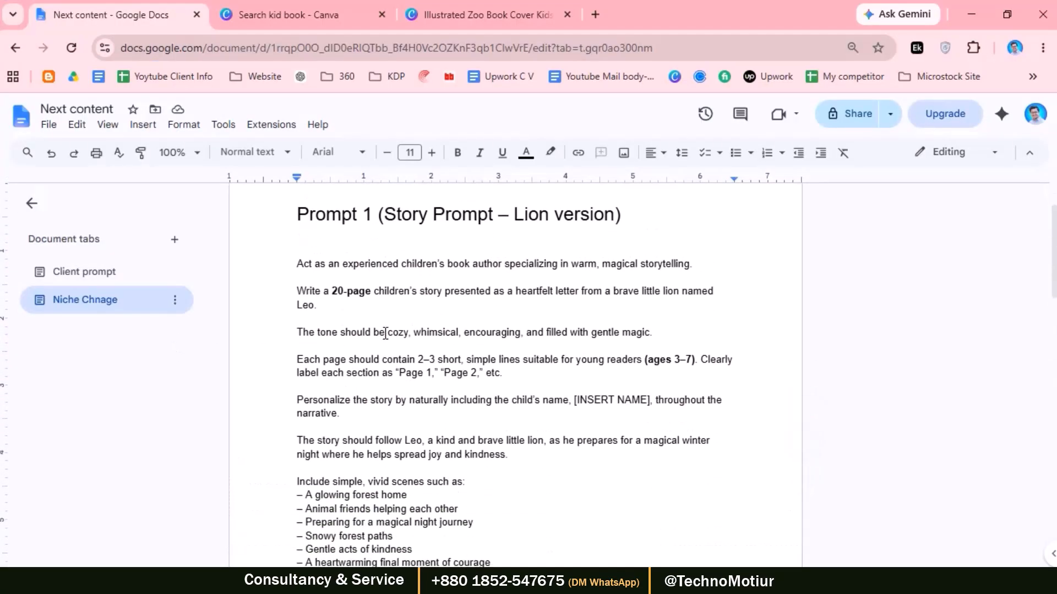
key(ctrl+a)
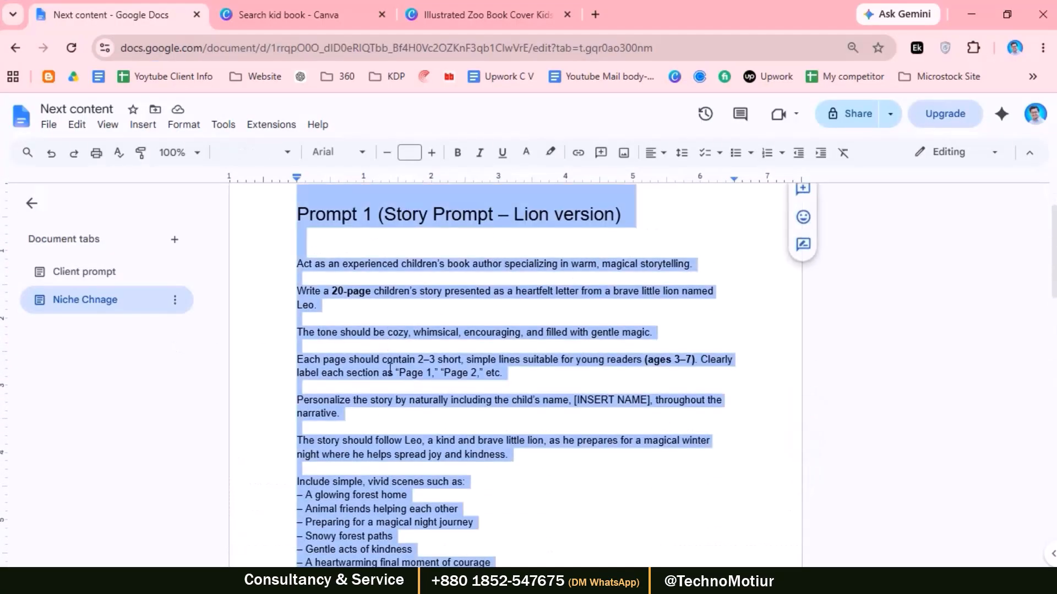
scroll(429, 324, down, 10)
scroll(469, 313, up, 10)
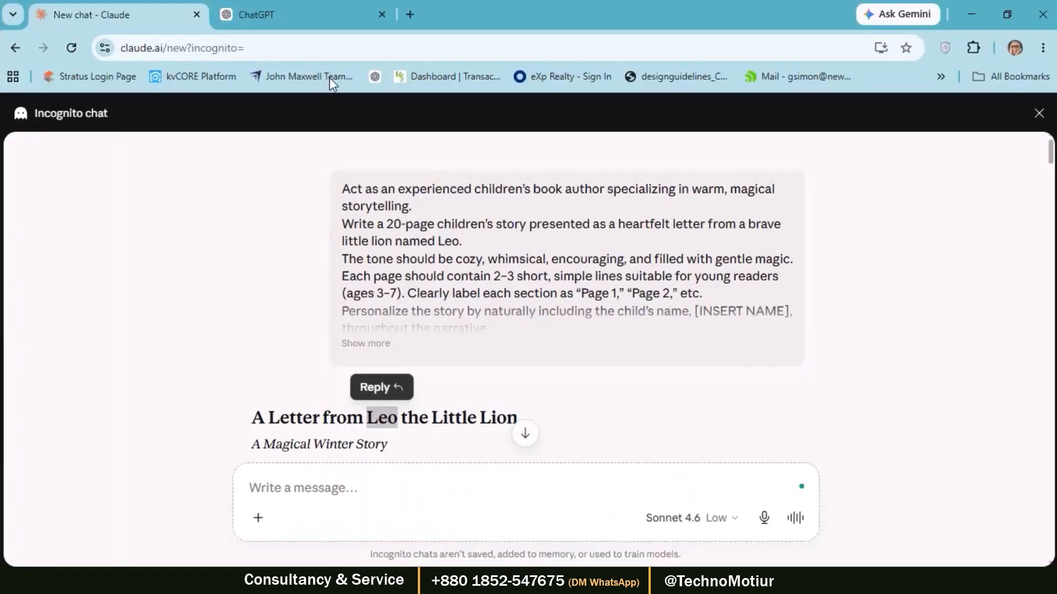
- Switch to ChatGPT, start a temporary chat and paste the copied lion prompts into the message
click(258, 14)
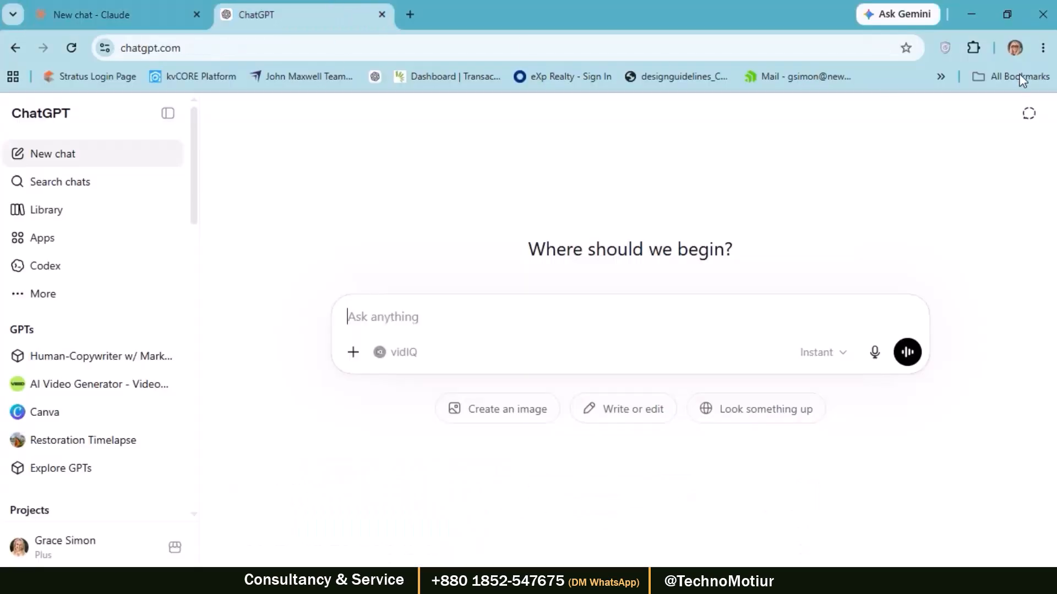
click(1029, 113)
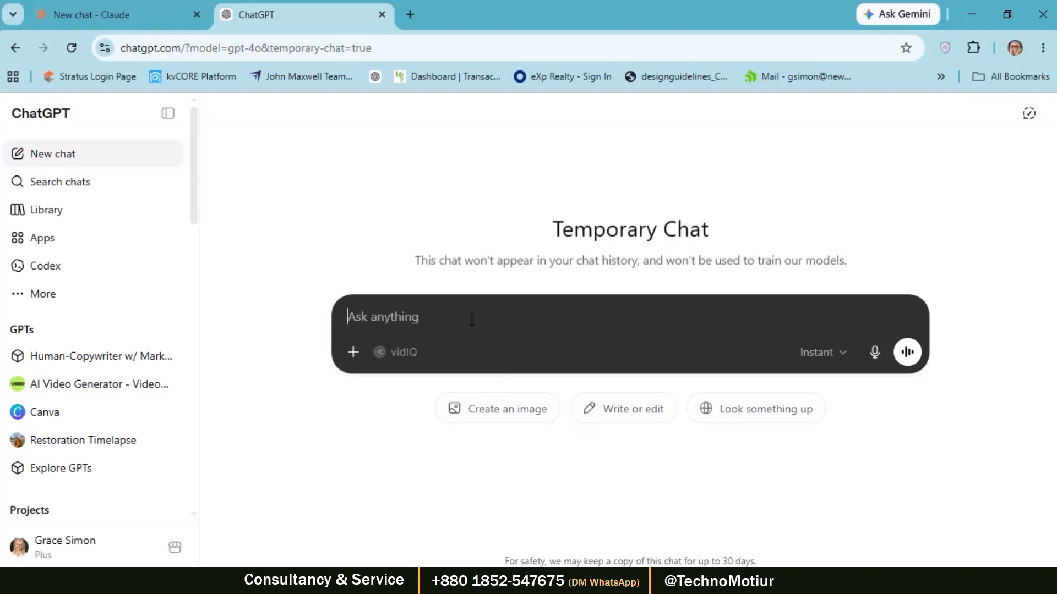
key(ctrl+v)
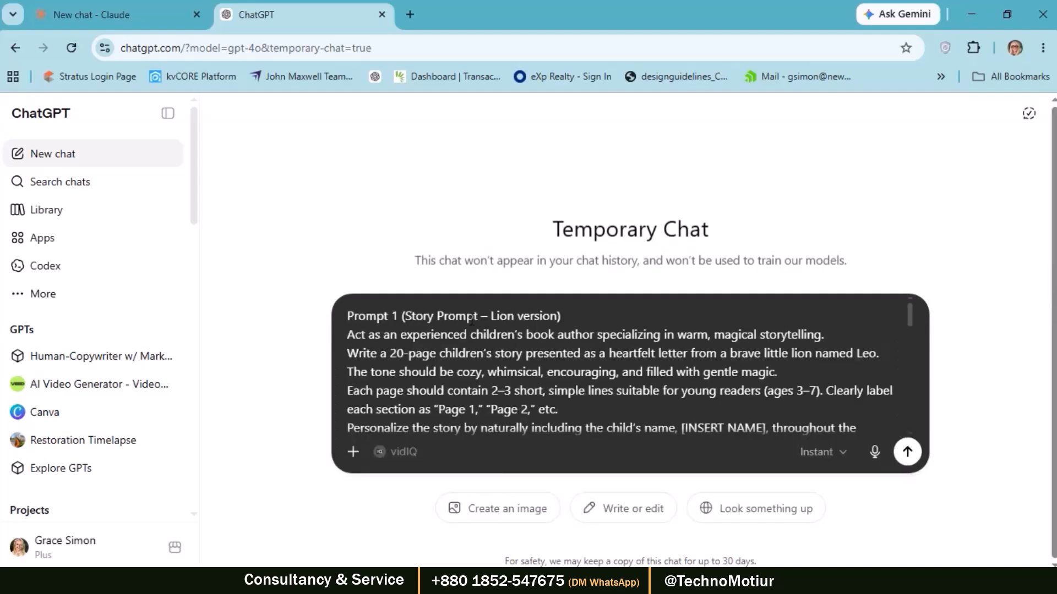
scroll(760, 376, down, 10)
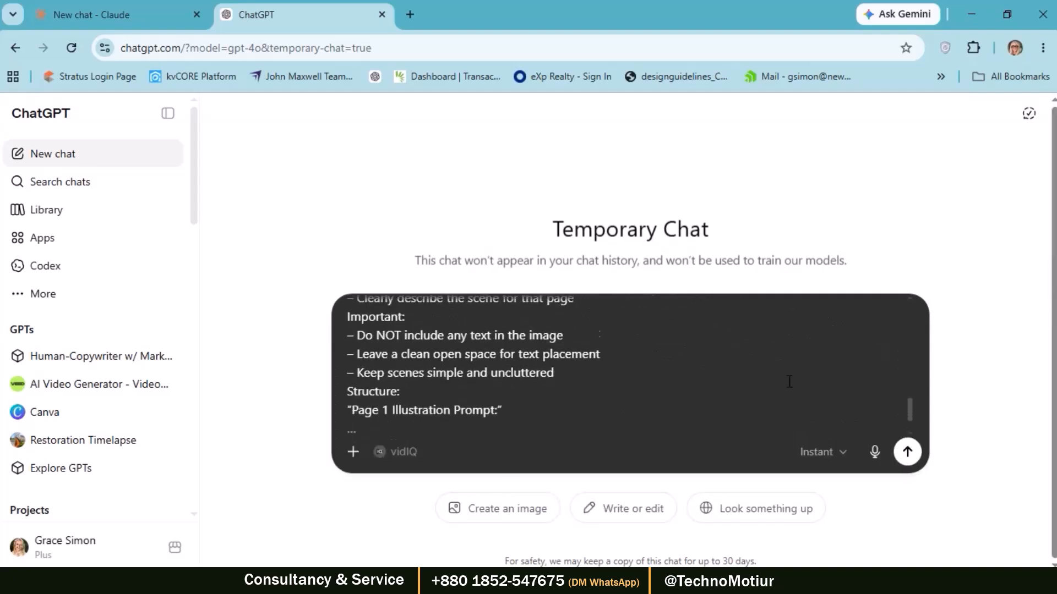
- Add "this is my prompt about lion, i want to change name and nice, suggest me" below the pasted prompts and send the message
key(shift+Return)
key(shift+Return)
key(shift+Return)
key(shift+Return)
text(this is)
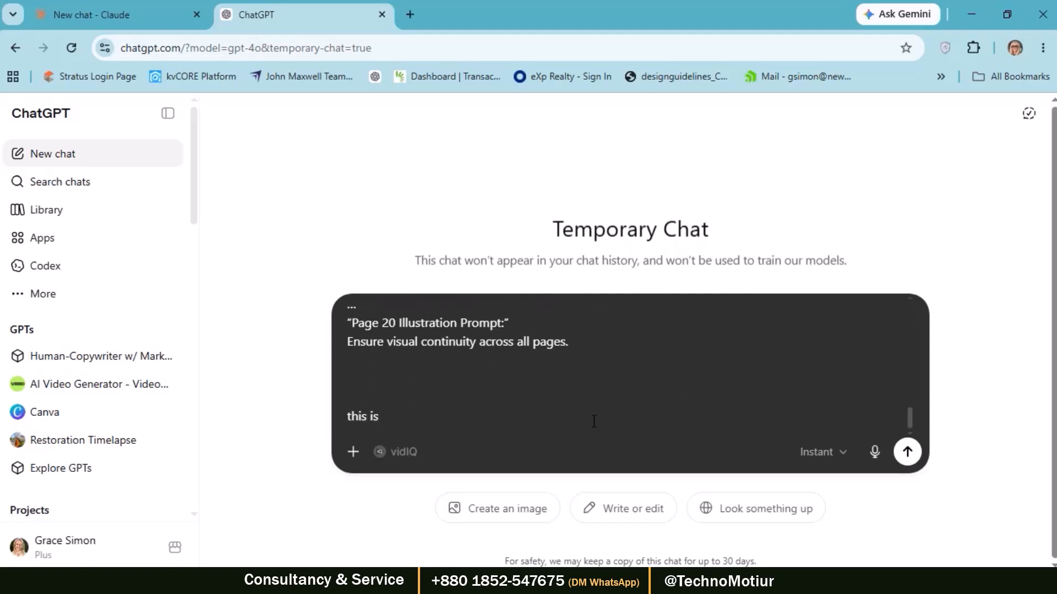
text( my prompt abo)
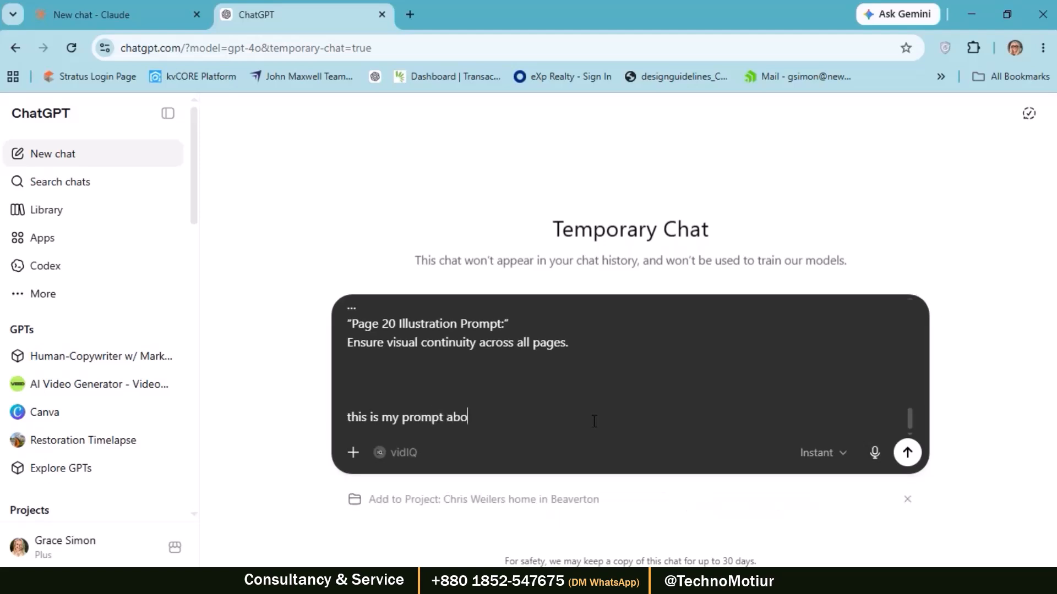
text(ut lion, i want to c)
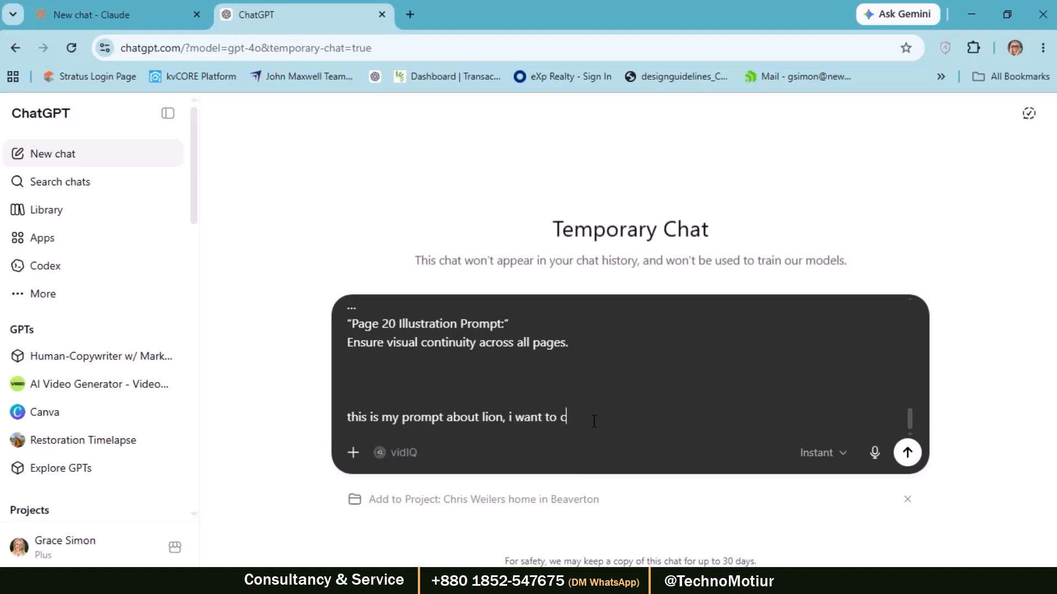
text(hange name and nice)
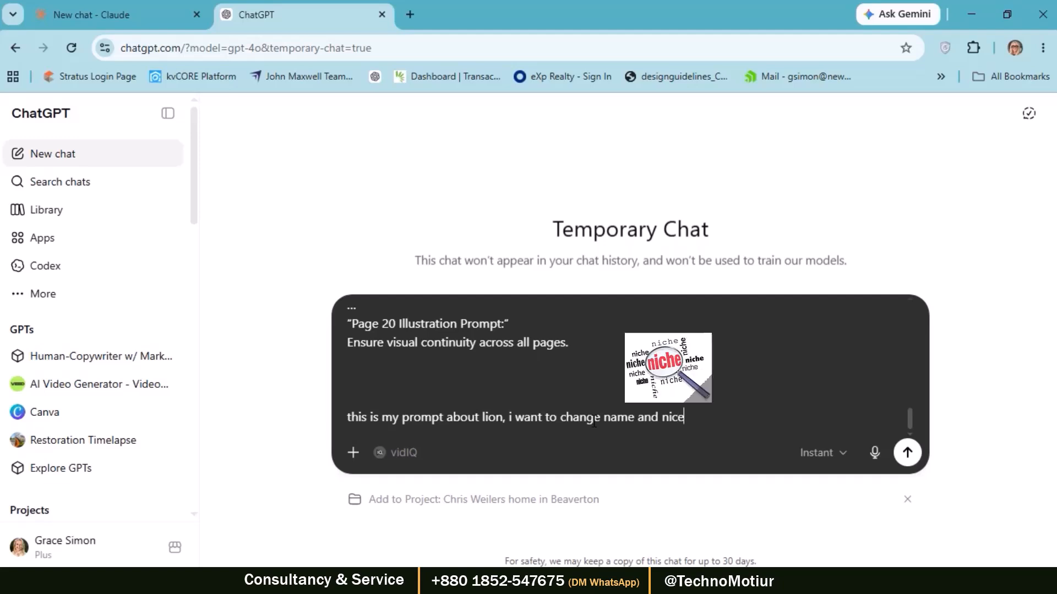
text(, suggest me)
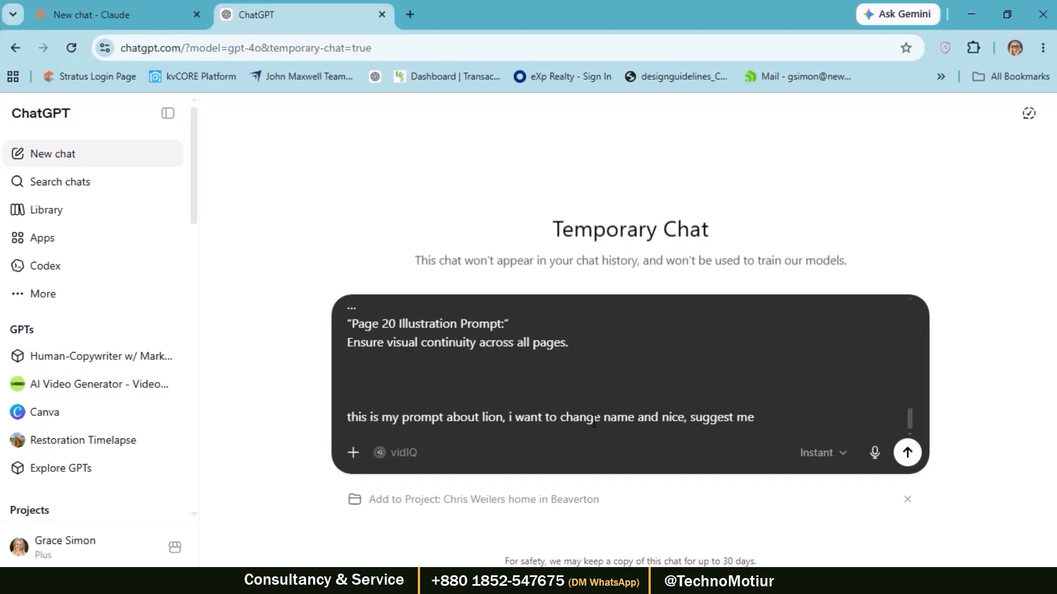
key(Return)
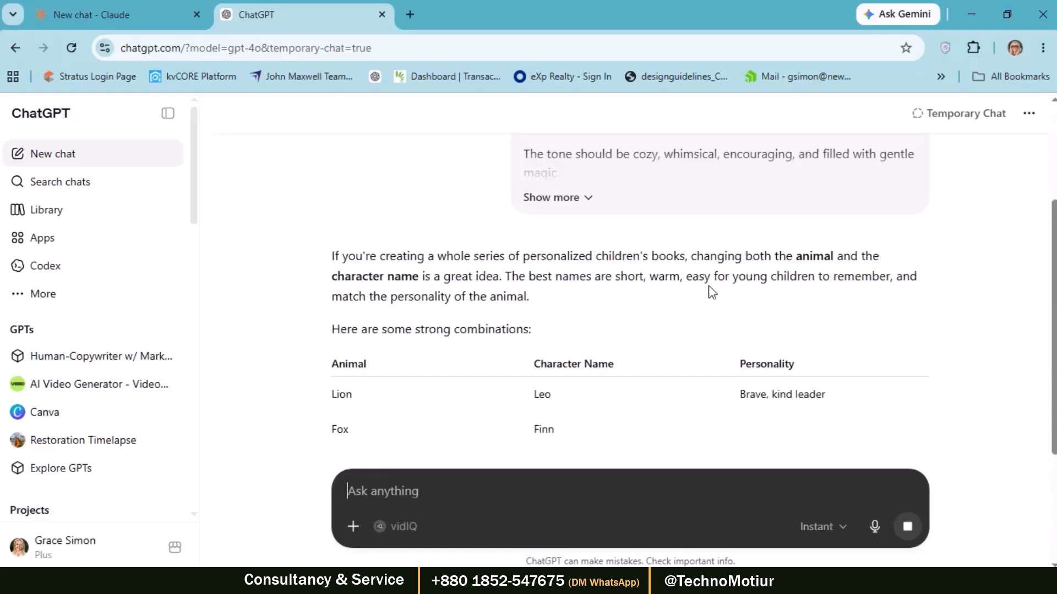
- Examine ChatGPT's table of suggested animals, character names and personalities for alternative book niches
scroll(757, 283, down, 3)
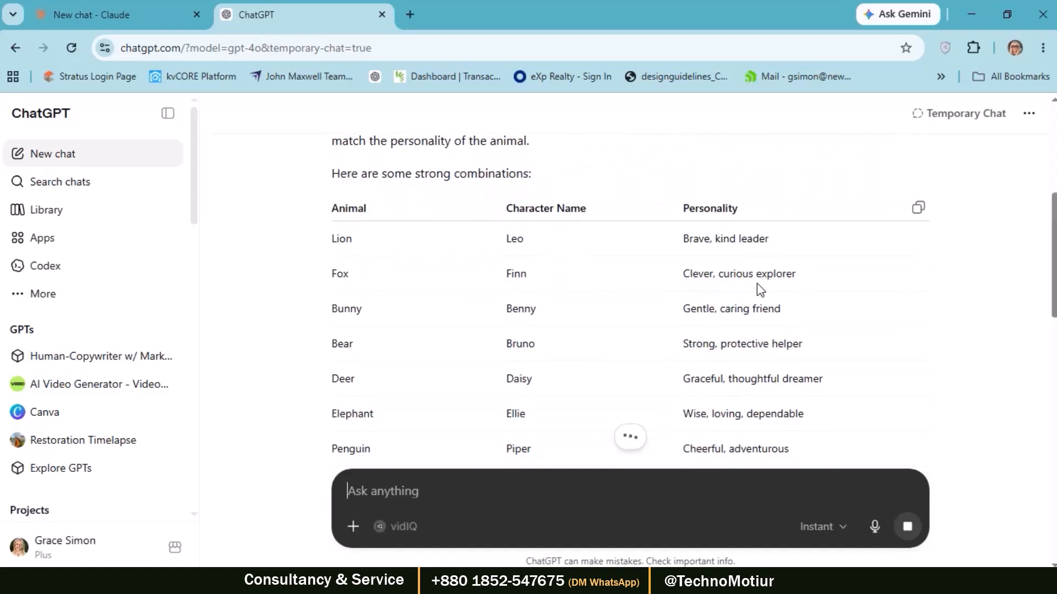
scroll(757, 284, up, 2)
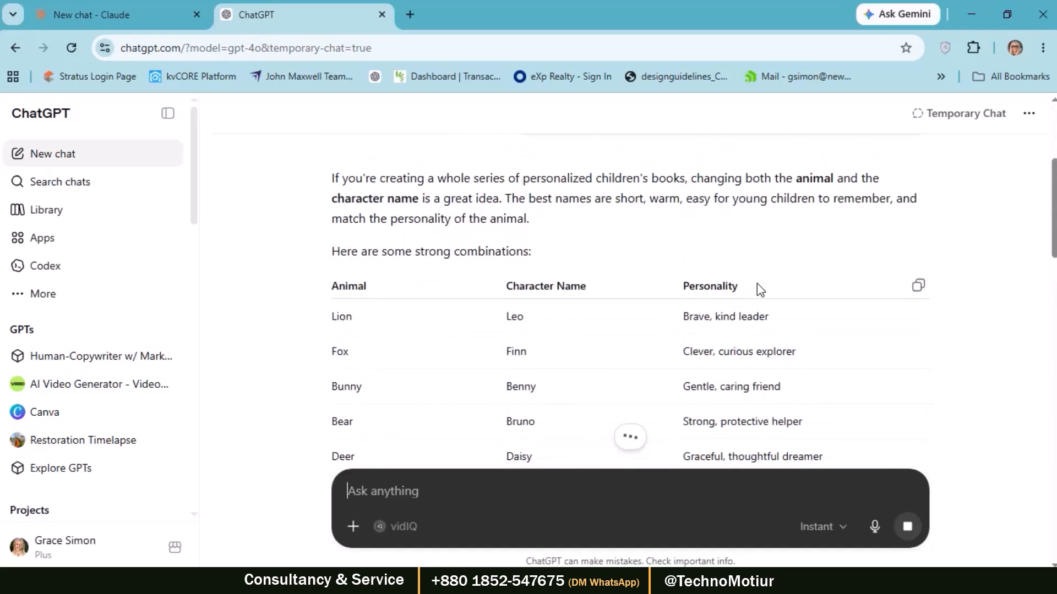
scroll(757, 283, up, 5)
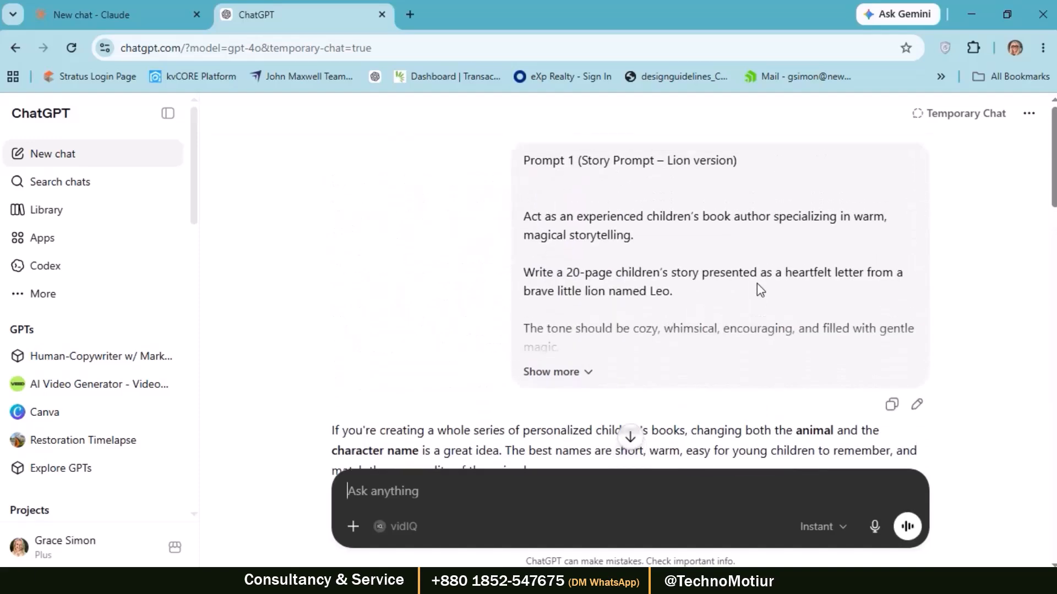
scroll(757, 283, down, 6)
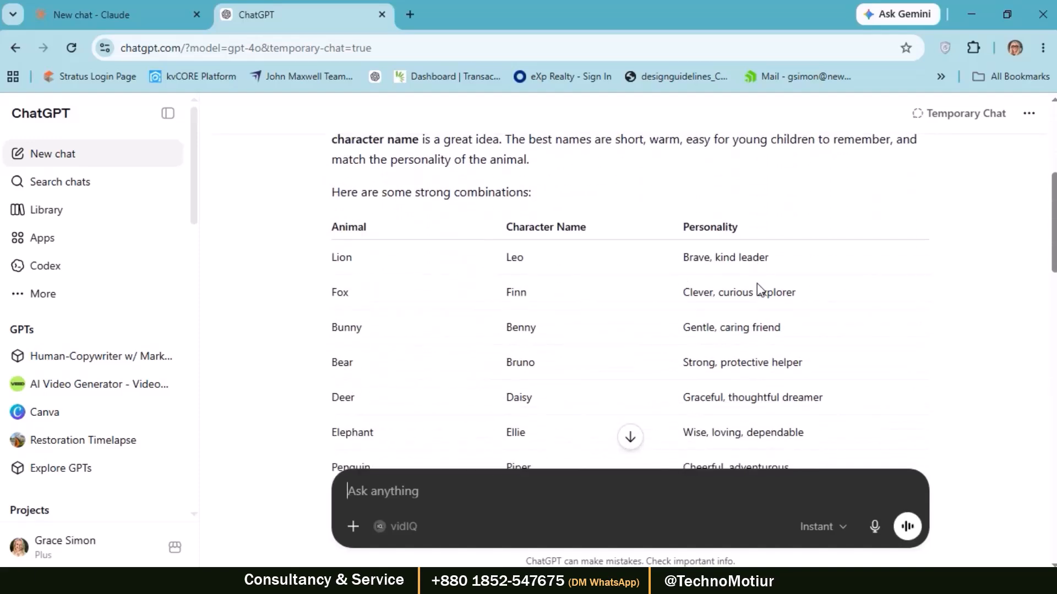
scroll(757, 283, down, 2)
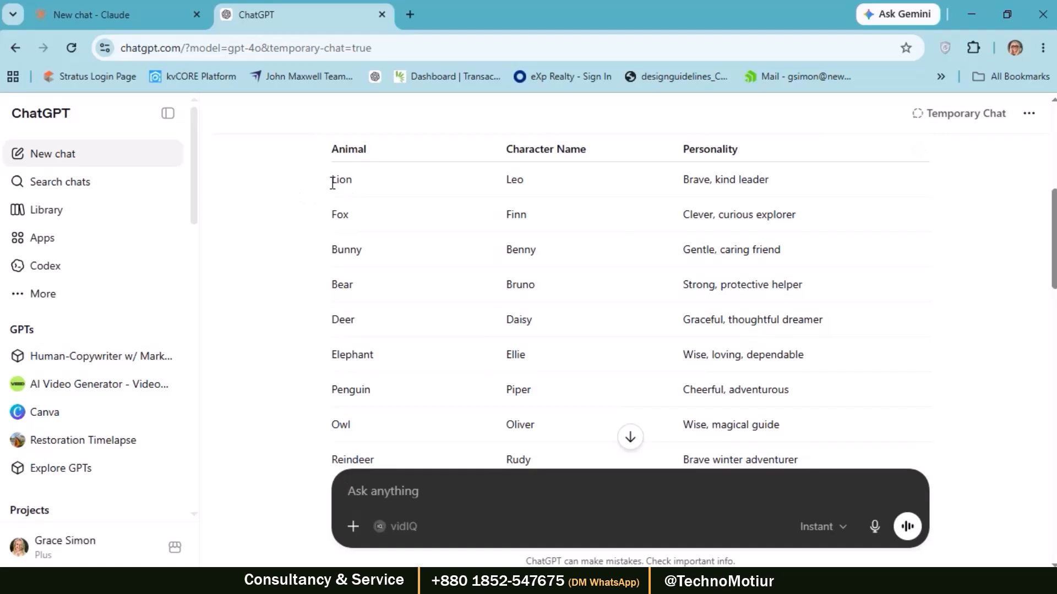
scroll(773, 279, up, 2)
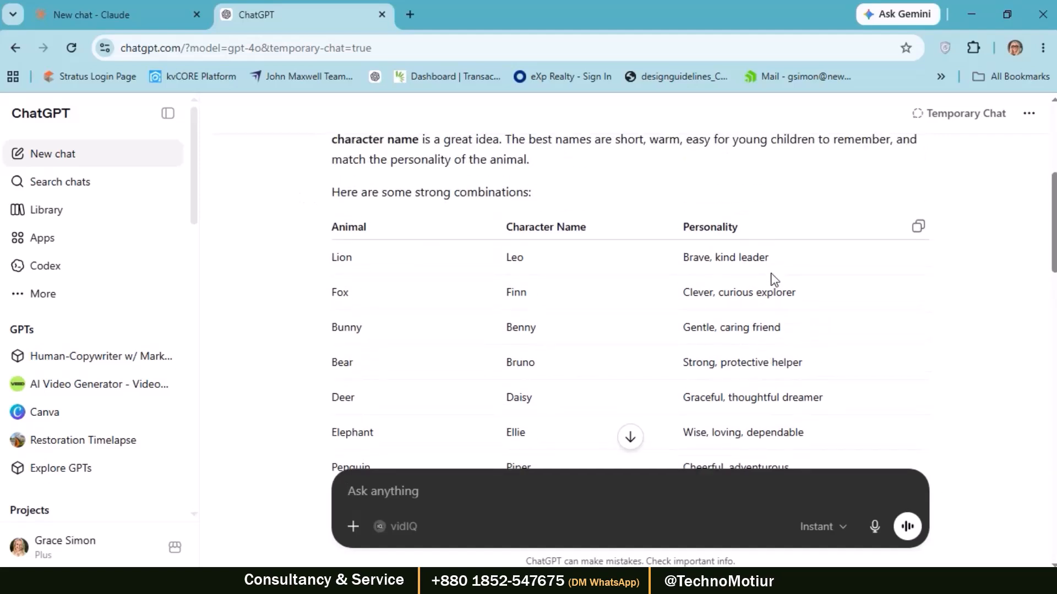
drag(332, 222, 365, 266)
click(344, 266)
click(506, 264)
drag(689, 257, 796, 260)
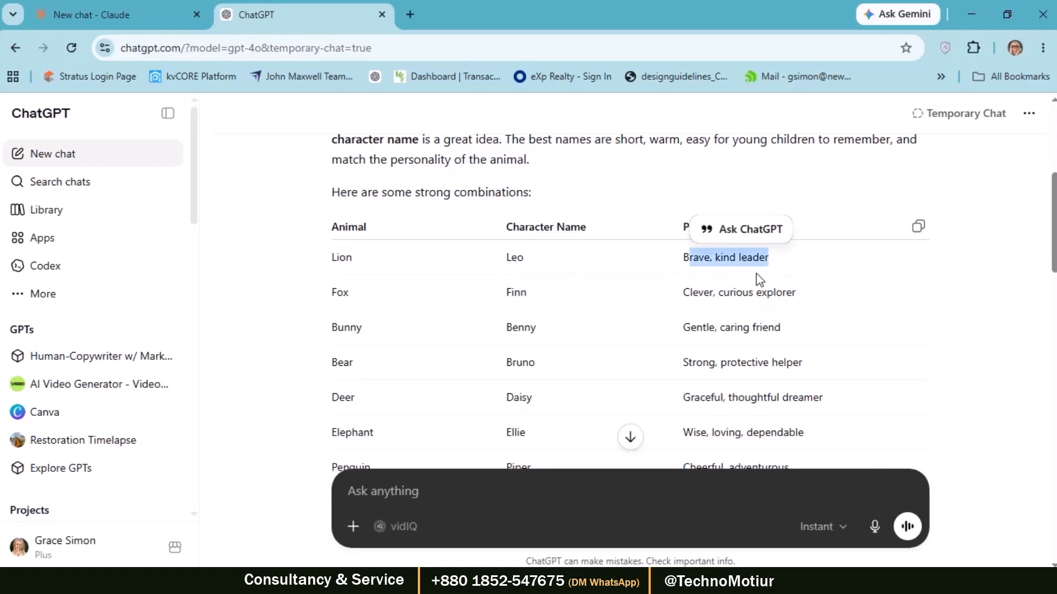
click(365, 307)
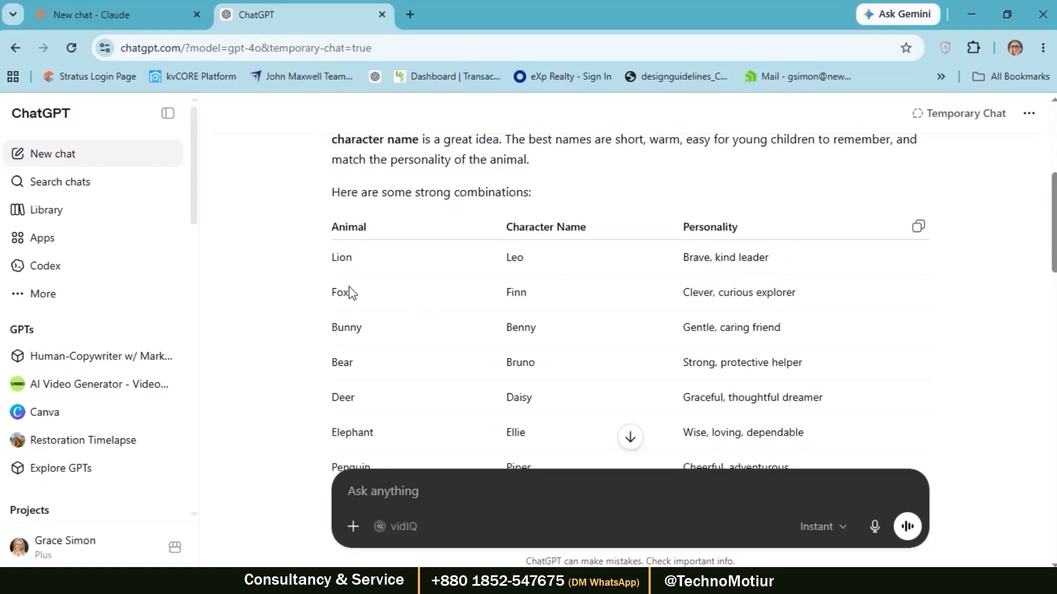
- Examine the fox row and the rest of ChatGPT's list of animals, character names and storybook combinations
mouse_move(352, 297)
mouse_down()
mouse_move(310, 297)
mouse_move(332, 291)
mouse_up()
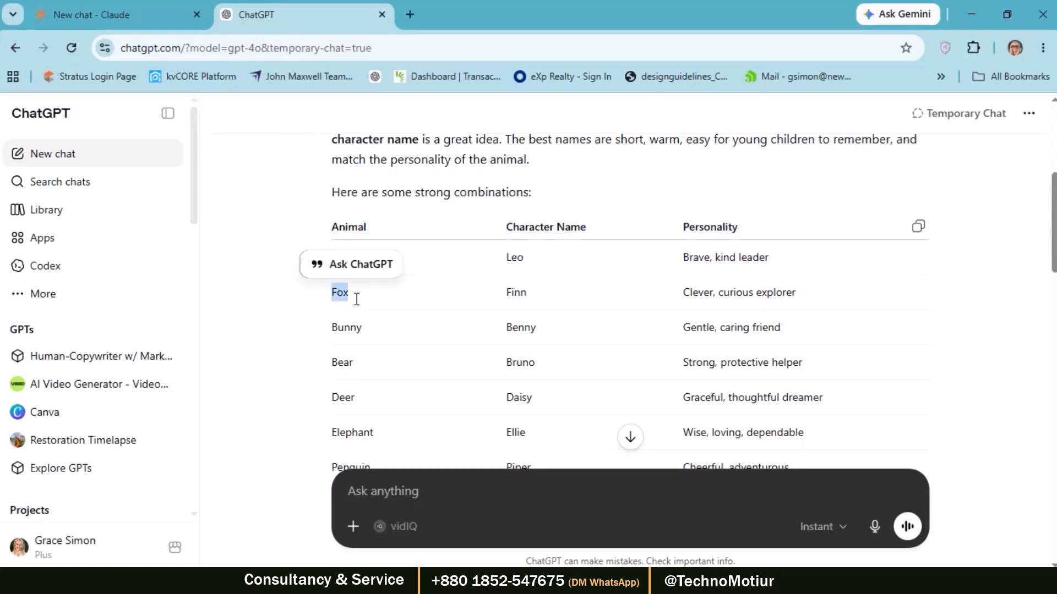
click(530, 298)
drag(681, 293, 801, 296)
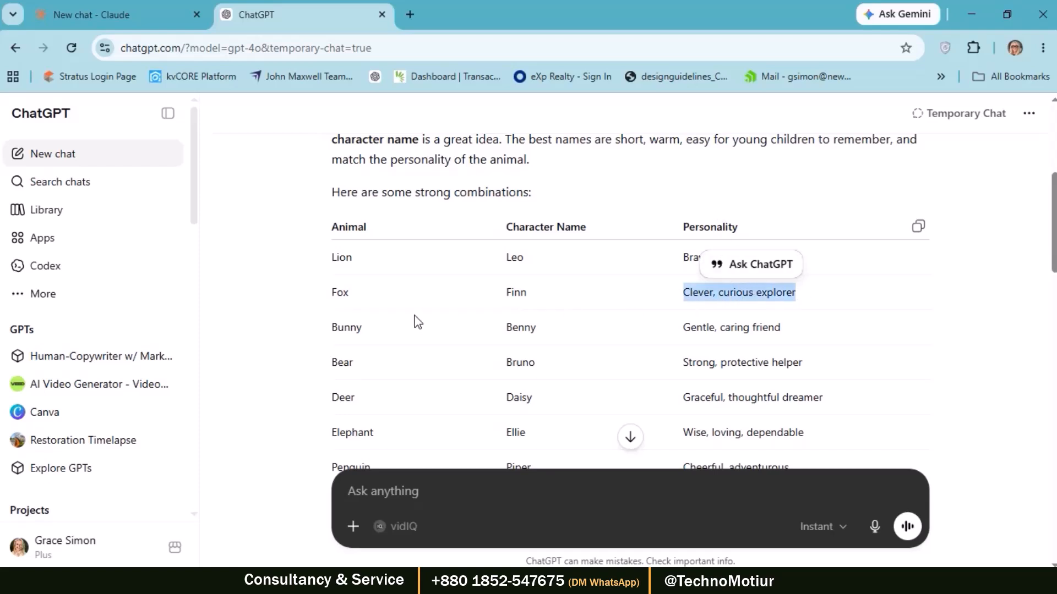
scroll(408, 312, down, 5)
scroll(406, 309, down, 3)
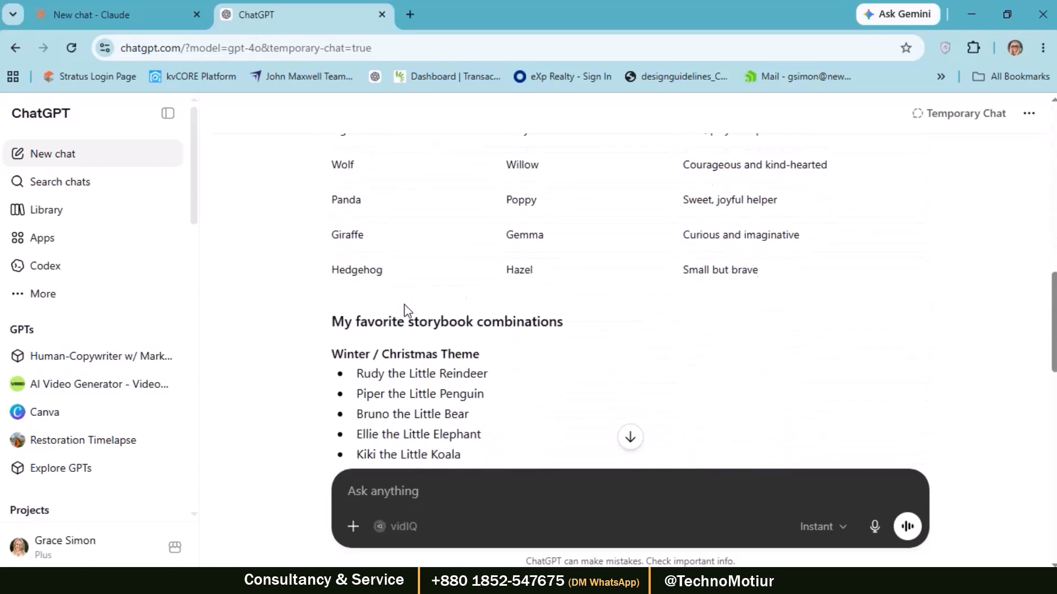
scroll(391, 302, up, 6)
scroll(390, 303, up, 3)
scroll(390, 303, down, 7)
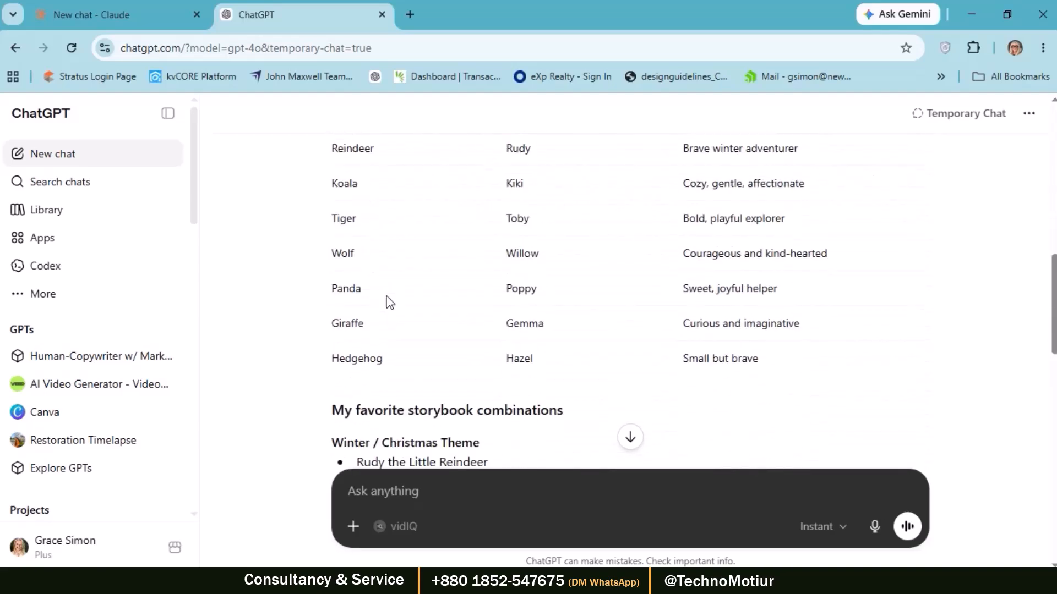
scroll(387, 296, up, 7)
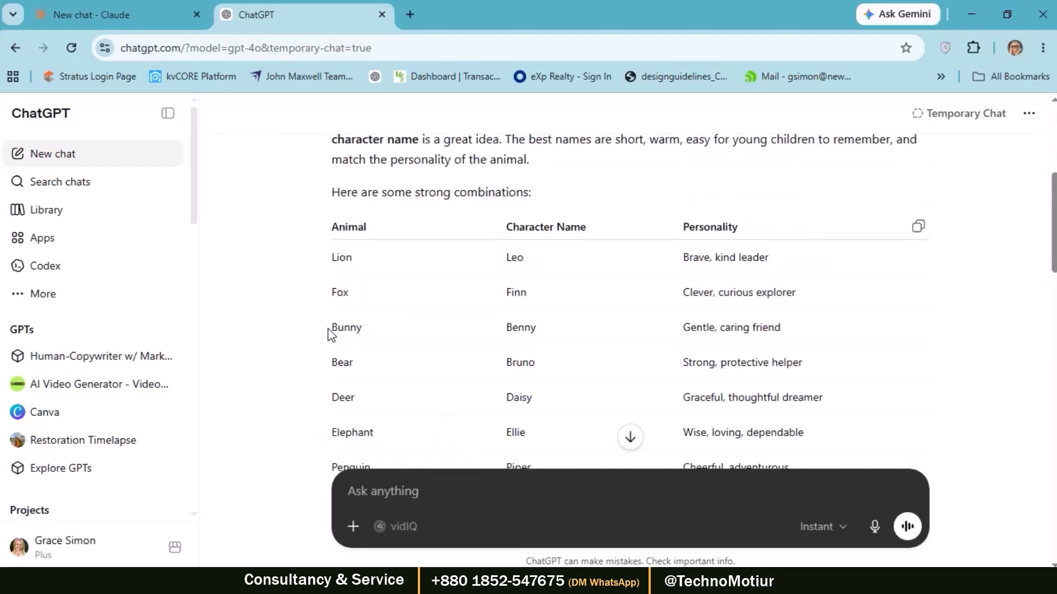
- Send ChatGPT "i choose bunny, give me customise prompt in details again" and read through the reply
drag(328, 328, 368, 341)
click(483, 492)
text(i choose bunny,  )
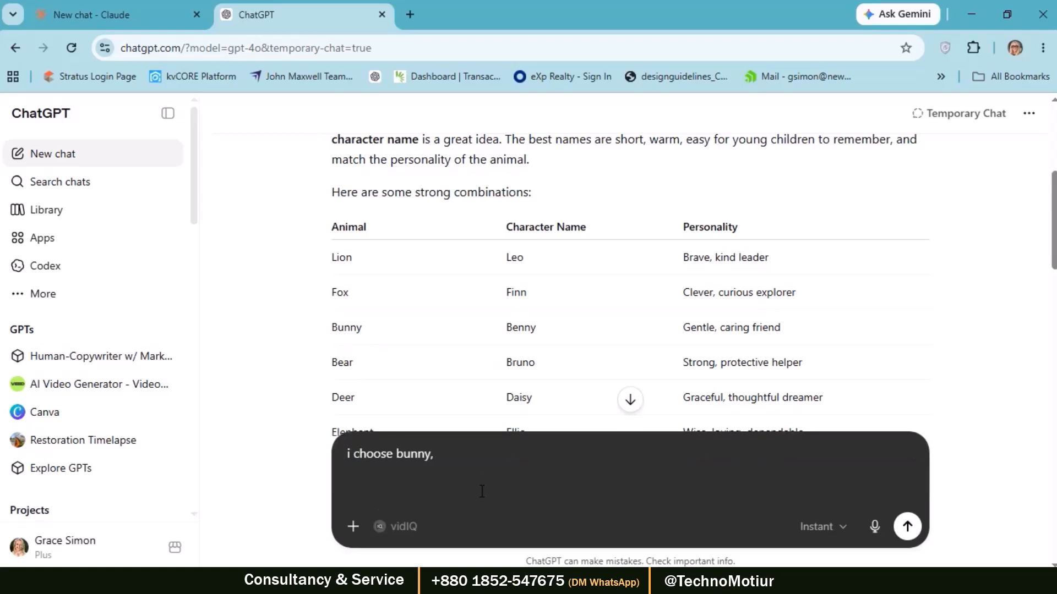
text(give me customise prompt in details again)
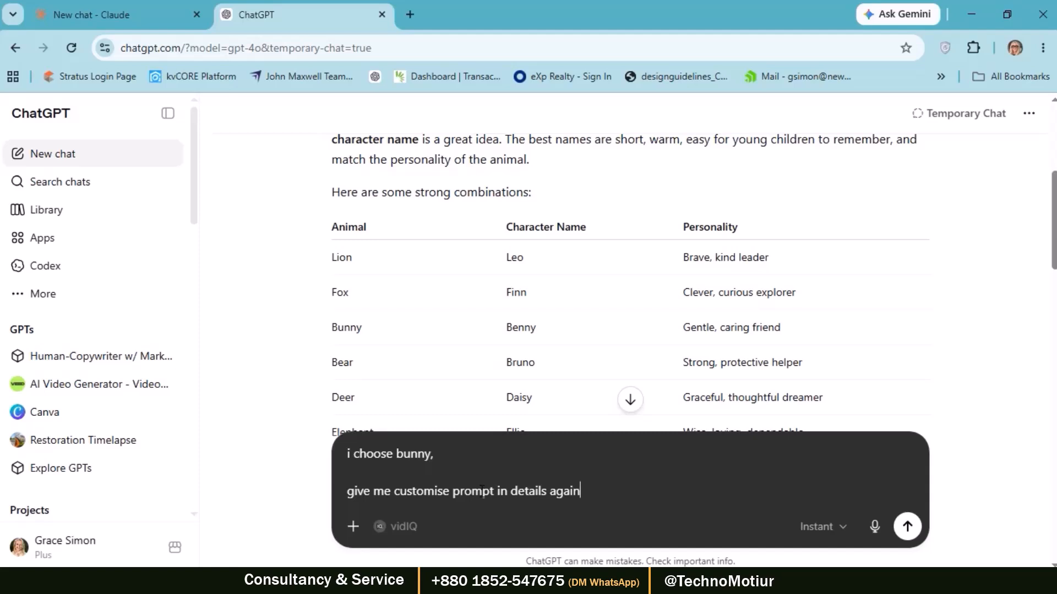
key(Return)
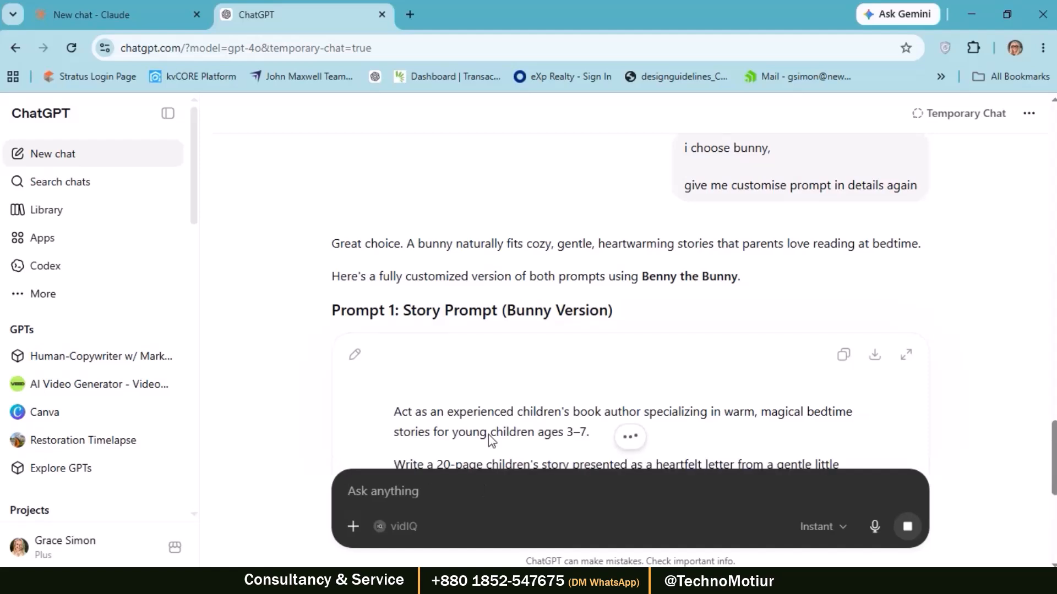
scroll(619, 387, down, 2)
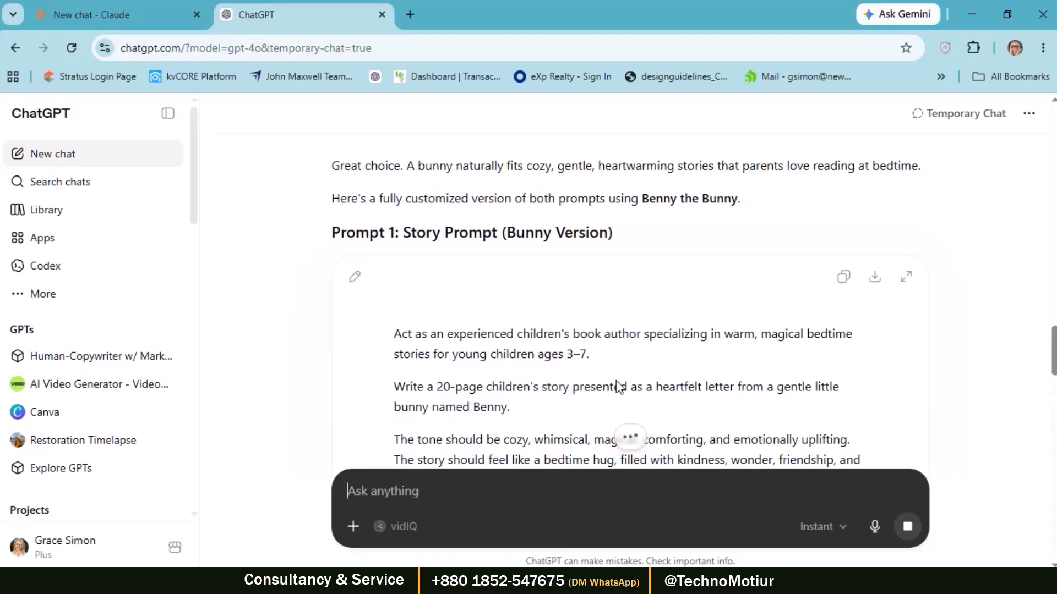
scroll(619, 387, down, 9)
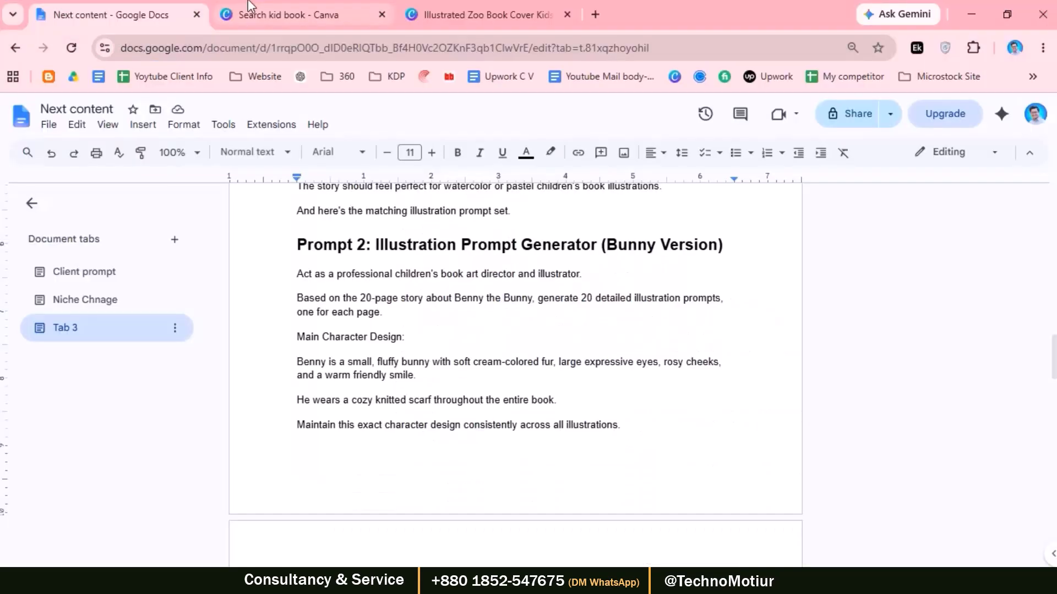
- Switch to Canva and look over the lion book pages in the Illustrated Zoo Book Cover Kids design
click(249, 6)
click(463, 5)
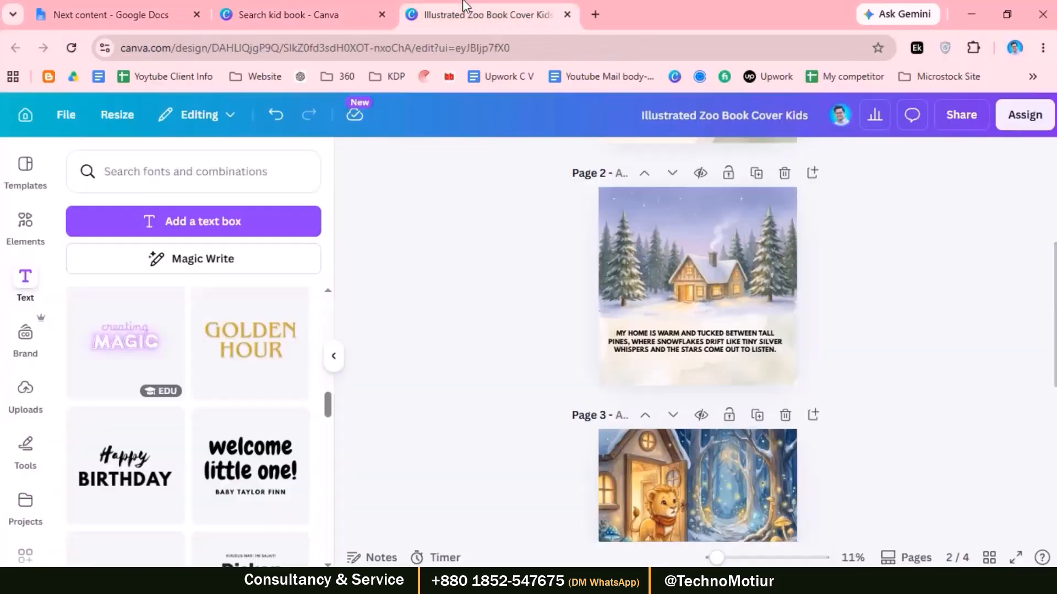
scroll(906, 384, up, 5)
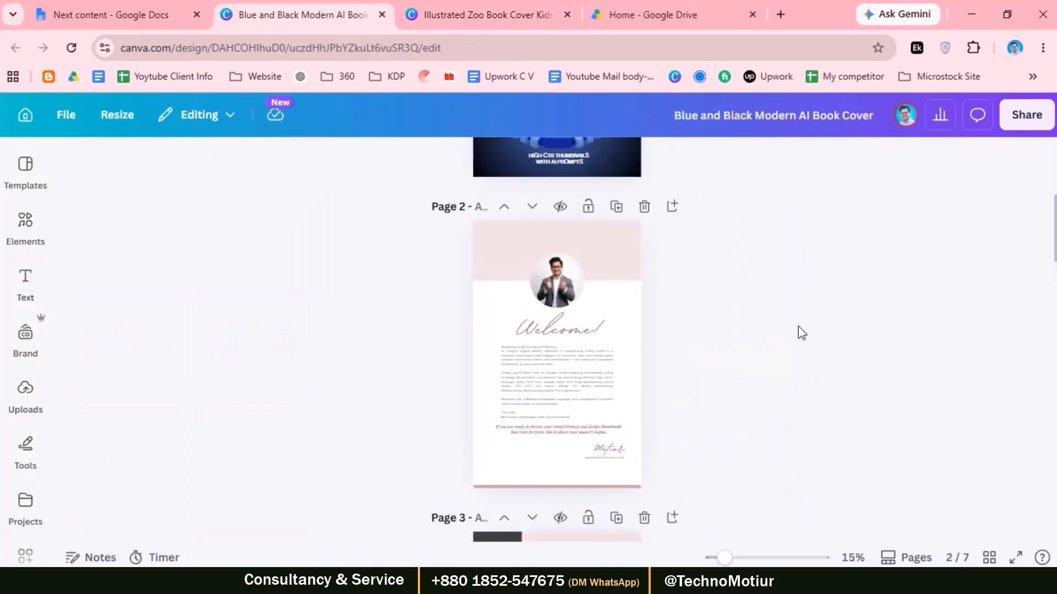
- Examine the YouTube thumbnail and book cover prompt pages in Canva's Blue and Black Modern AI Book Cover design
scroll(798, 326, down, 2)
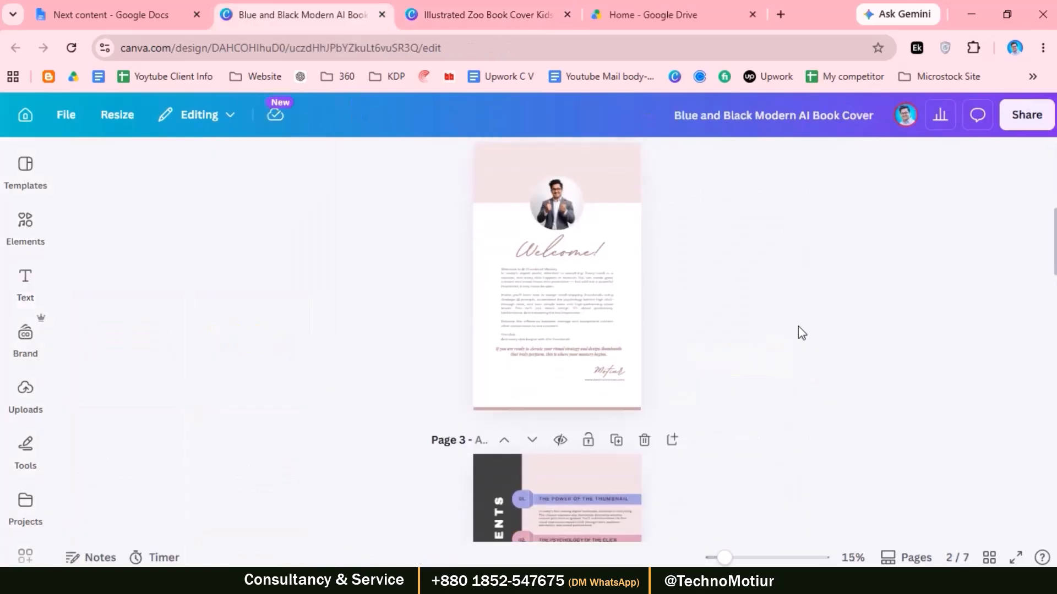
scroll(735, 384, up, 3)
scroll(735, 389, down, 10)
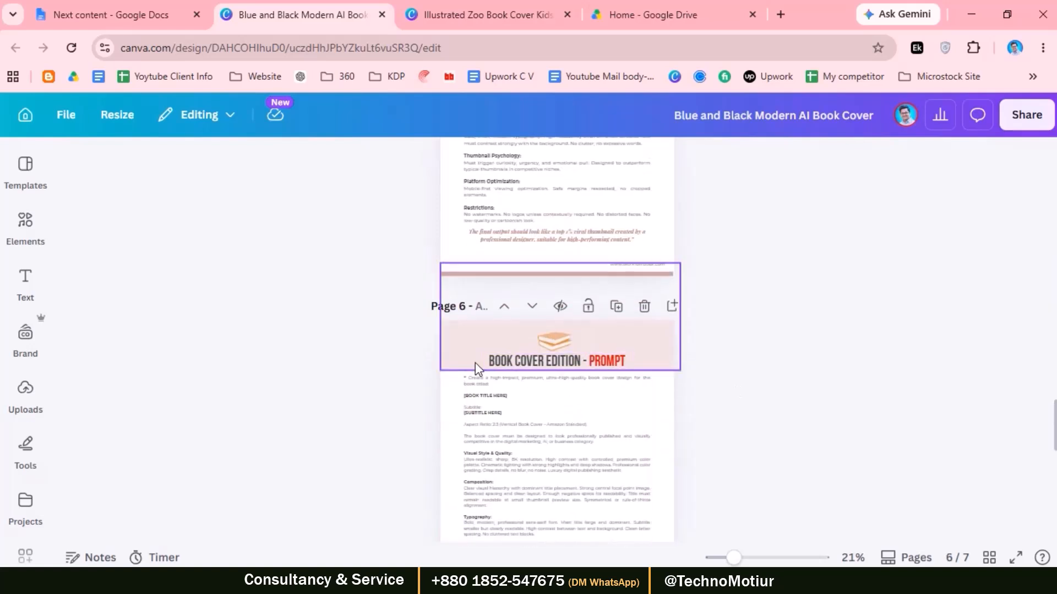
click(561, 418)
scroll(732, 376, down, 1)
scroll(732, 377, up, 1)
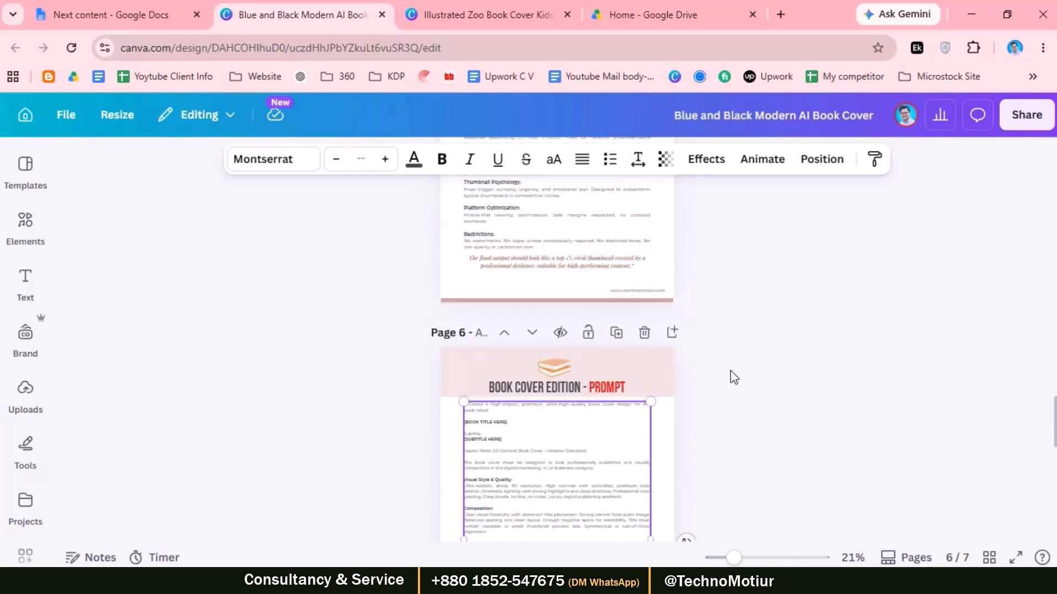
scroll(731, 370, up, 8)
click(595, 258)
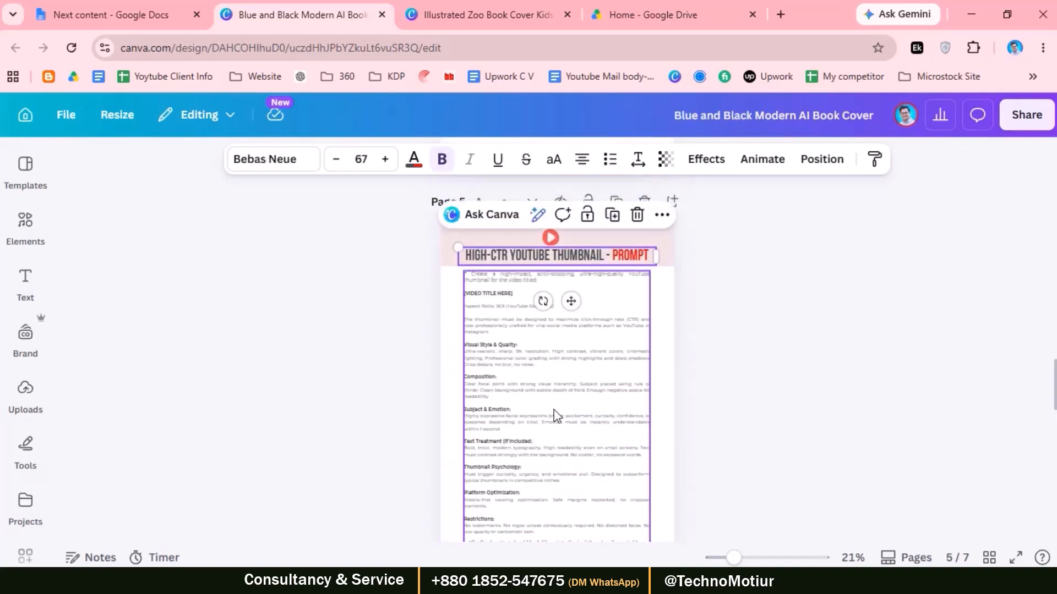
scroll(511, 380, down, 5)
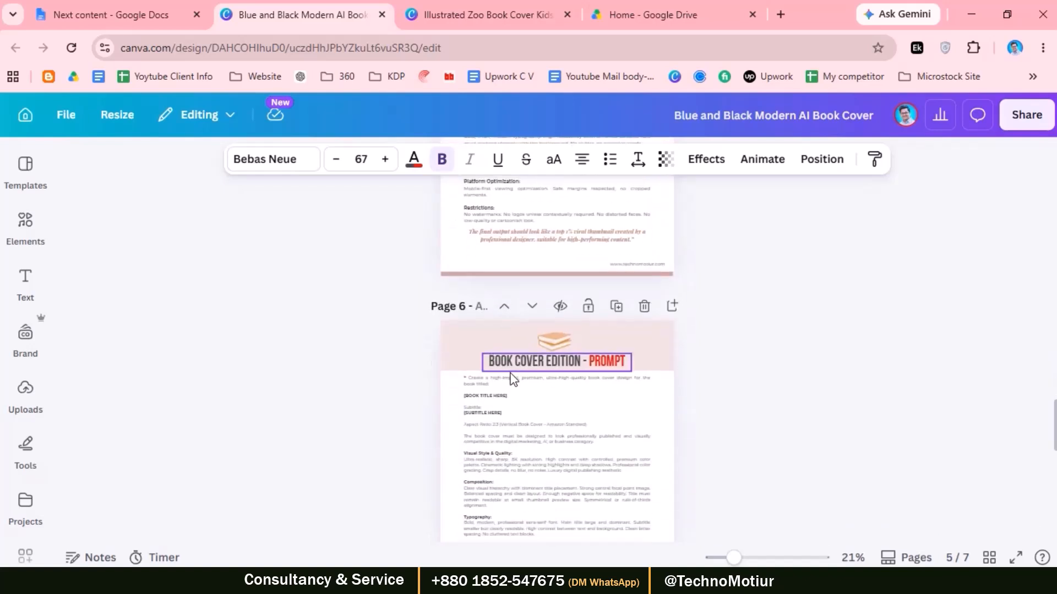
click(740, 370)
scroll(740, 370, down, 2)
scroll(517, 292, down, 2)
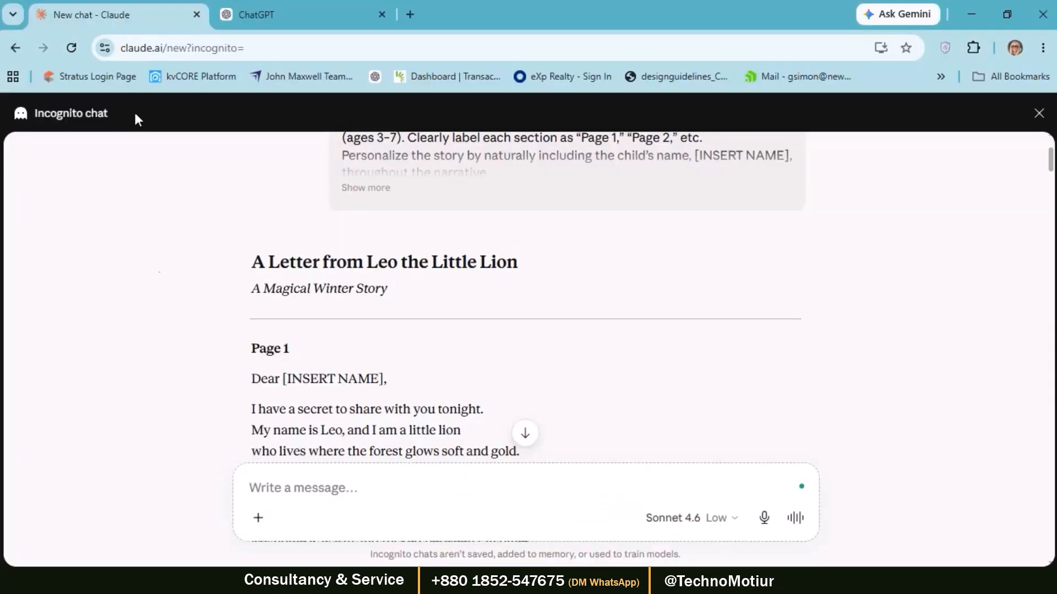
- Start a message in the Claude lion chat with "this is one of my prompt to create book cover," and paste the book cover prompt in quotes
click(524, 434)
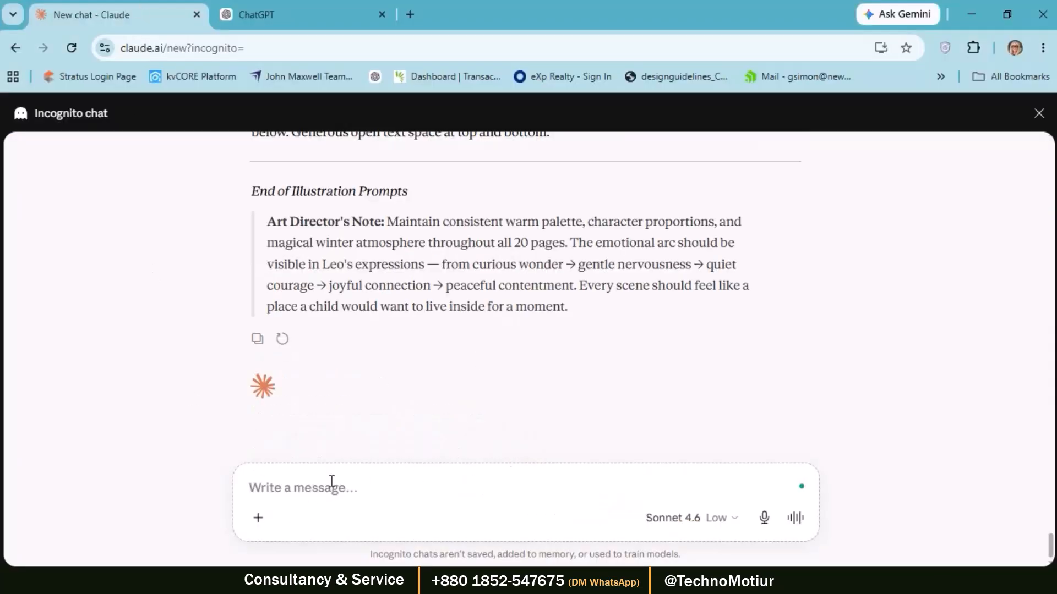
click(331, 482)
text(th)
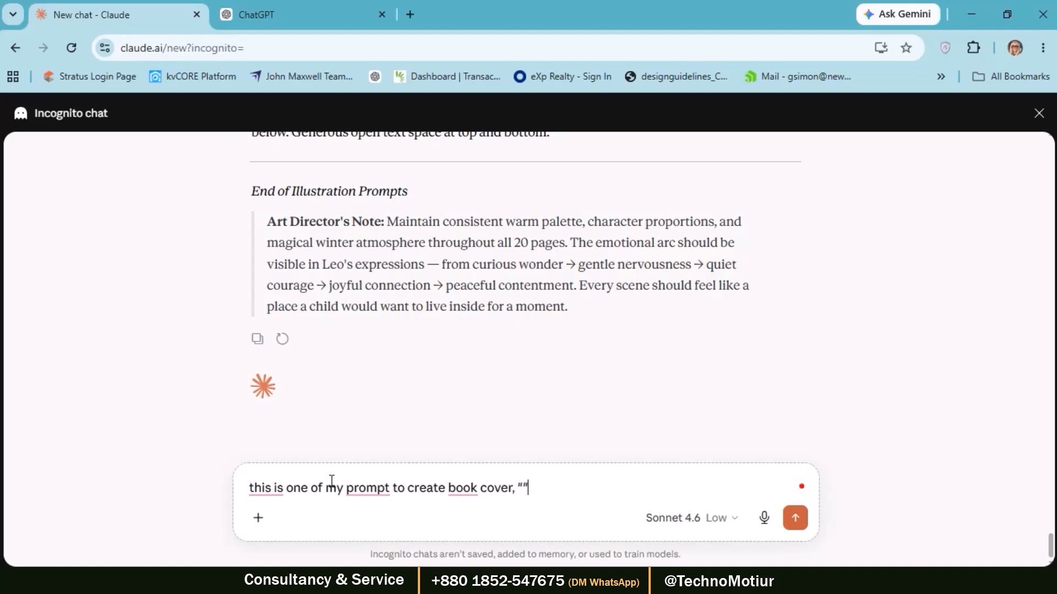
key(ctrl+v)
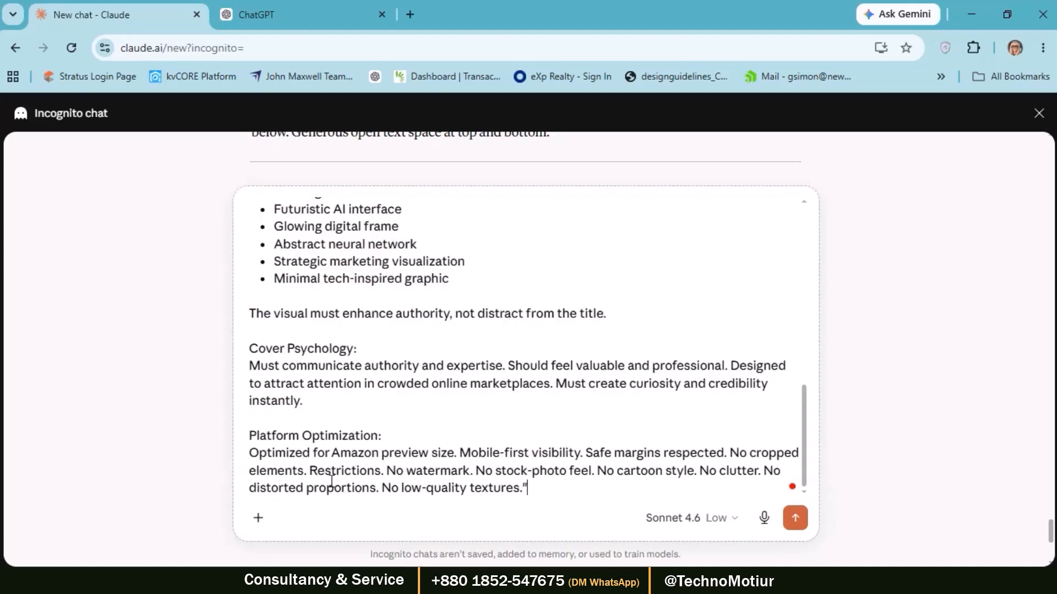
- Add "customise this prompt based on my info and this niche, give me modified prompt" below the pasted prompt and send the message
key(shift+Return)
key(shift+Return)
key(shift+Return)
text(customise this)
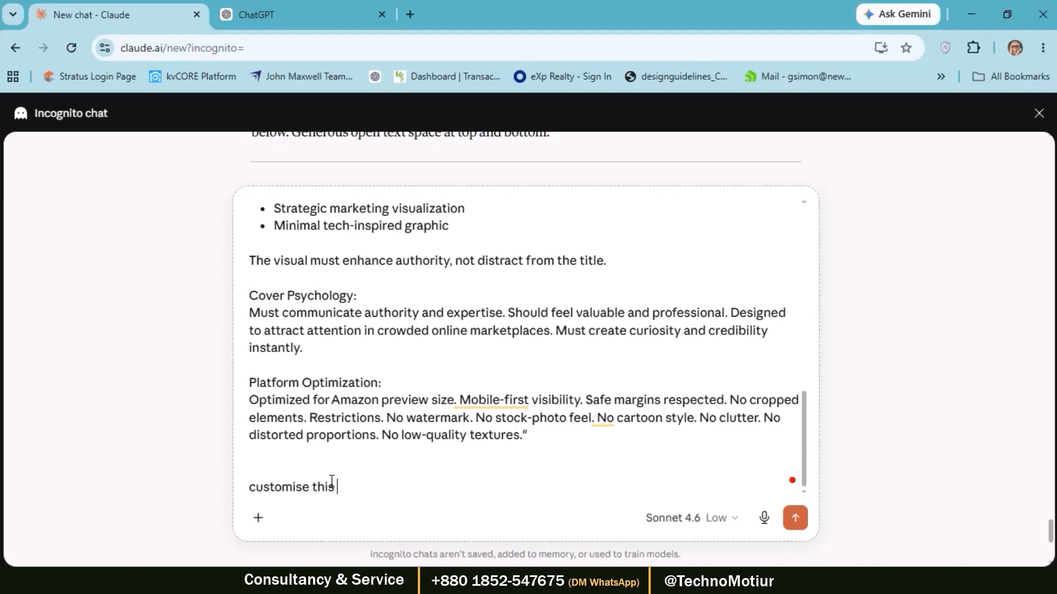
text( prompt based on your info and)
double_click(465, 494)
text(my)
click(525, 482)
text(nice)
key(BackSpace)
key(BackSpace)
key(BackSpace)
key(BackSpace)
text(this niche)
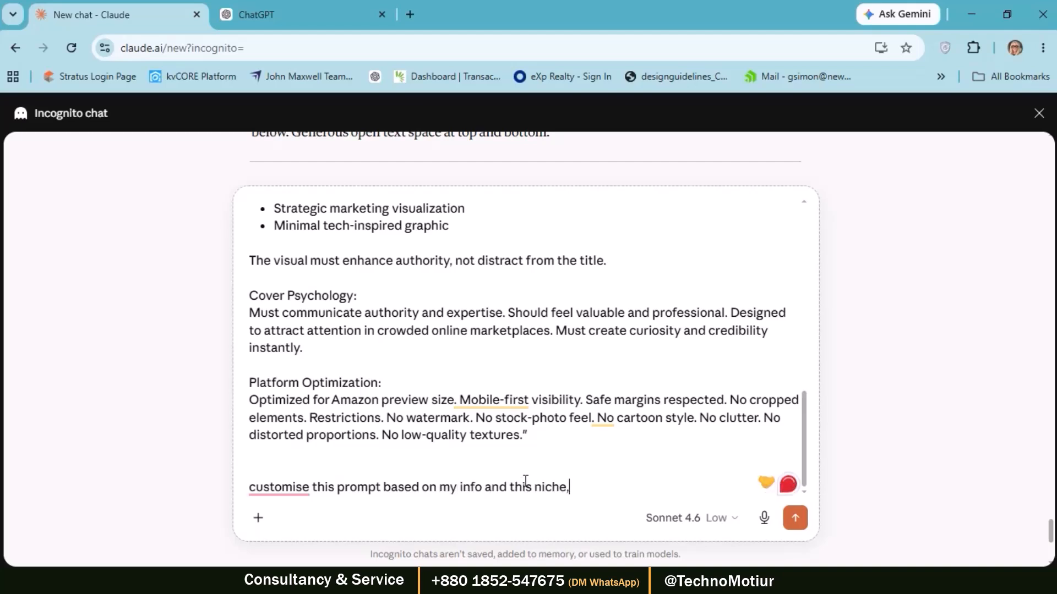
text(, give me modified prompt)
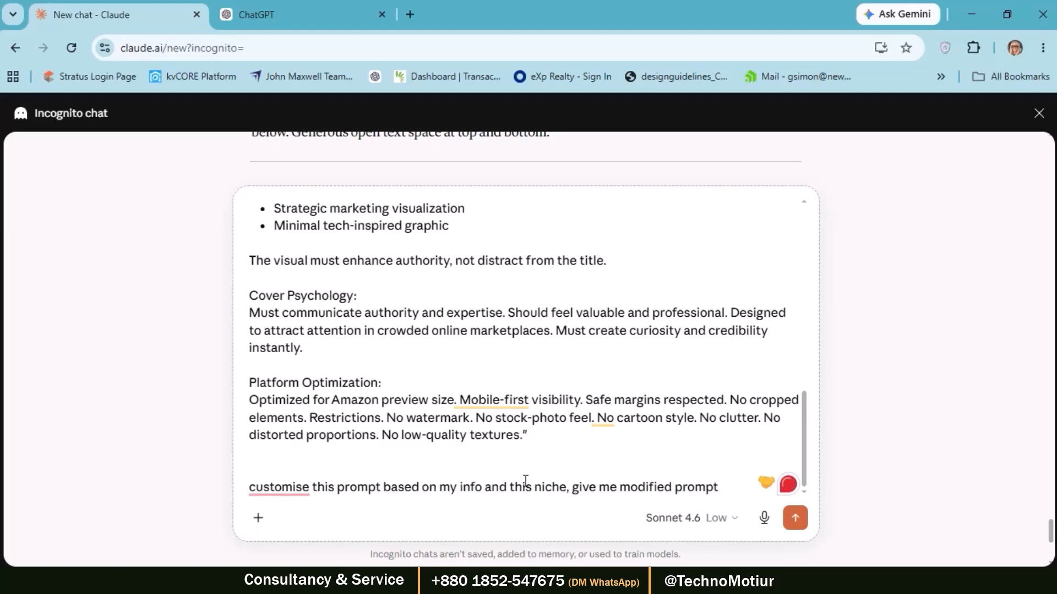
key(Return)
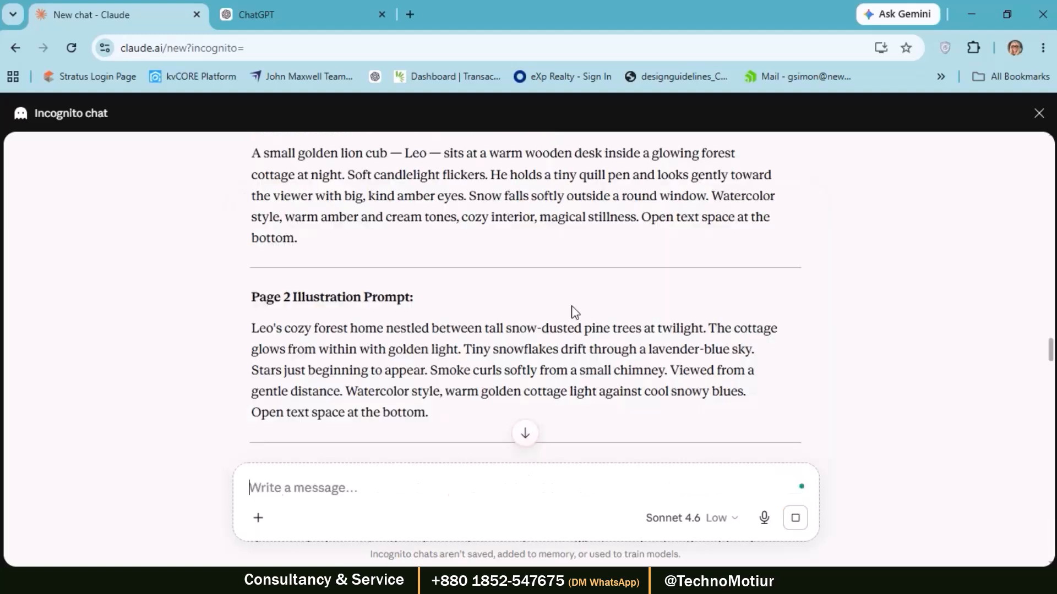
- Review the sent cover request and read Claude's customised book cover prompt for Leo the Little Lion
scroll(572, 309, down, 4)
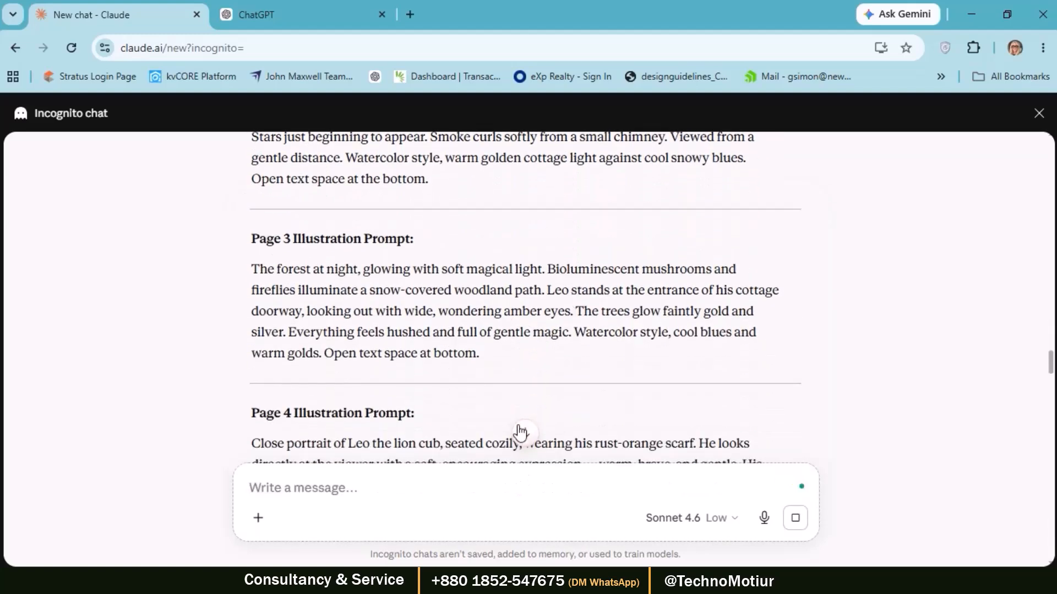
click(524, 430)
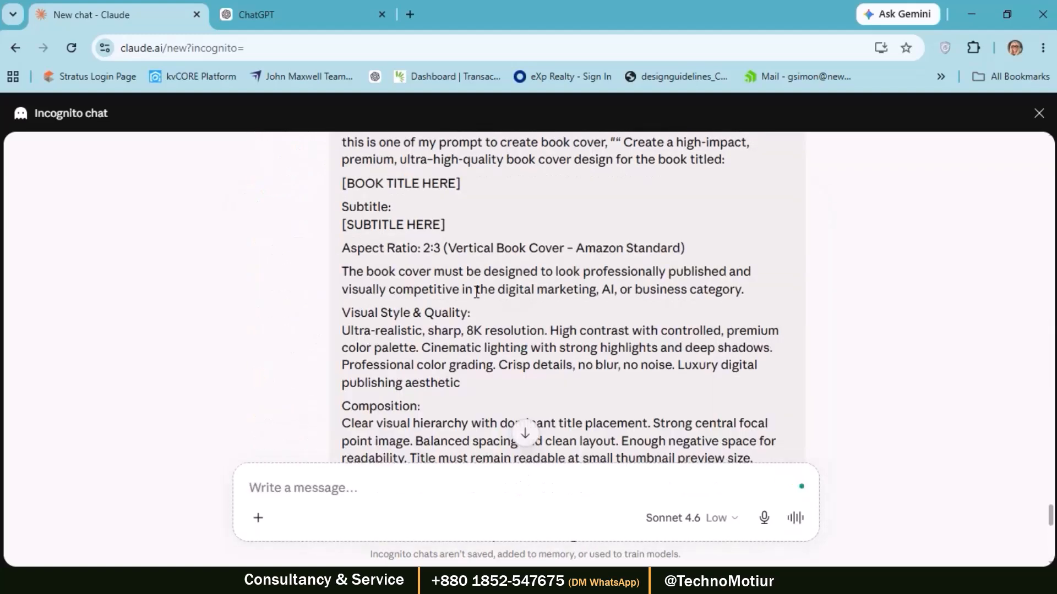
scroll(477, 293, up, 4)
scroll(479, 295, down, 1)
scroll(480, 296, down, 8)
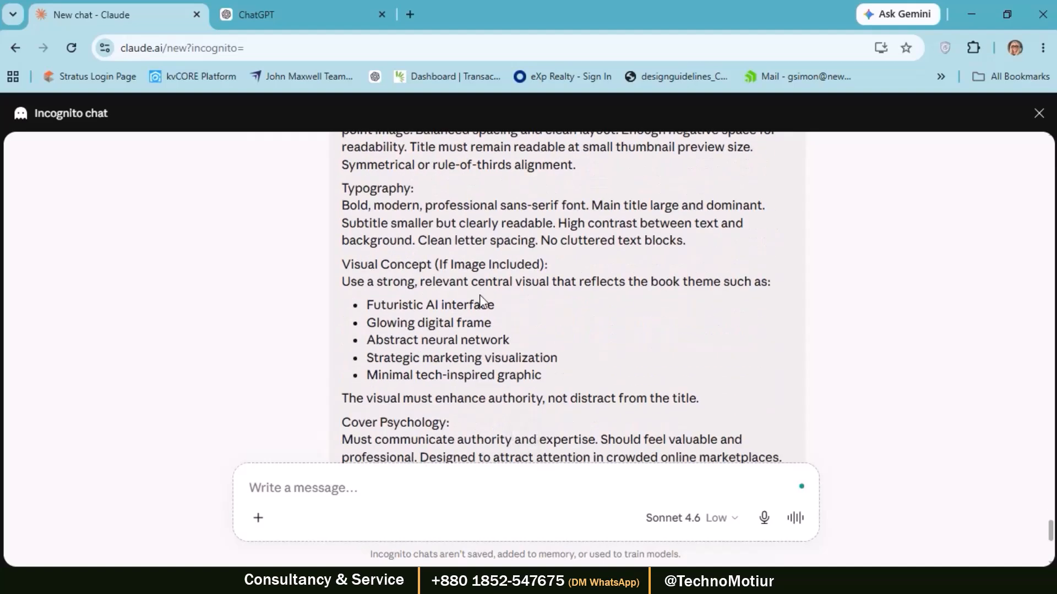
scroll(481, 296, down, 6)
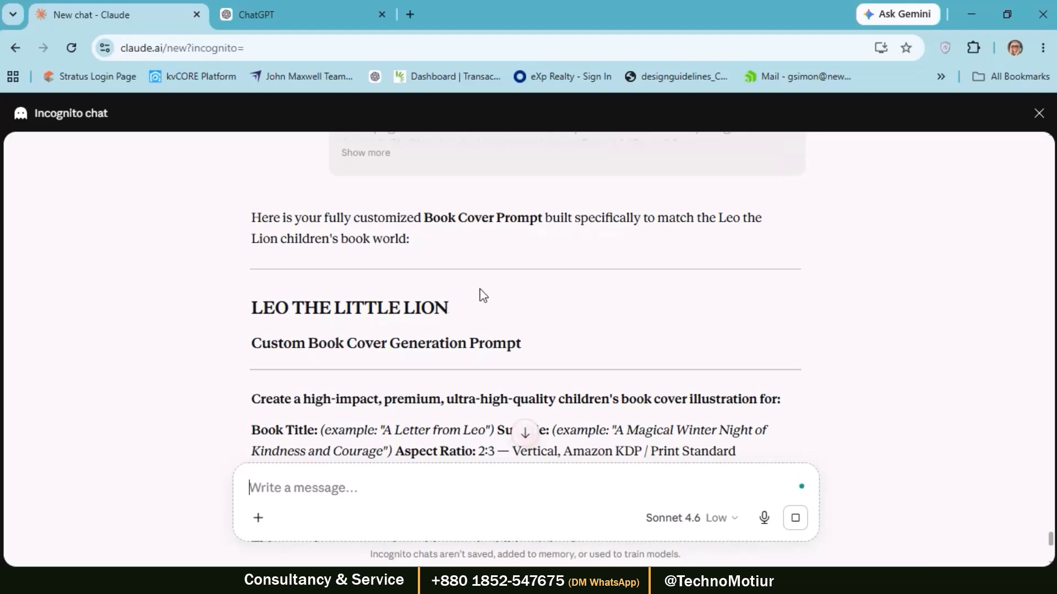
scroll(483, 295, down, 10)
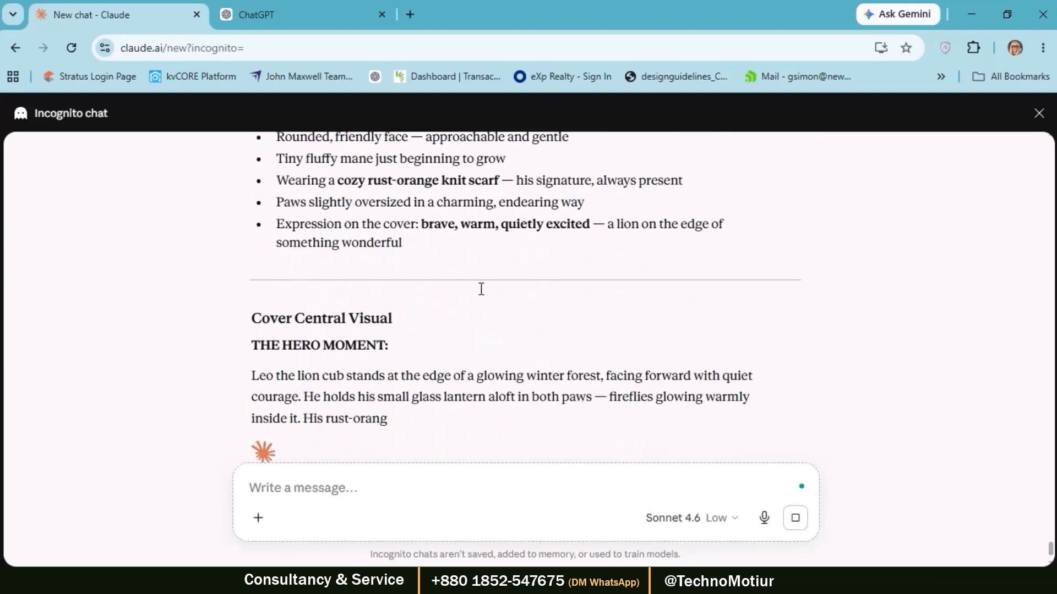
scroll(481, 289, down, 2)
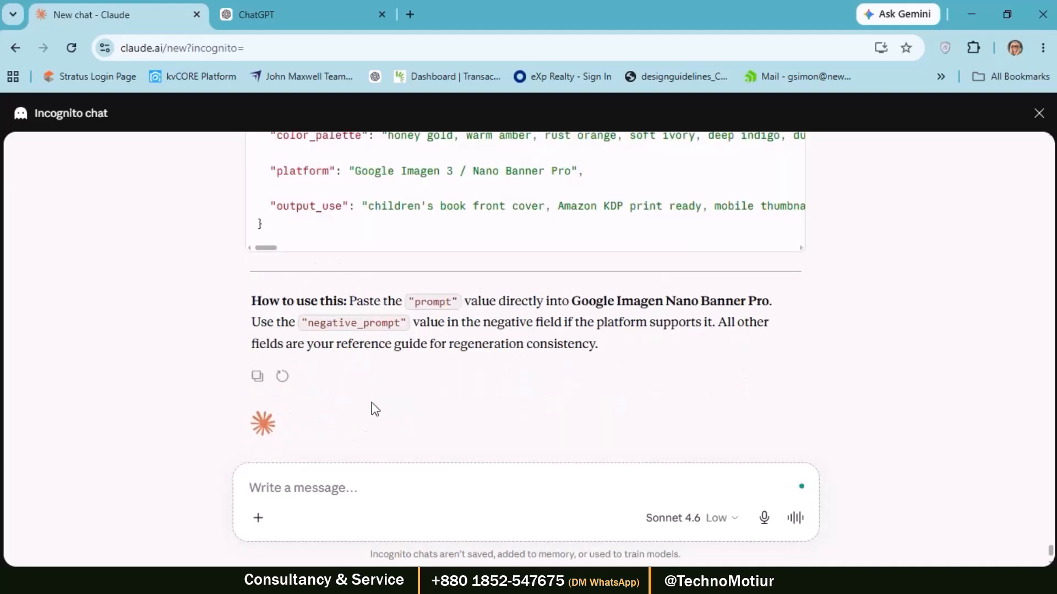
- Copy Claude's JSON book cover prompt and paste it into the Google Flow project's prompt field
scroll(605, 402, up, 4)
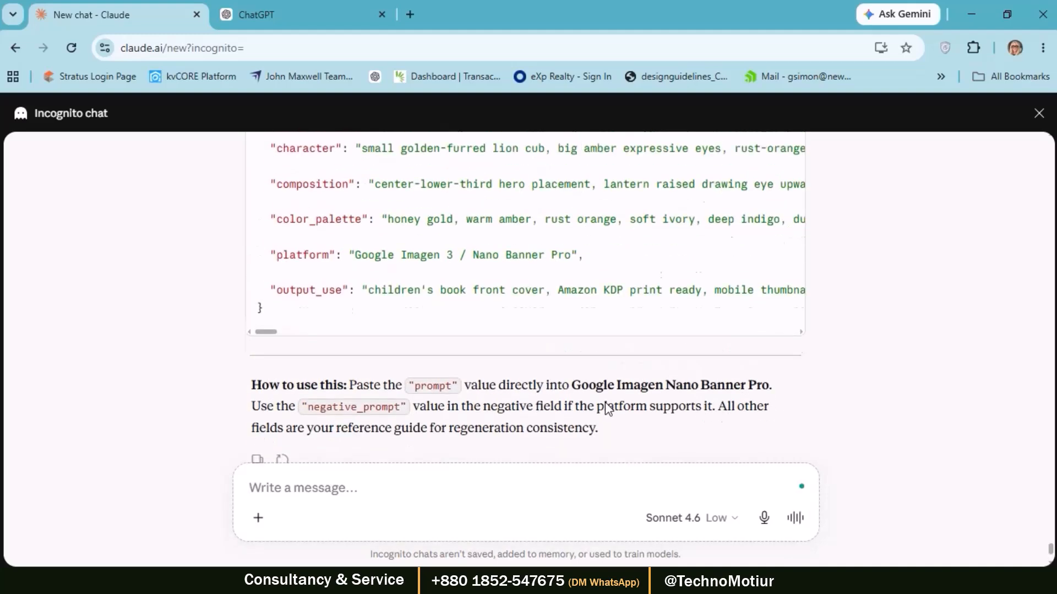
scroll(605, 404, up, 4)
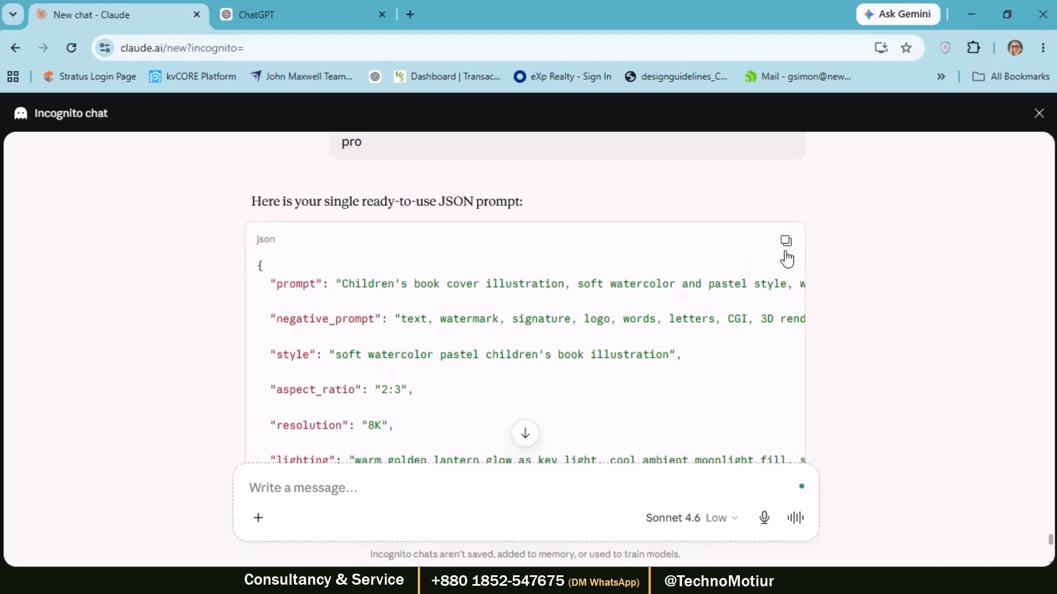
click(635, 580)
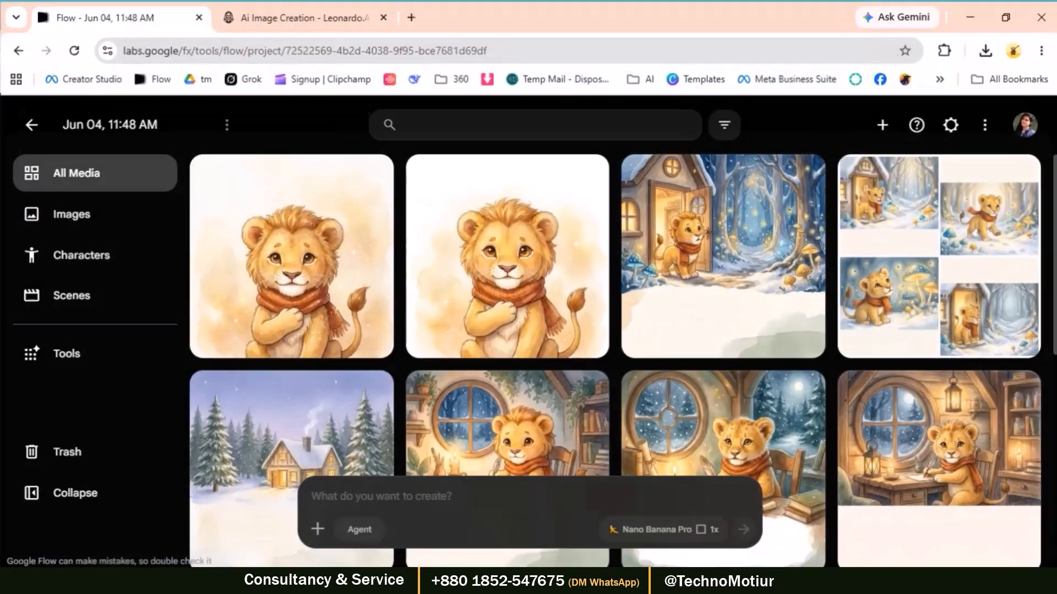
click(707, 530)
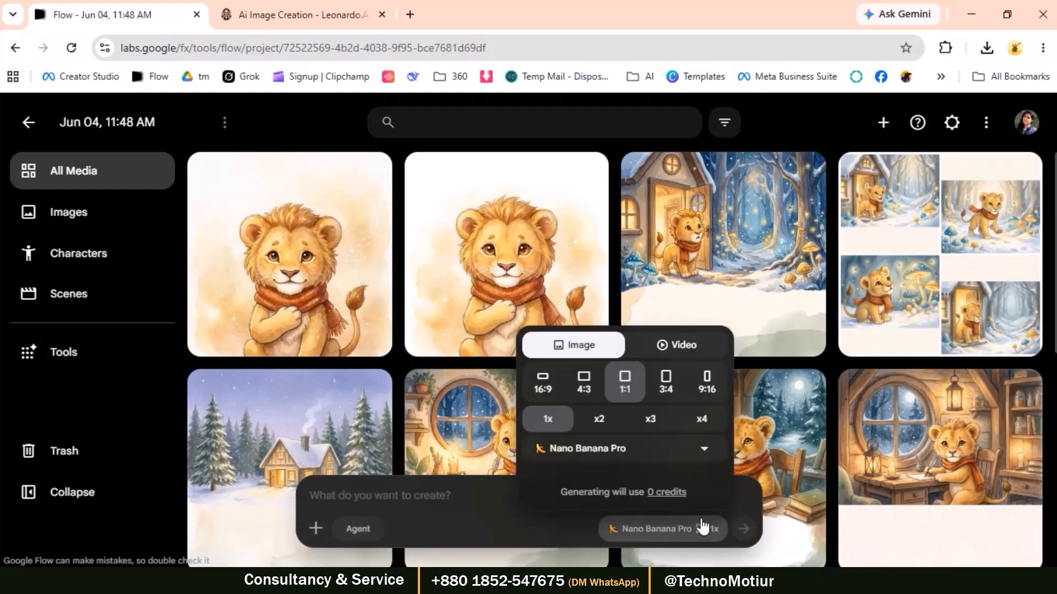
click(368, 498)
right_click(369, 500)
click(427, 321)
- Set the output count to x4 with Nano Banana Pro at 1:1 and generate the cover images
click(692, 533)
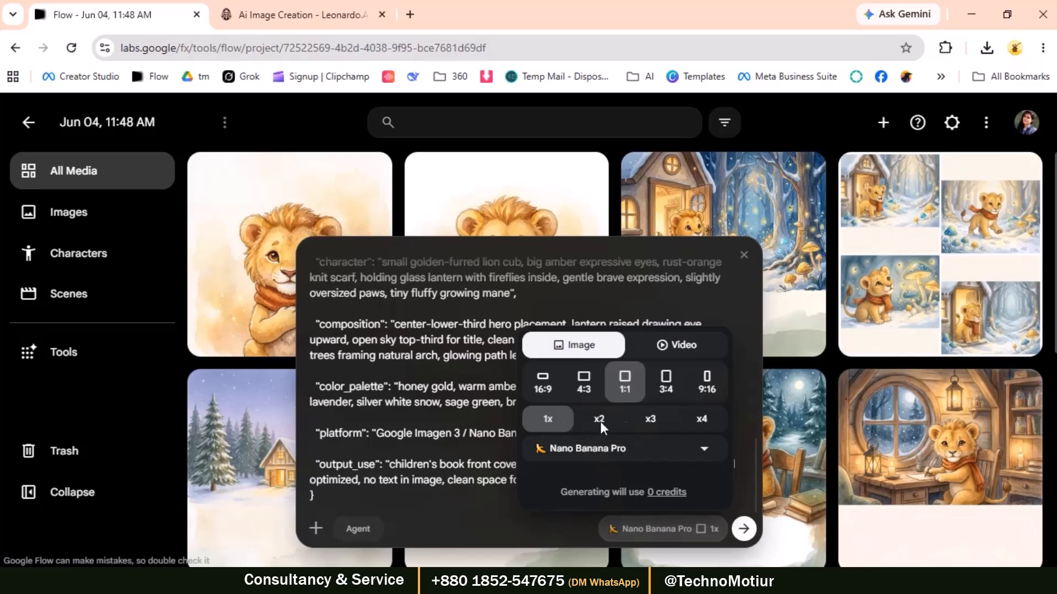
click(706, 423)
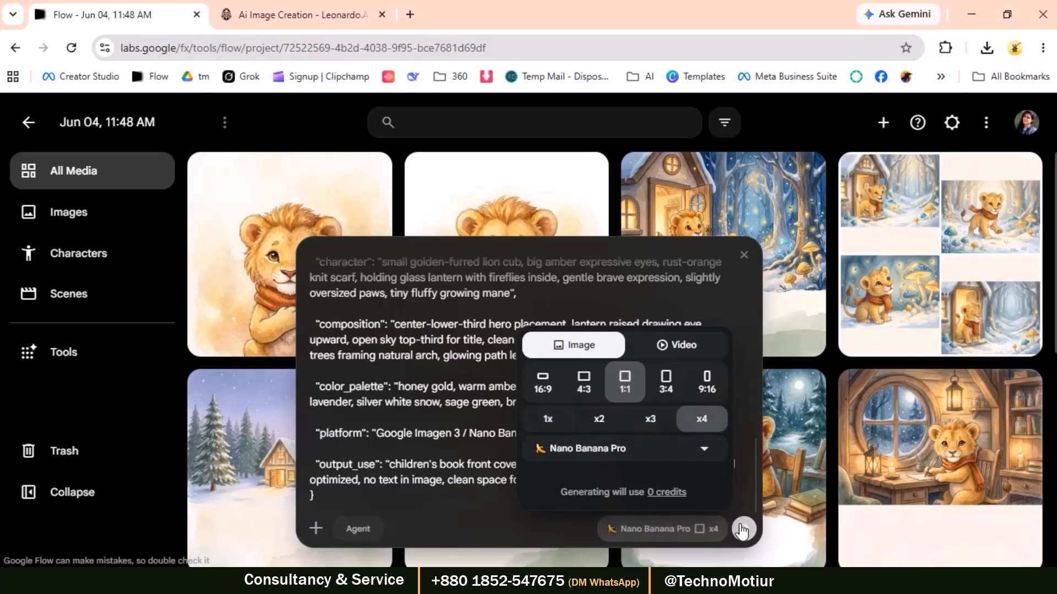
click(743, 529)
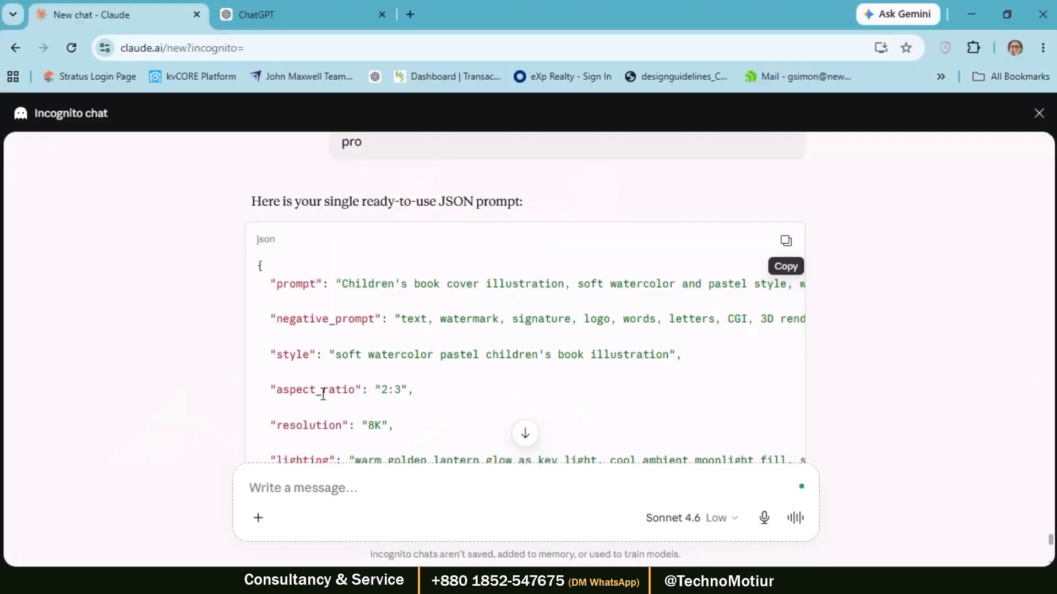
- Send Claude the message "text are missing on the image, give me details prompt with better text typhography"
scroll(325, 395, down, 10)
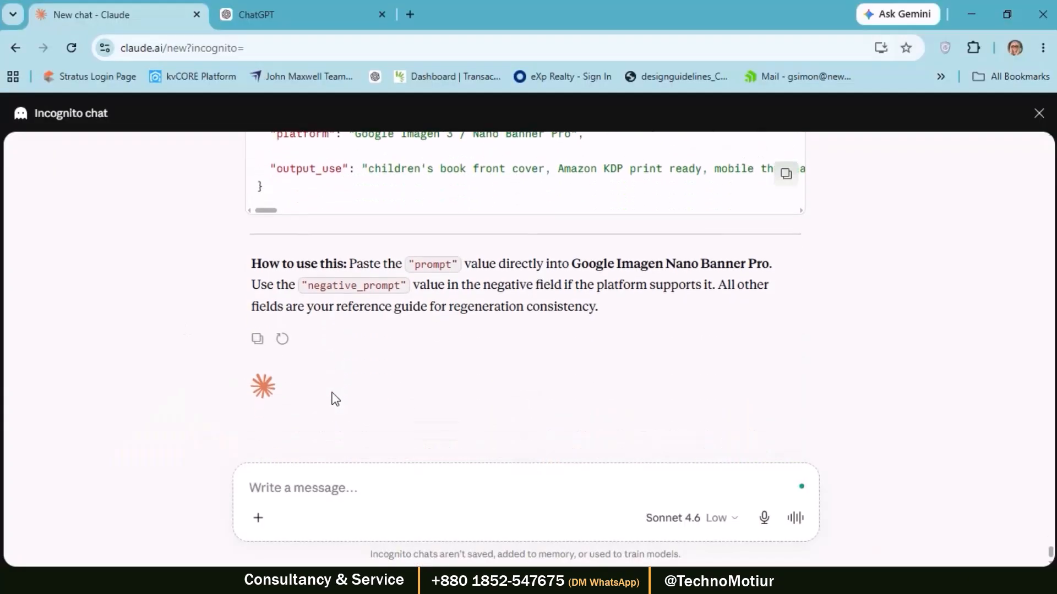
click(323, 482)
text(text are missing on the image, give me)
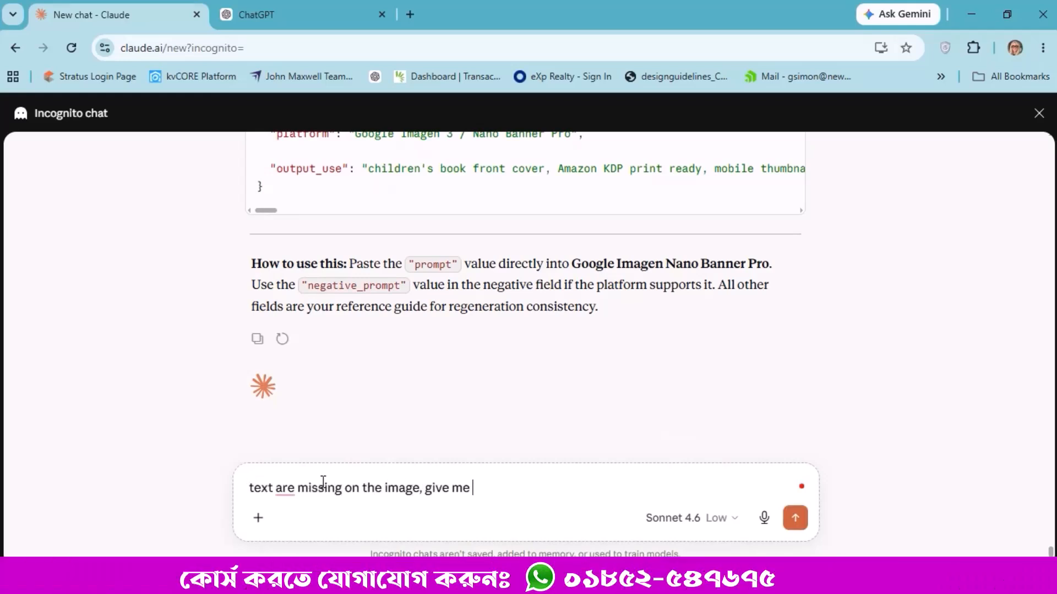
text( details prompt better text ty)
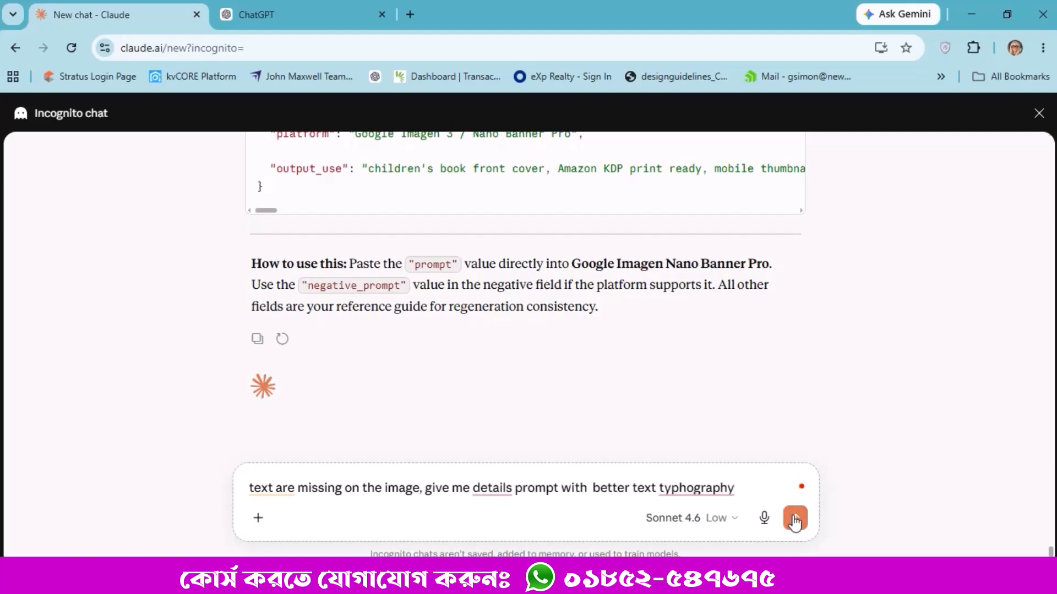
click(795, 521)
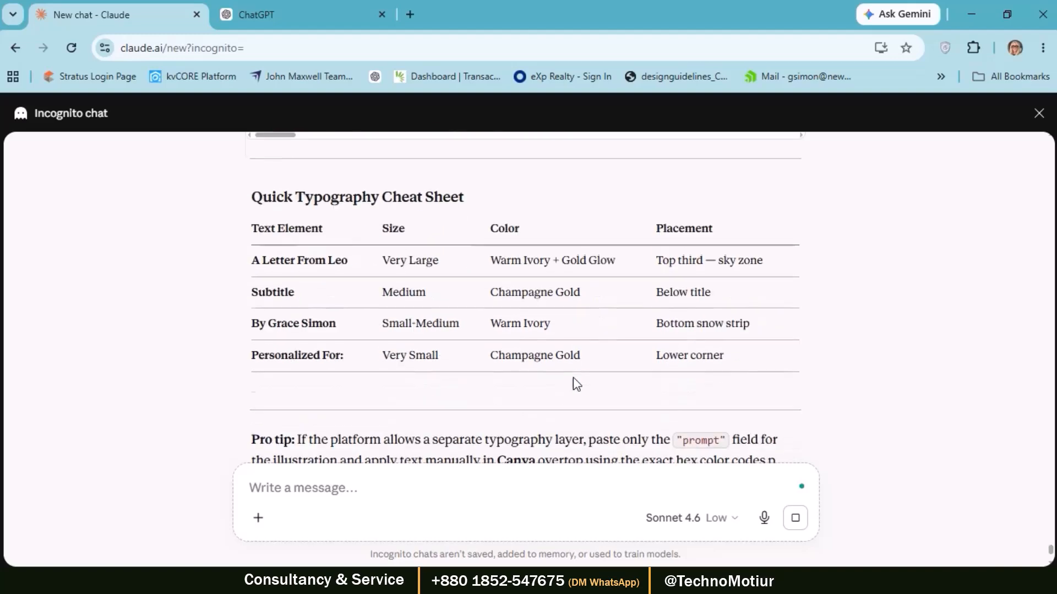
- Review Claude's typography cheat sheet and copy the revised JSON cover prompt with the title text included
scroll(573, 377, up, 1)
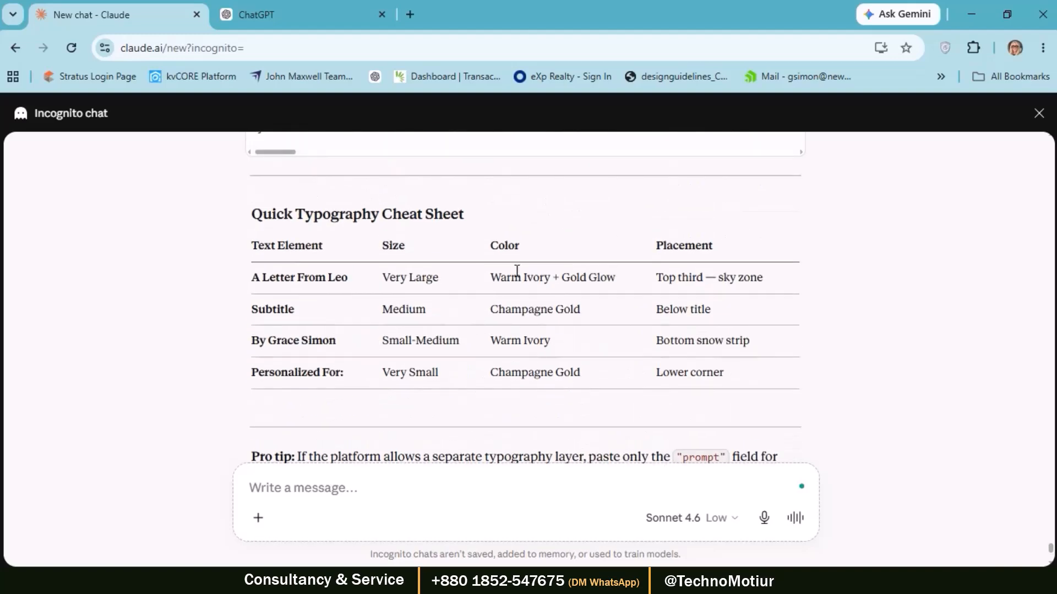
scroll(674, 398, down, 3)
scroll(673, 397, up, 15)
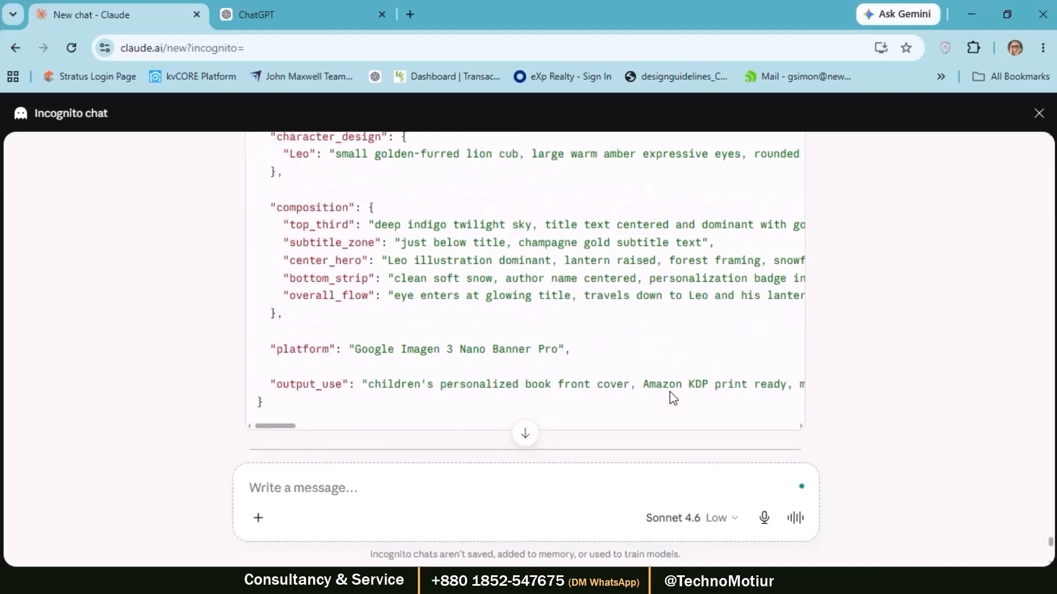
scroll(673, 398, up, 6)
click(786, 173)
- Switch to Google Flow, paste the revised cover prompt and generate four cover images
key(alt+Tab)
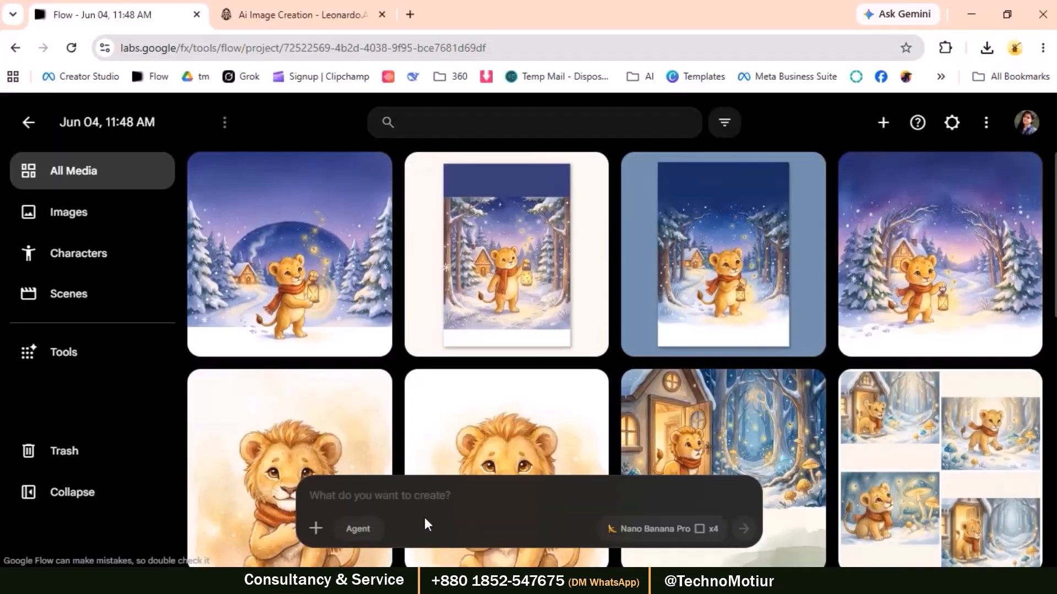
right_click(408, 491)
click(468, 313)
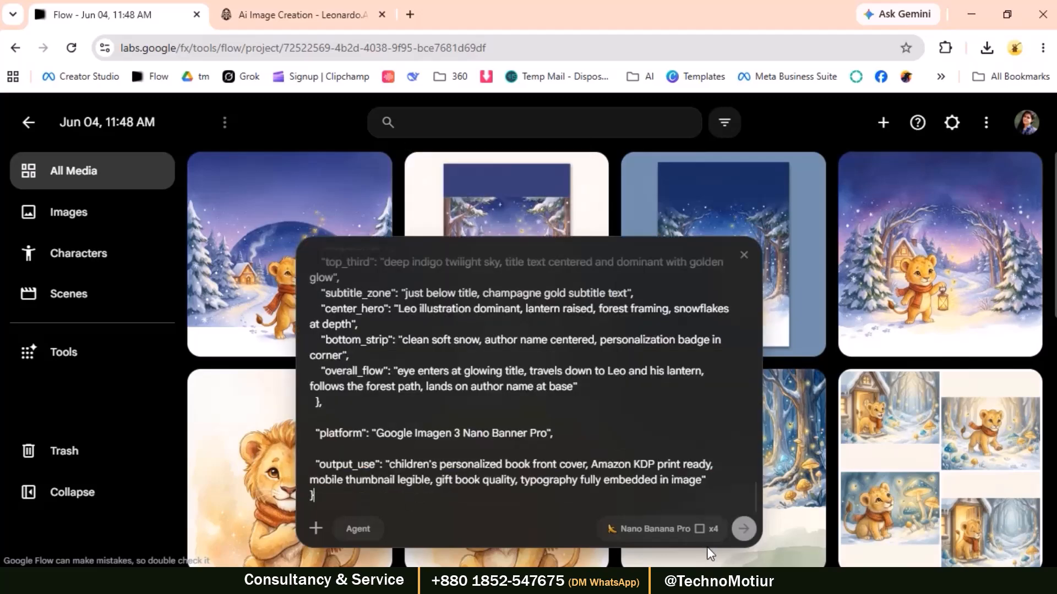
click(744, 529)
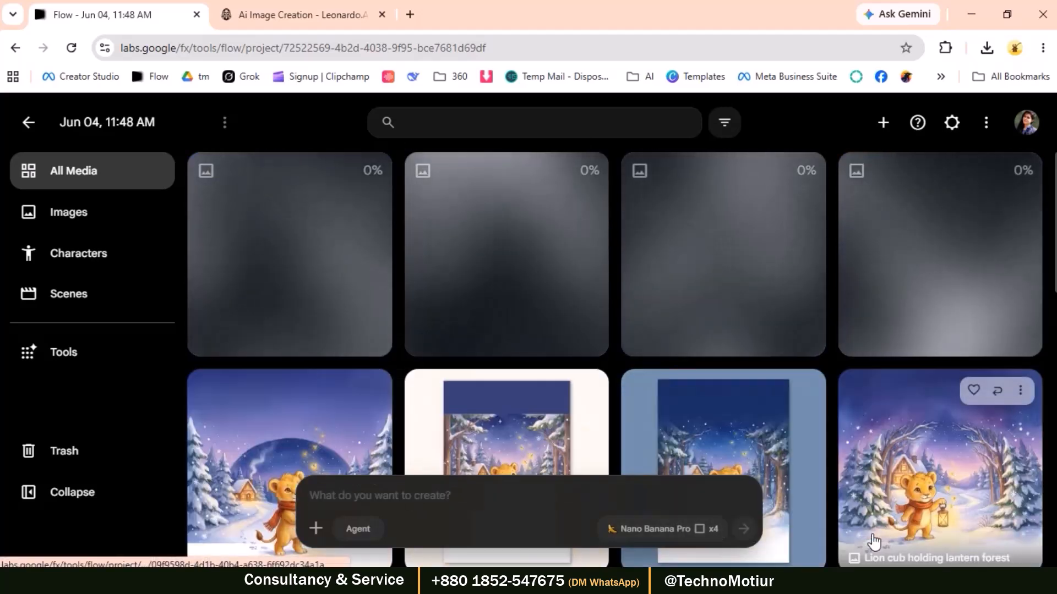
scroll(980, 394, down, 1)
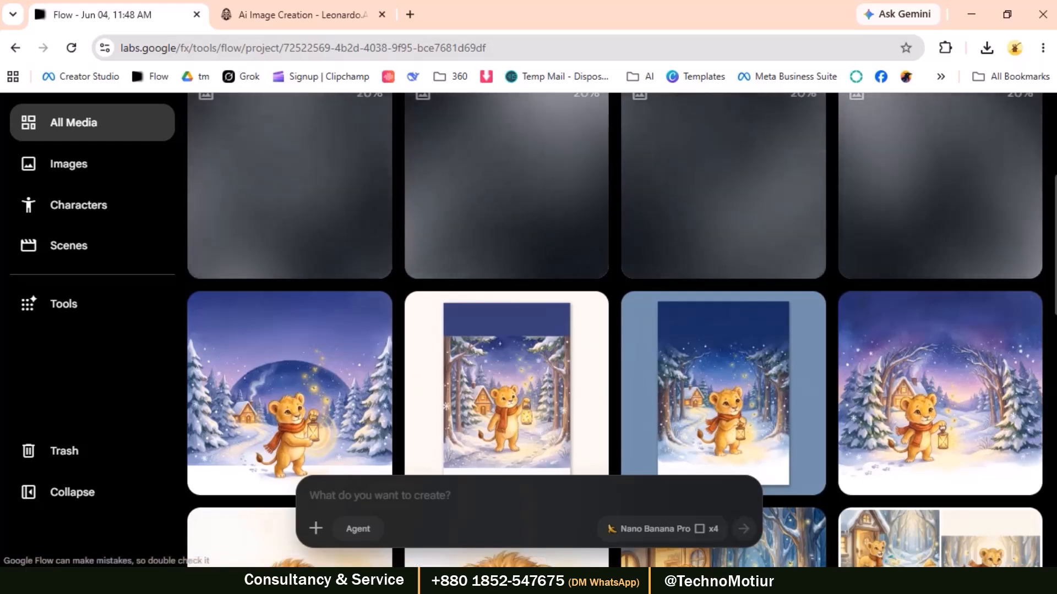
scroll(1051, 385, up, 1)
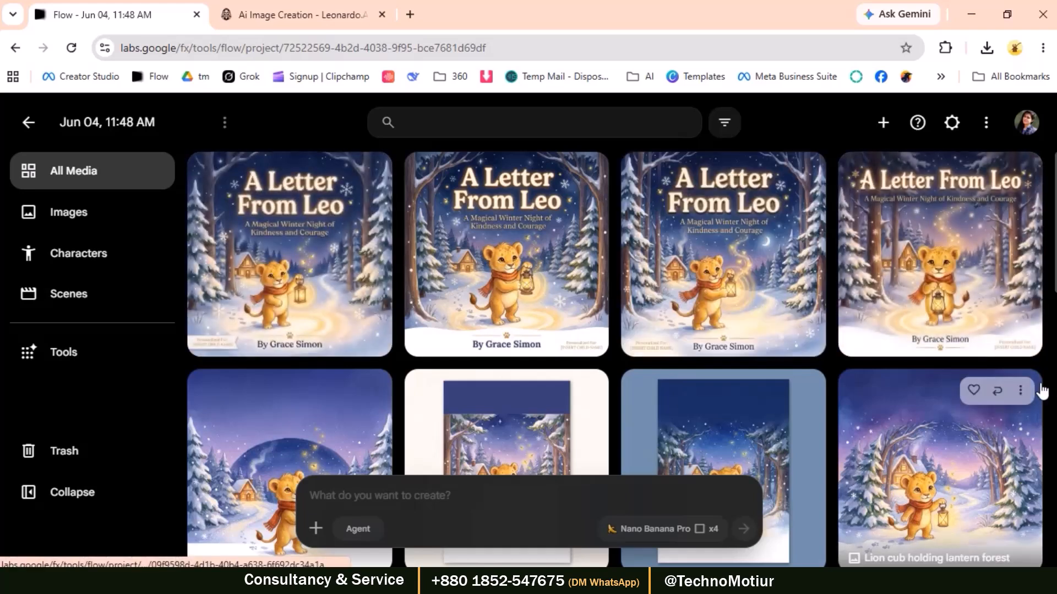
- Open the third generated "A Letter From Leo" cover and download it
click(727, 257)
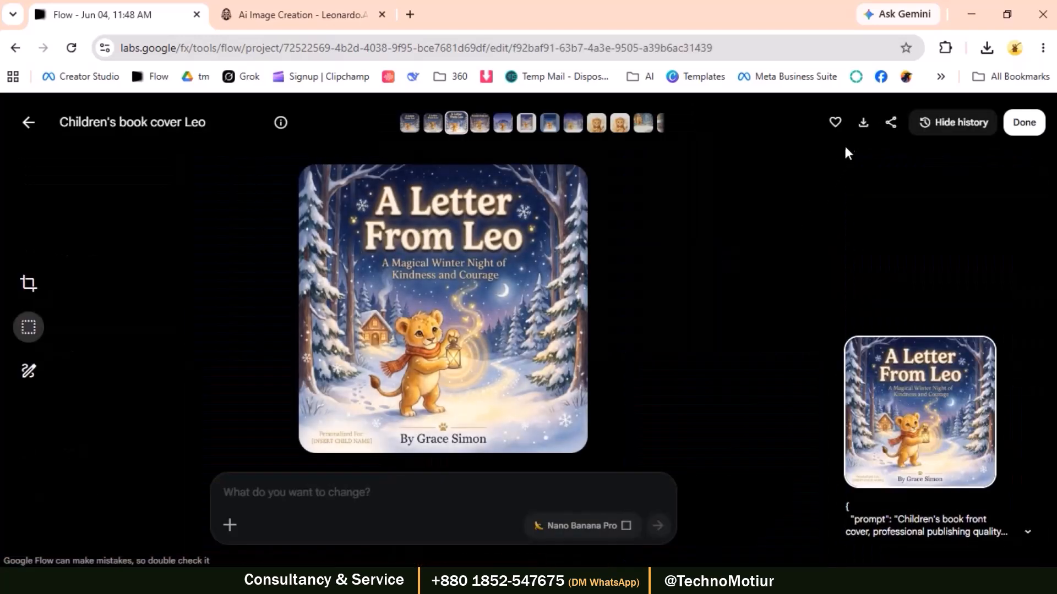
click(863, 122)
click(797, 168)
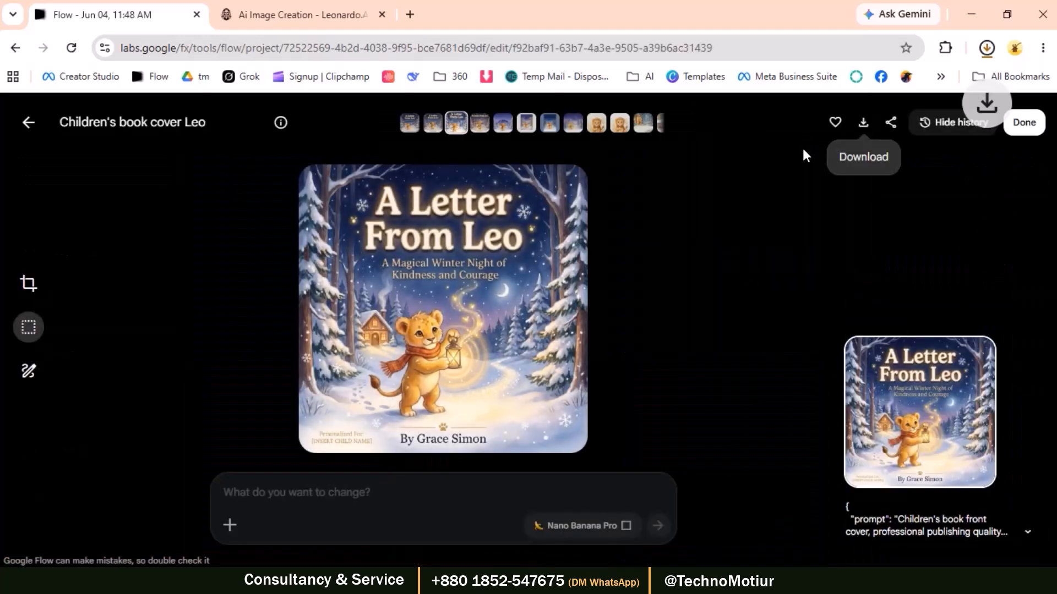
- Switch to Canva's Illustrated Zoo Book Cover Kids design and duplicate page 1
key(alt+Tab)
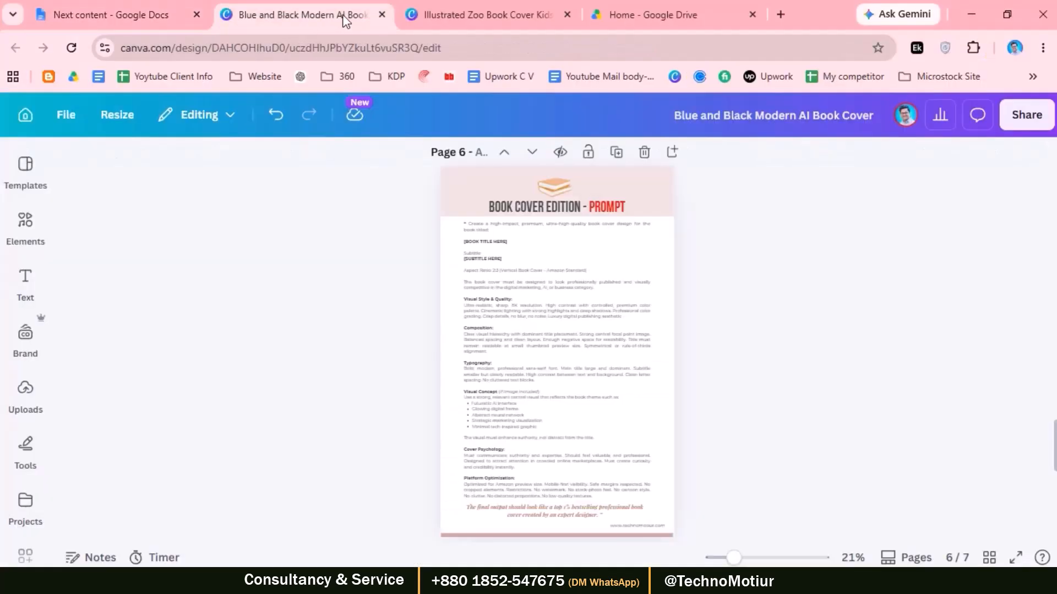
click(498, 22)
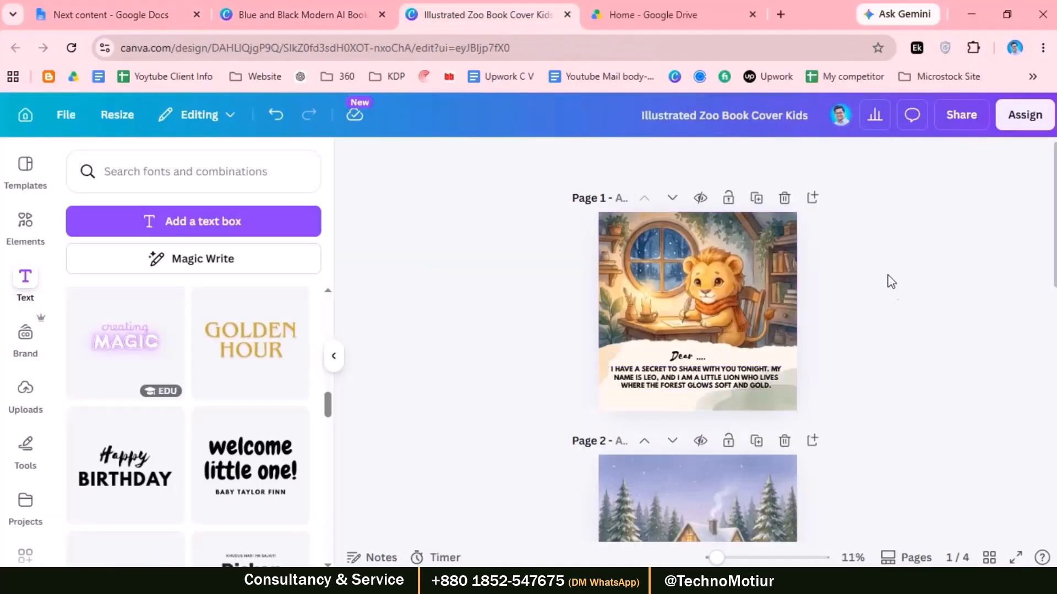
click(756, 199)
scroll(814, 318, up, 4)
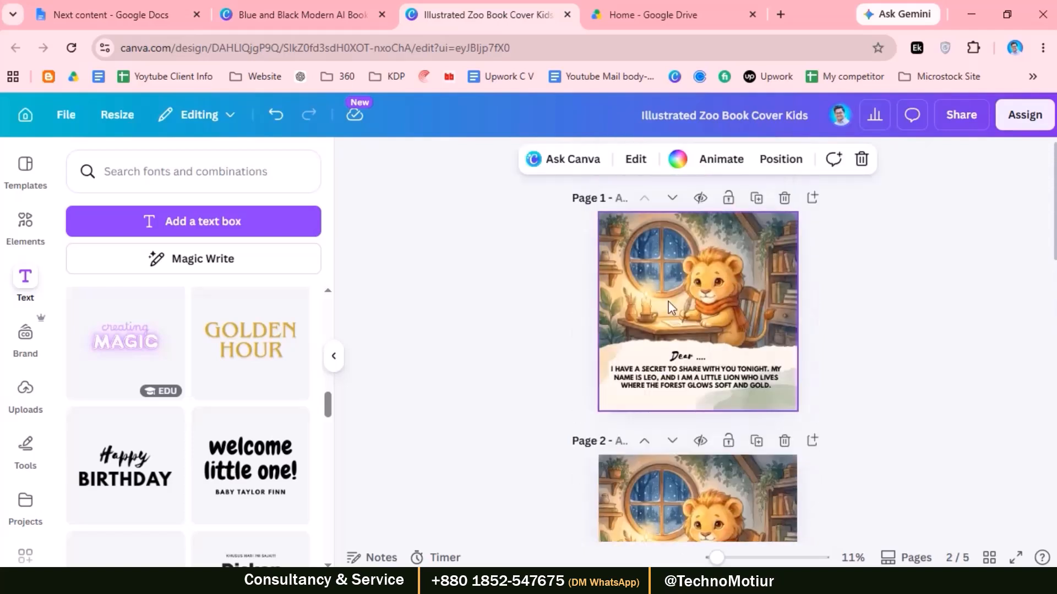
- Clear page 1 by deleting the lion illustration, the "Dear ...." heading and the story text
click(725, 288)
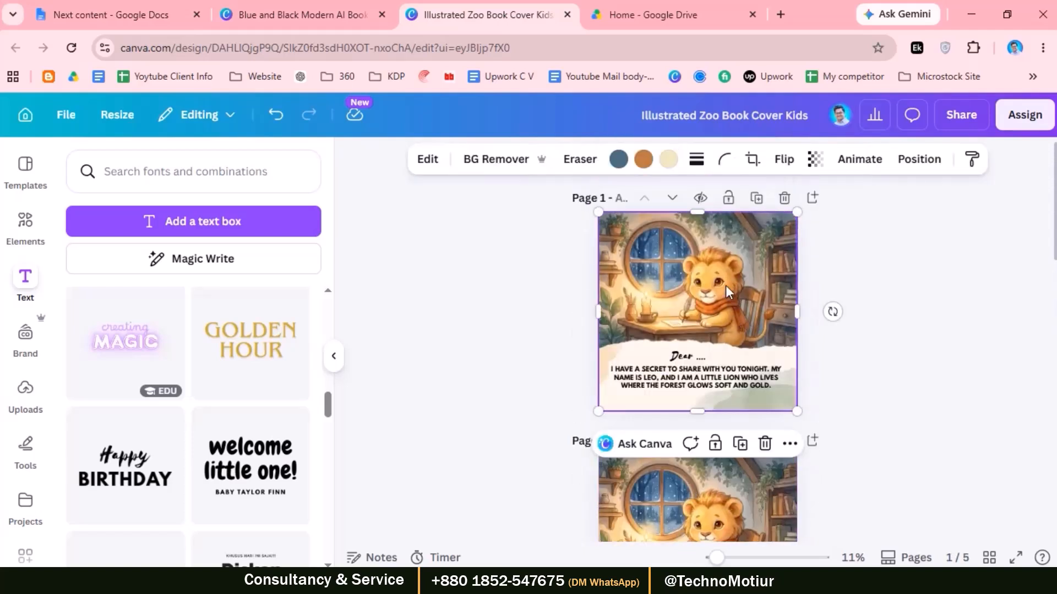
key(Delete)
click(685, 357)
key(Delete)
click(680, 379)
key(Delete)
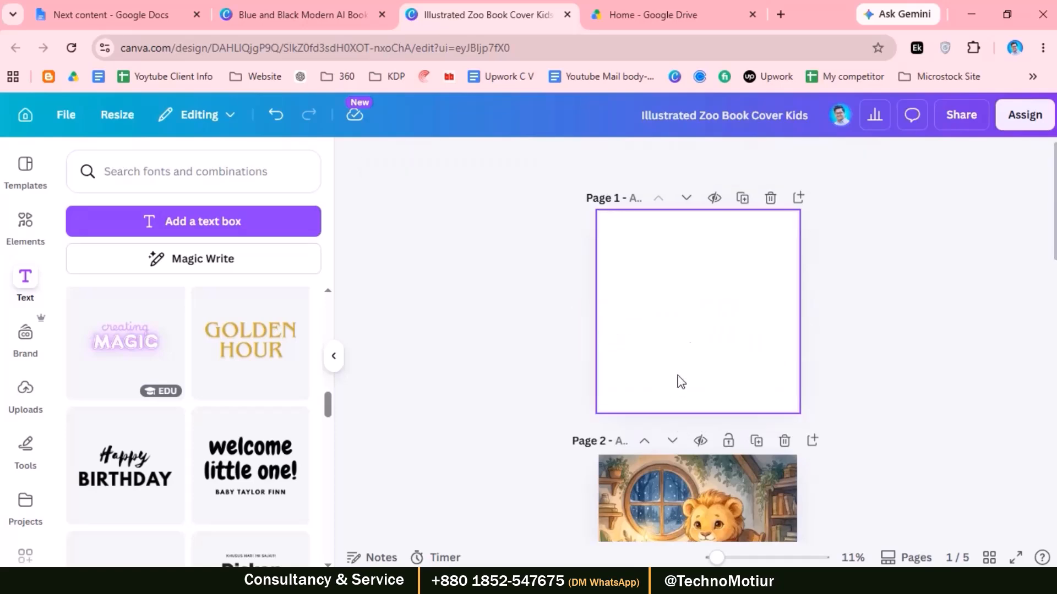
- Upload the downloaded "A Letter From Leo" cover image and place it to fill the blank page 1
click(25, 395)
click(136, 213)
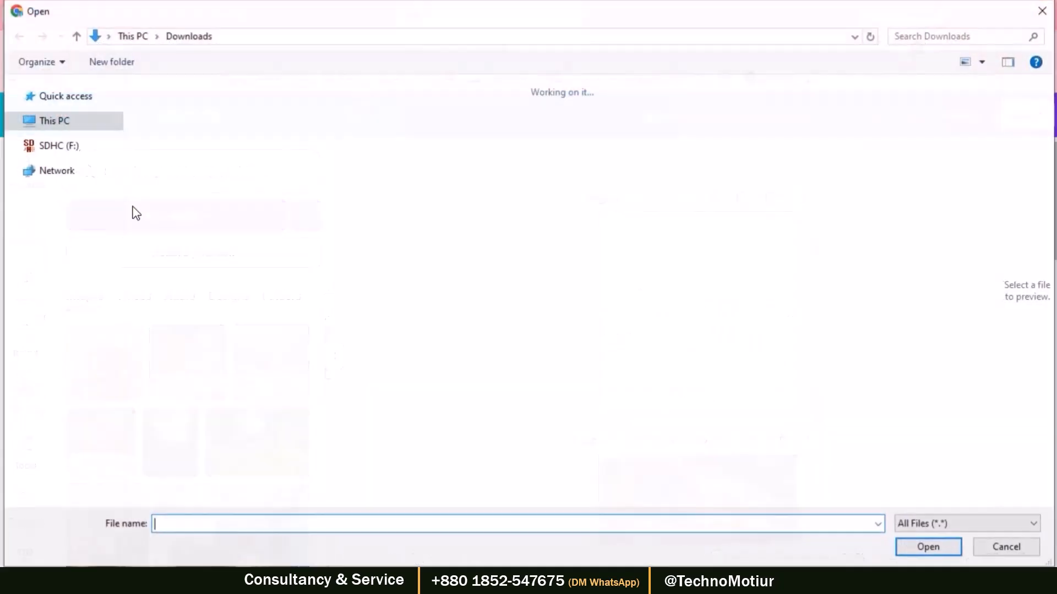
double_click(190, 140)
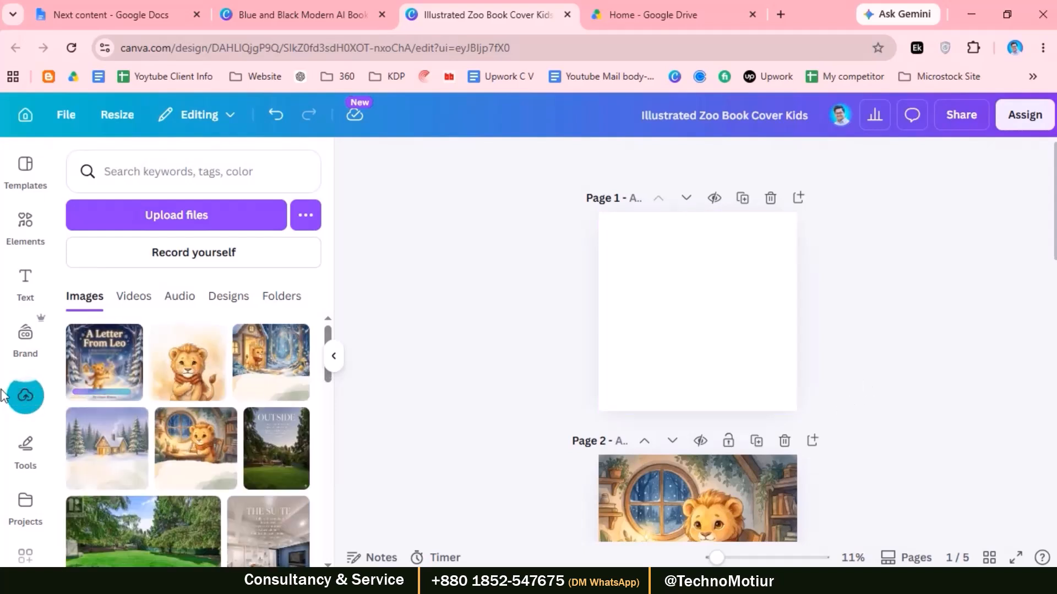
click(110, 366)
drag(721, 335, 689, 365)
drag(727, 283, 813, 229)
click(925, 281)
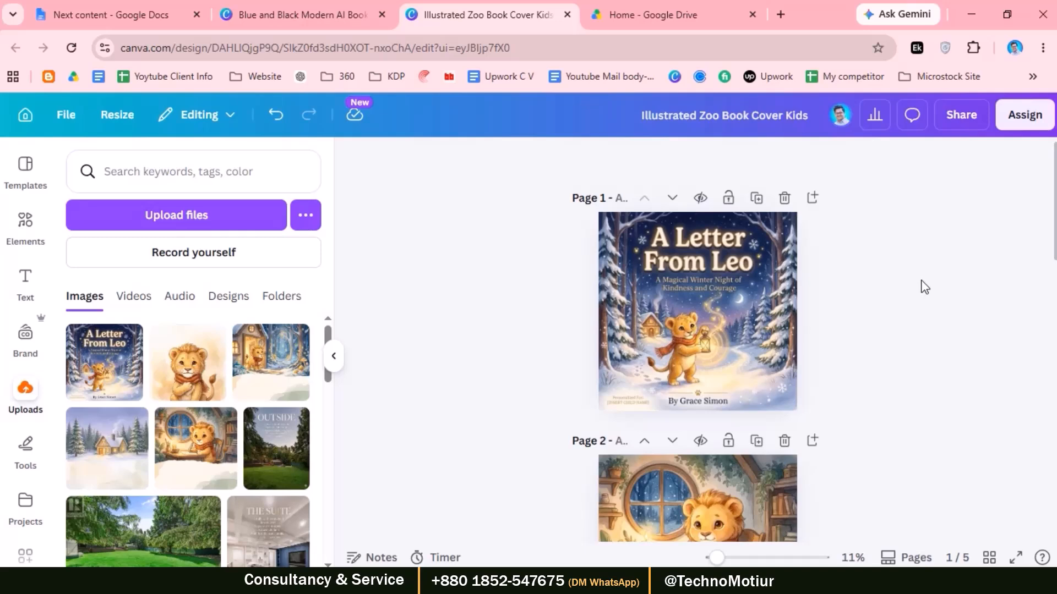
- Examine the introduction page with the author's photo in the Blue and Black Modern AI Book Cover design
click(270, 13)
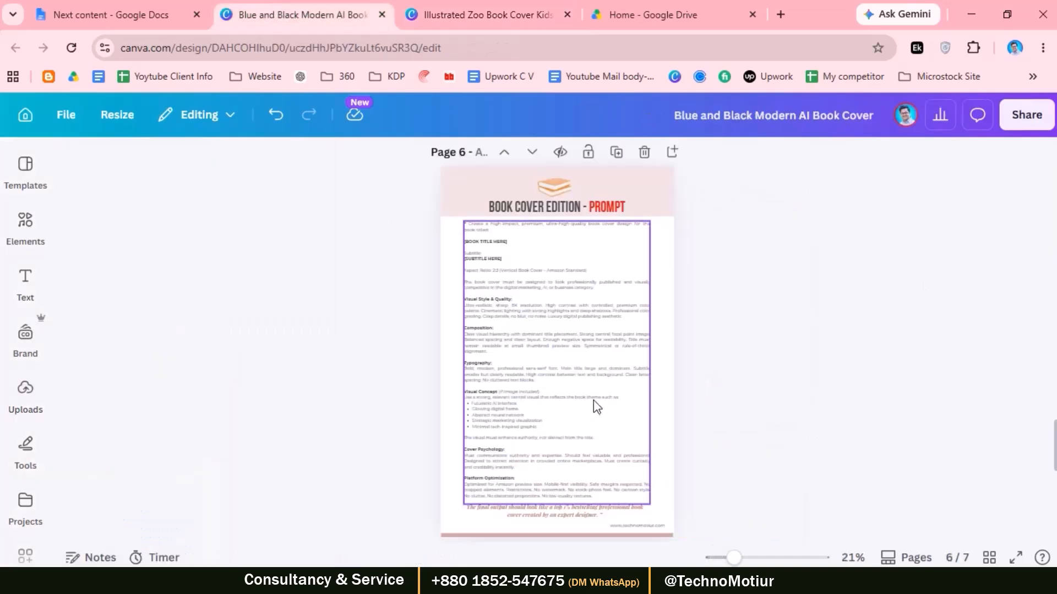
scroll(593, 402, up, 15)
scroll(593, 401, down, 2)
scroll(593, 400, up, 3)
click(583, 250)
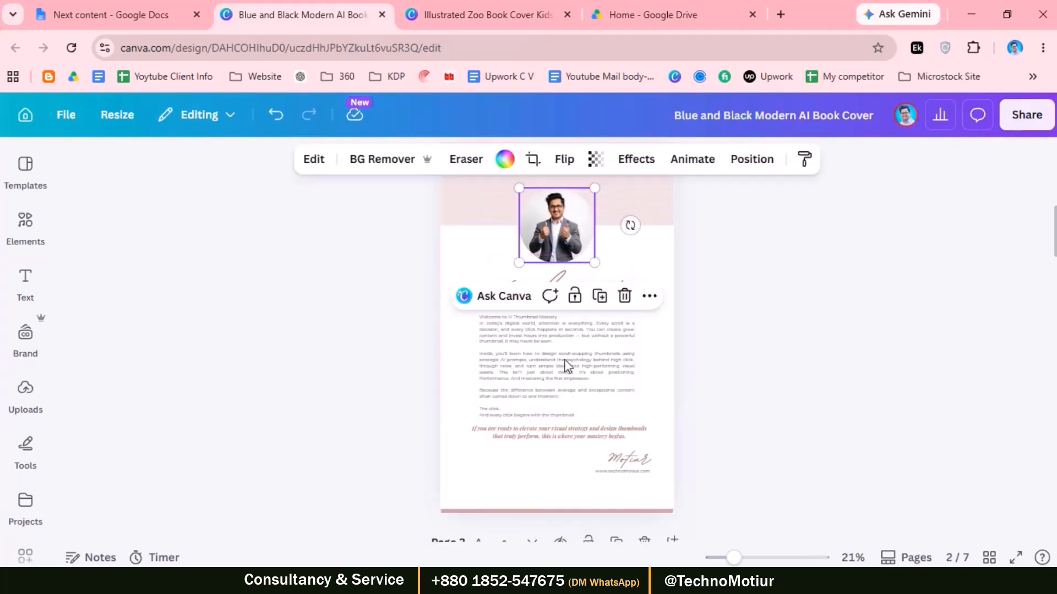
click(761, 365)
- Examine the table of contents on page 3, including its vertical title and numbered chapter labels
scroll(715, 382, down, 5)
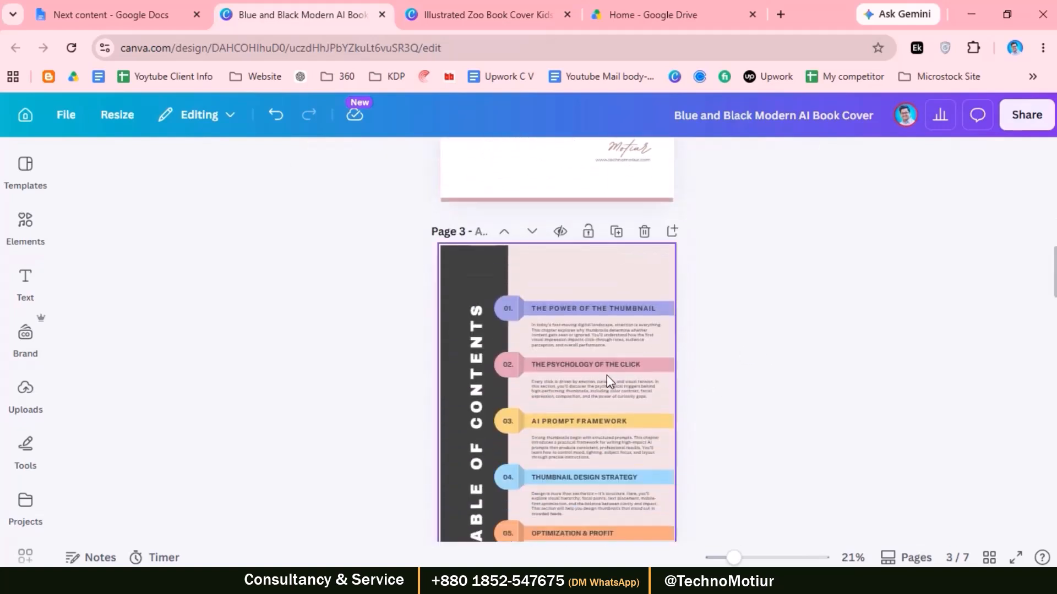
click(607, 378)
scroll(606, 380, down, 3)
scroll(715, 403, up, 3)
scroll(715, 403, up, 3)
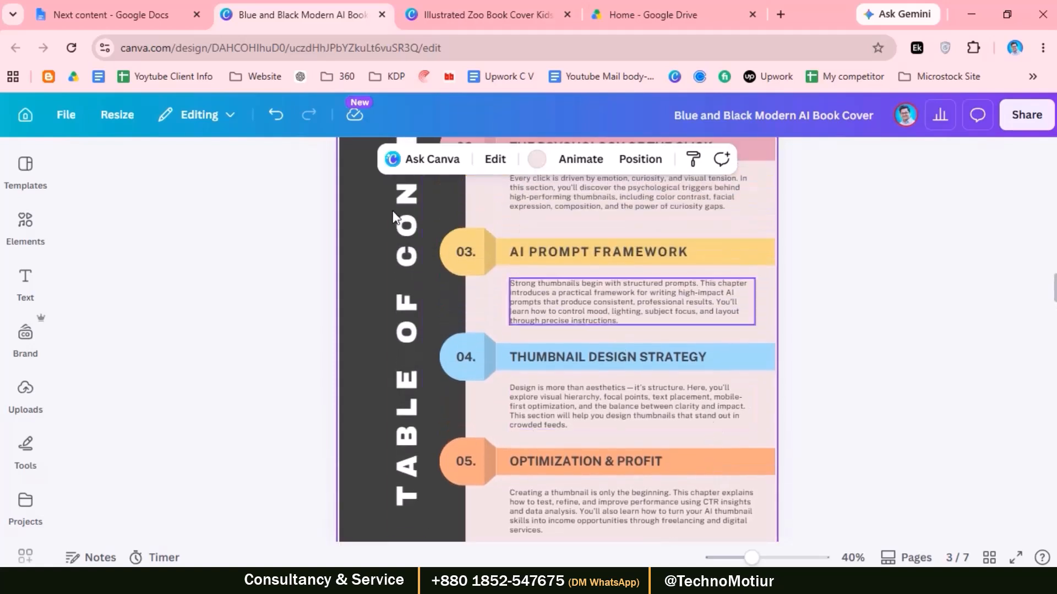
click(406, 256)
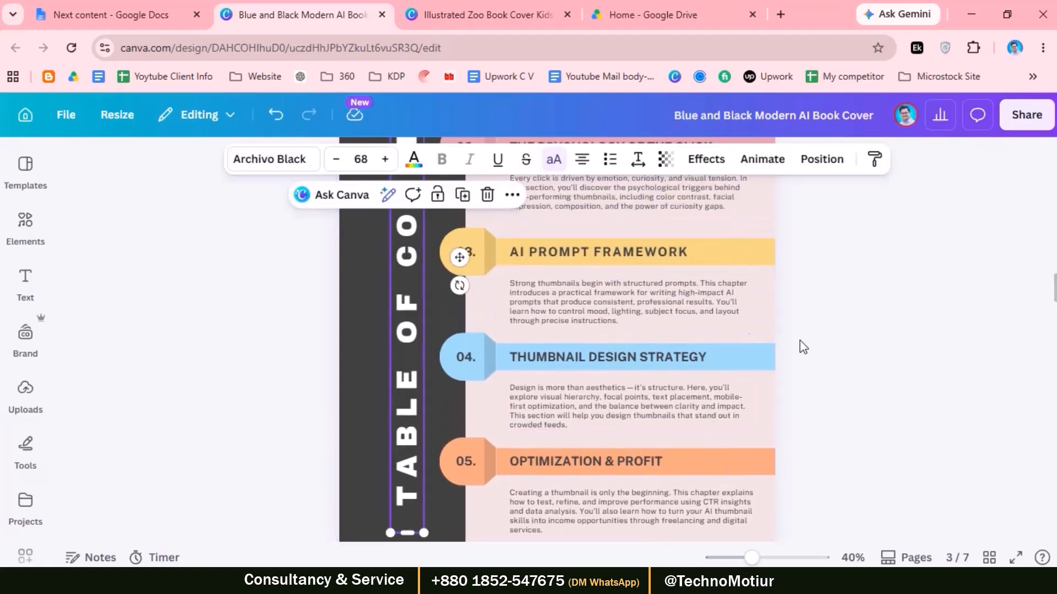
scroll(816, 344, up, 2)
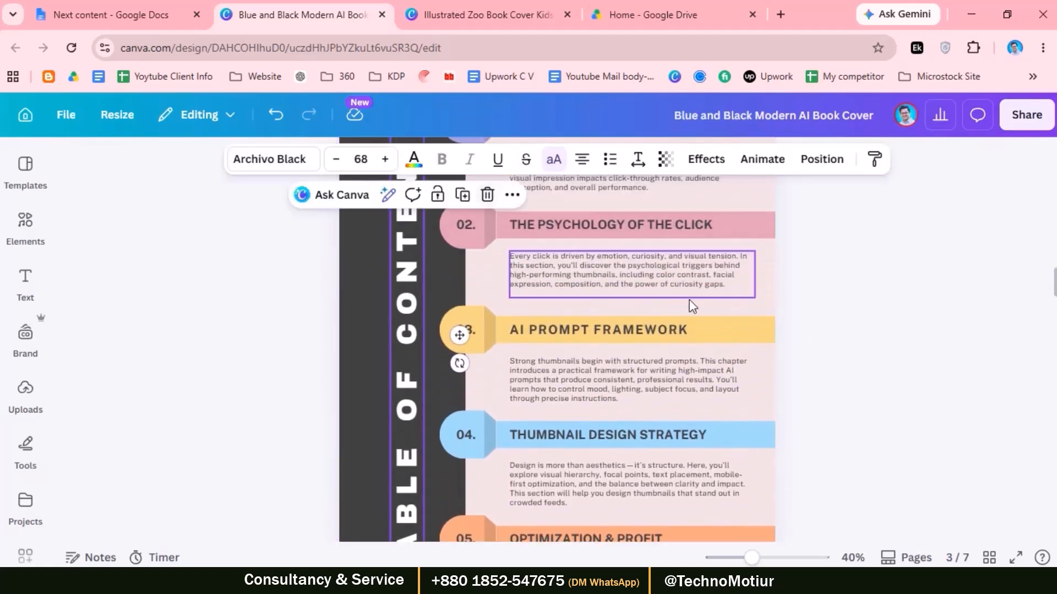
click(488, 332)
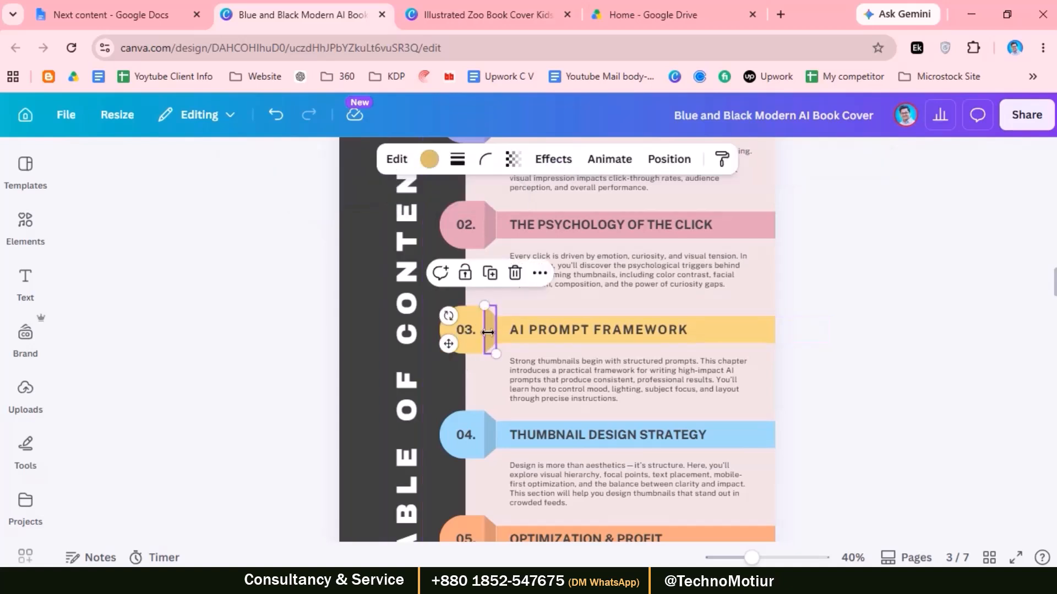
click(934, 350)
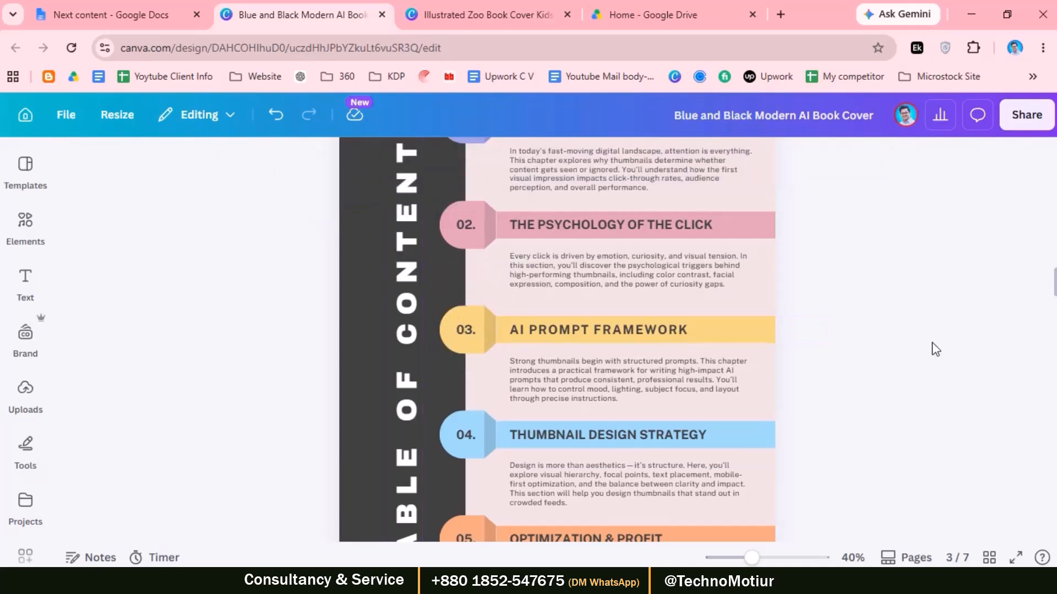
click(26, 388)
click(26, 450)
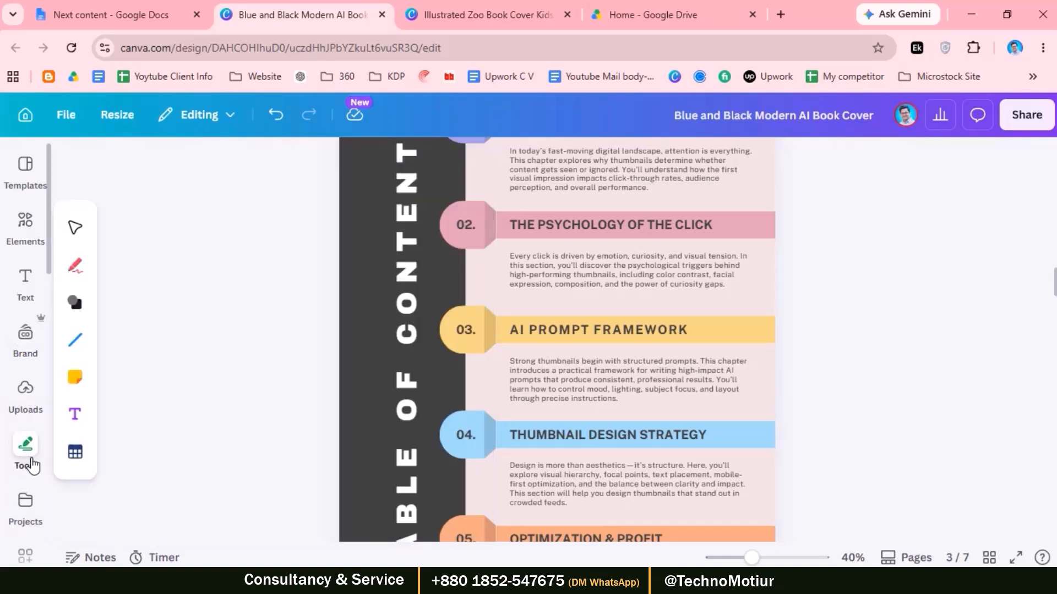
scroll(25, 385, down, 3)
click(26, 407)
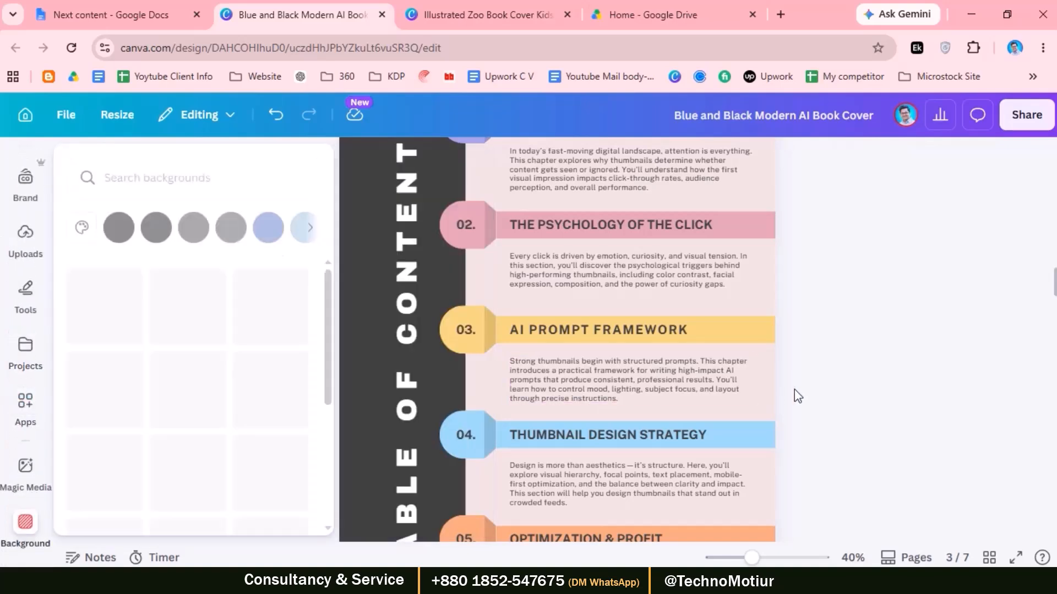
click(794, 388)
scroll(794, 390, up, 5)
scroll(797, 394, down, 5)
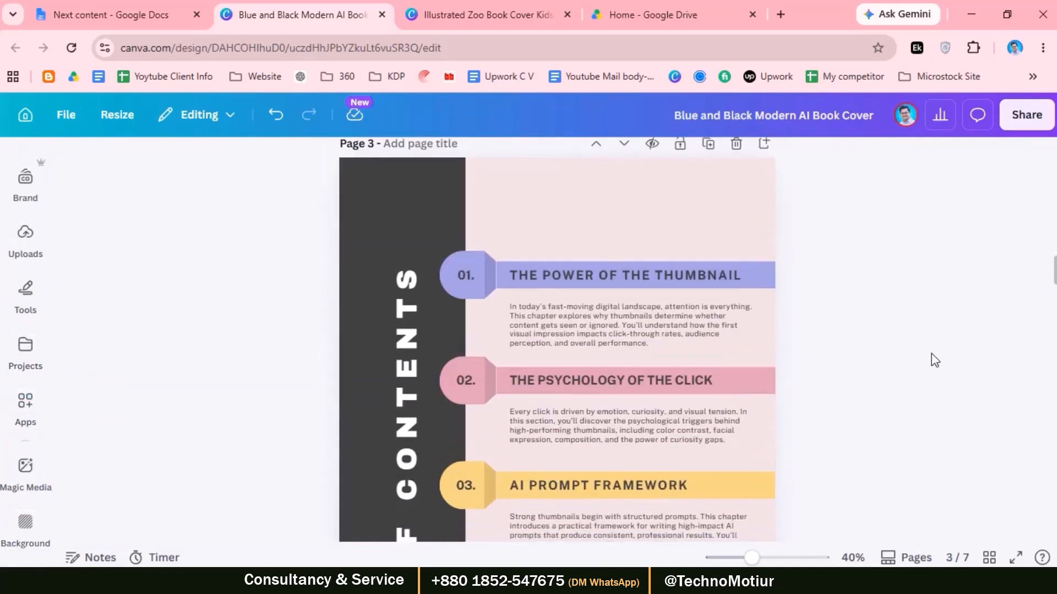
- Switch to the Illustrated Zoo Book Cover Kids design and review its pages from the last one back to the front cover
key(ctrl+Tab)
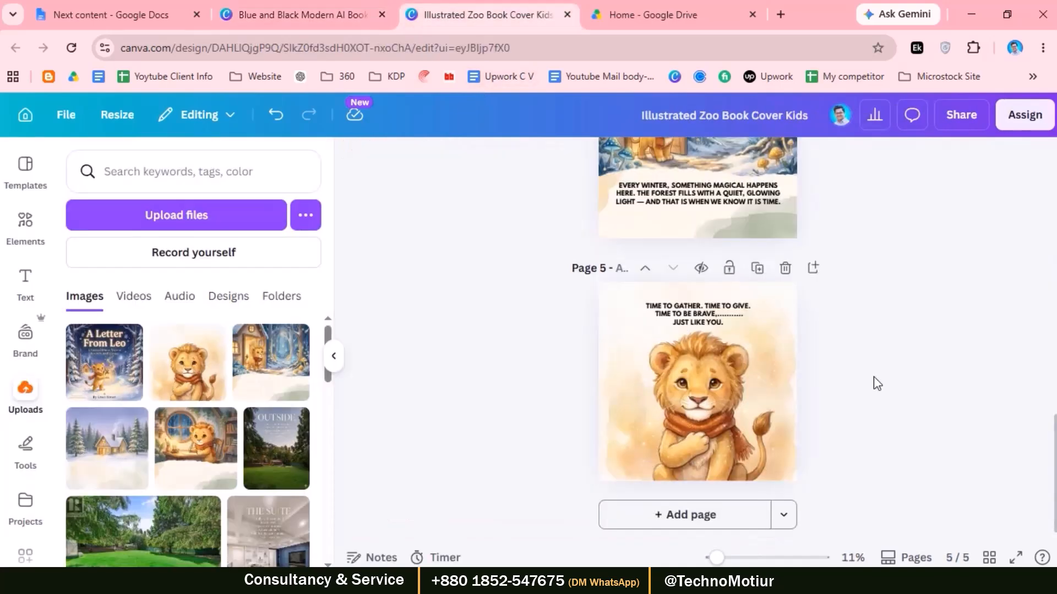
scroll(875, 383, up, 15)
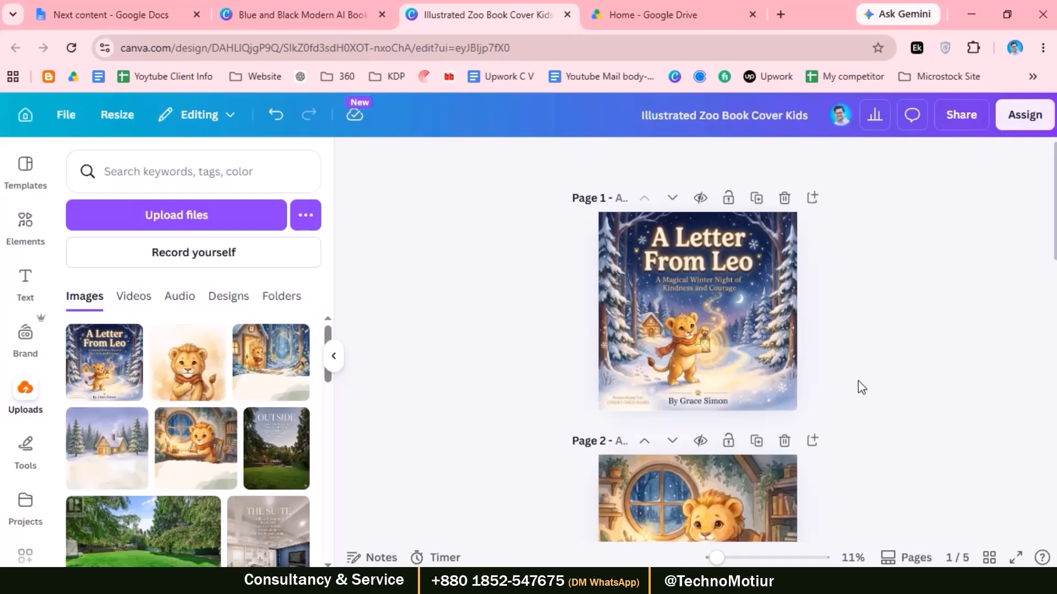
click(717, 302)
scroll(827, 427, down, 15)
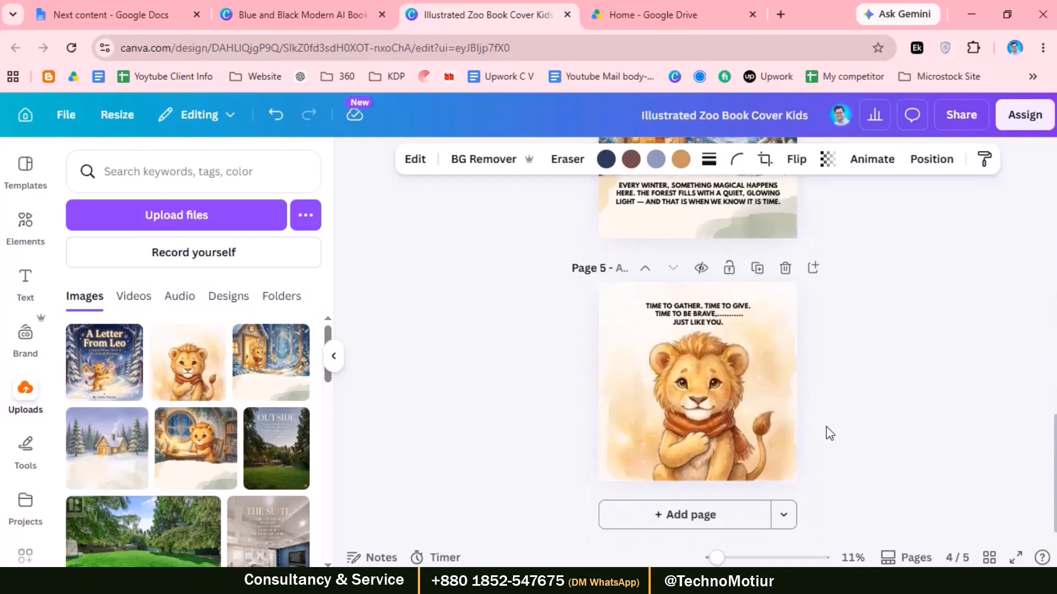
click(337, 358)
scroll(860, 355, up, 15)
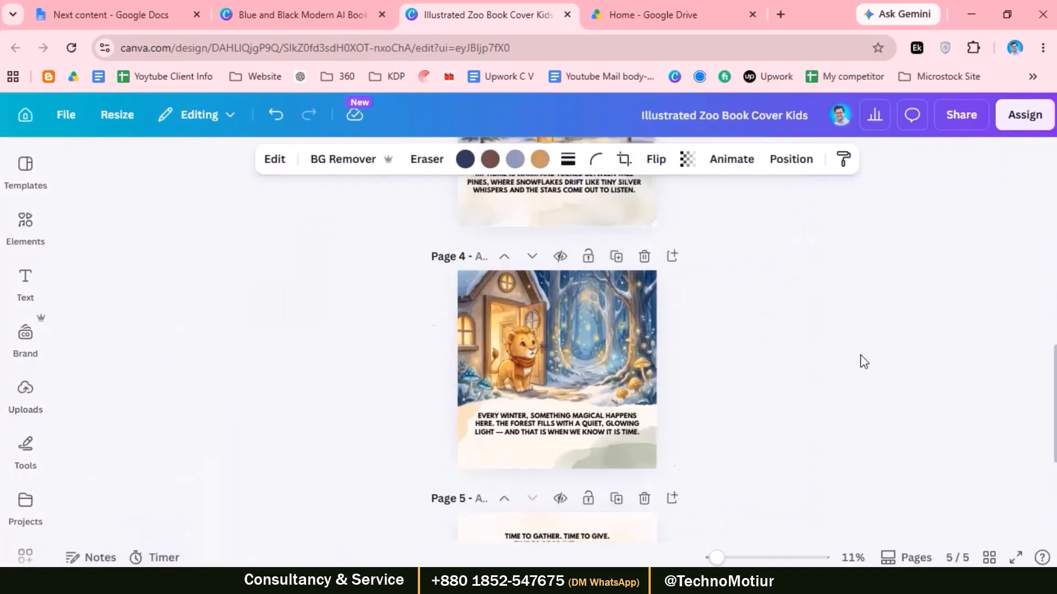
click(856, 355)
- Choose PDF Standard as the download file type for pages 1–5 of the book and dismiss the download options
click(959, 117)
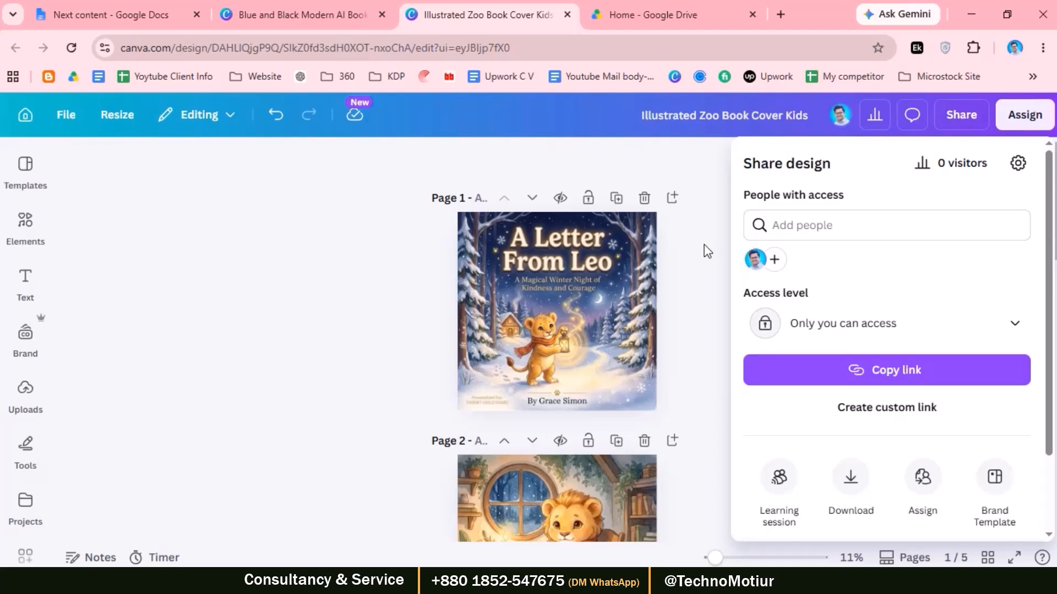
scroll(963, 415, down, 2)
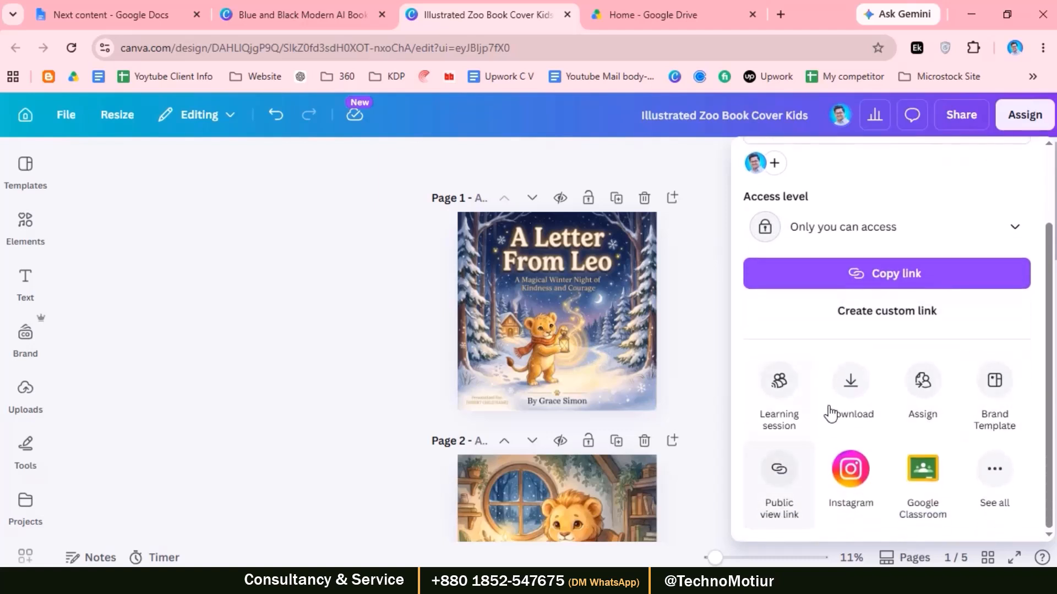
click(848, 393)
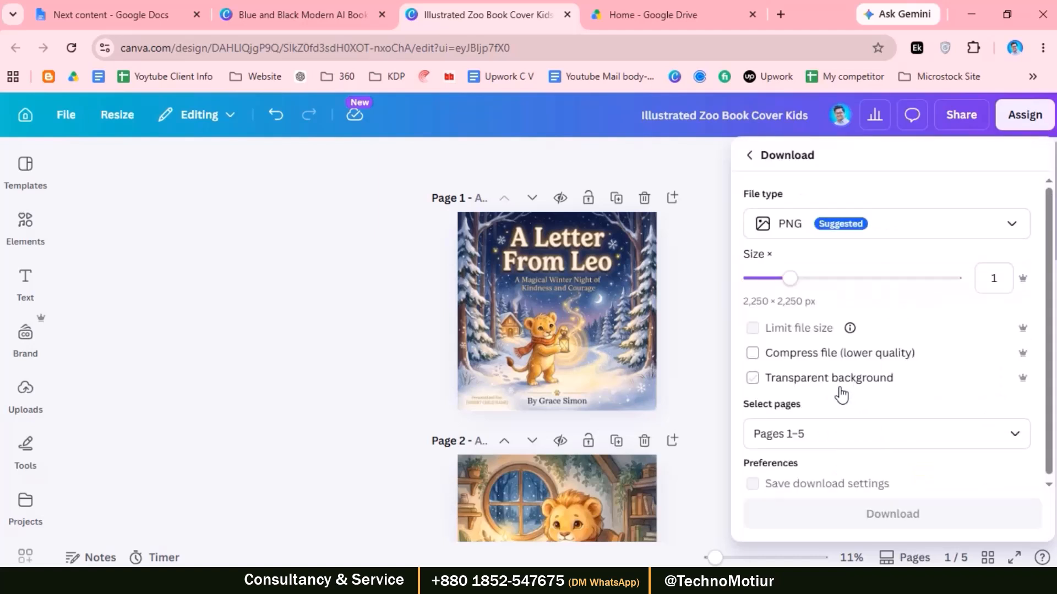
click(813, 227)
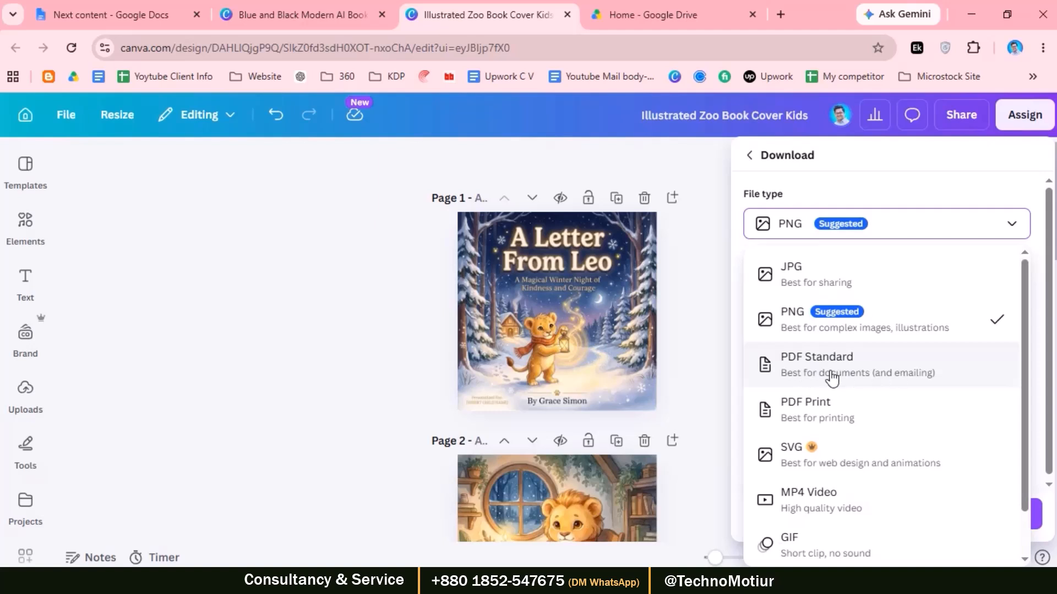
click(829, 376)
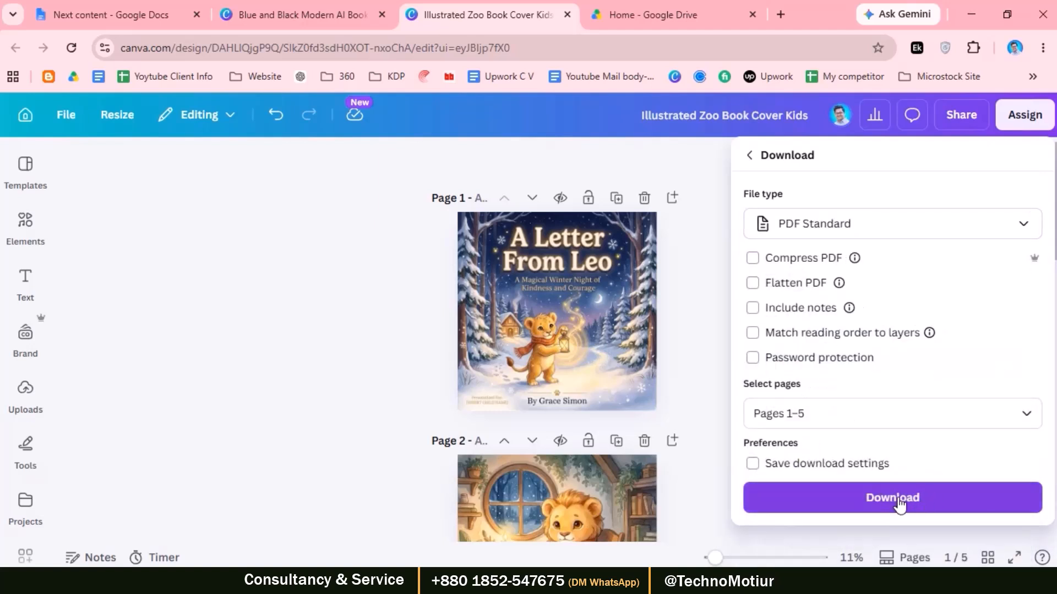
click(689, 371)
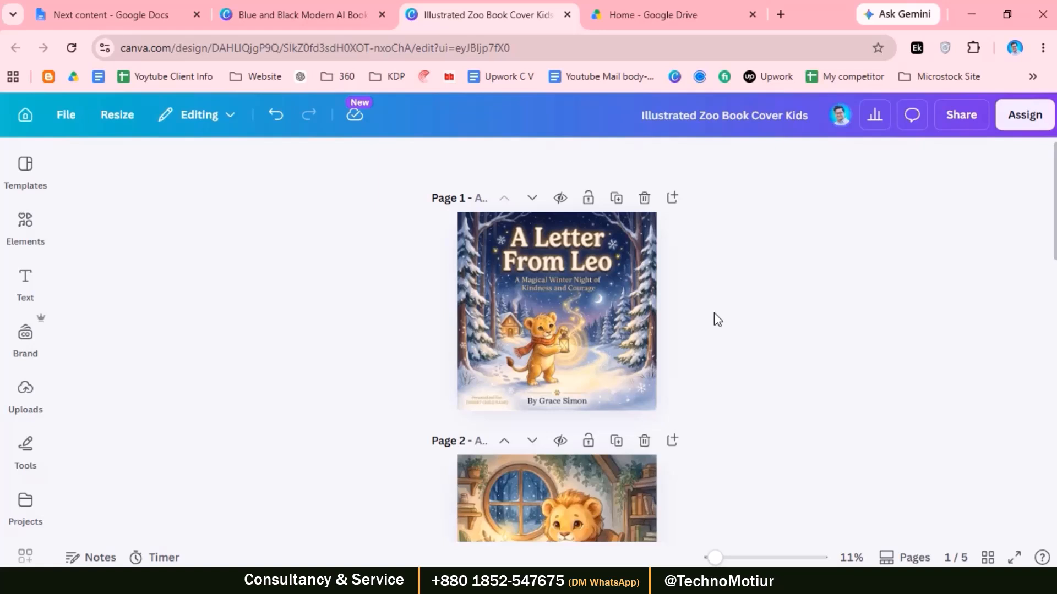
- Look through the assembled book from the "A Letter From Leo" cover to the closing lion page
scroll(714, 313, down, 15)
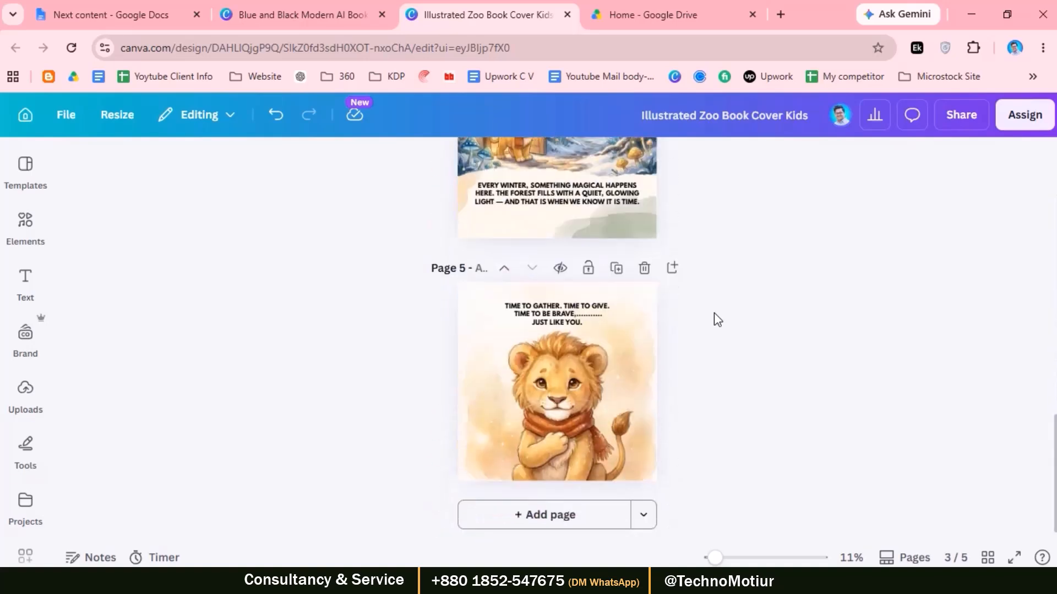
scroll(714, 312, up, 10)
scroll(714, 313, up, 5)
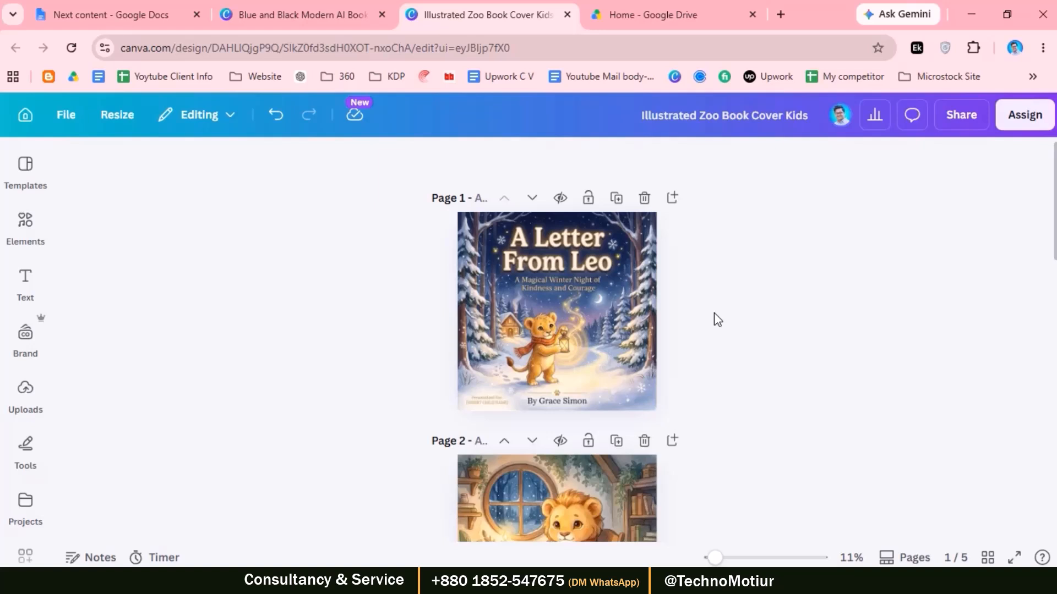
scroll(714, 313, down, 10)
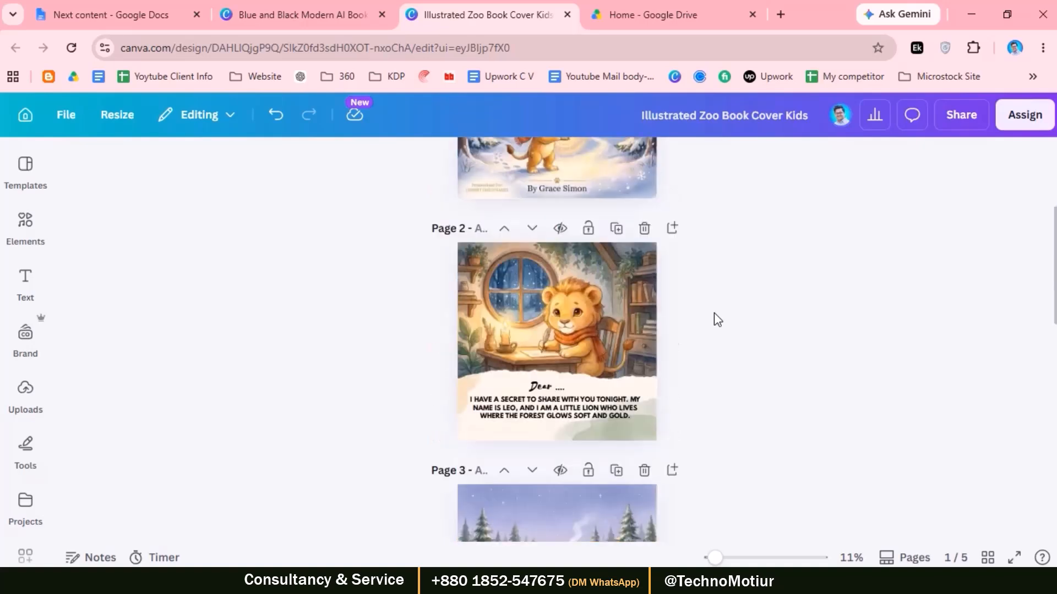
scroll(714, 313, down, 2)
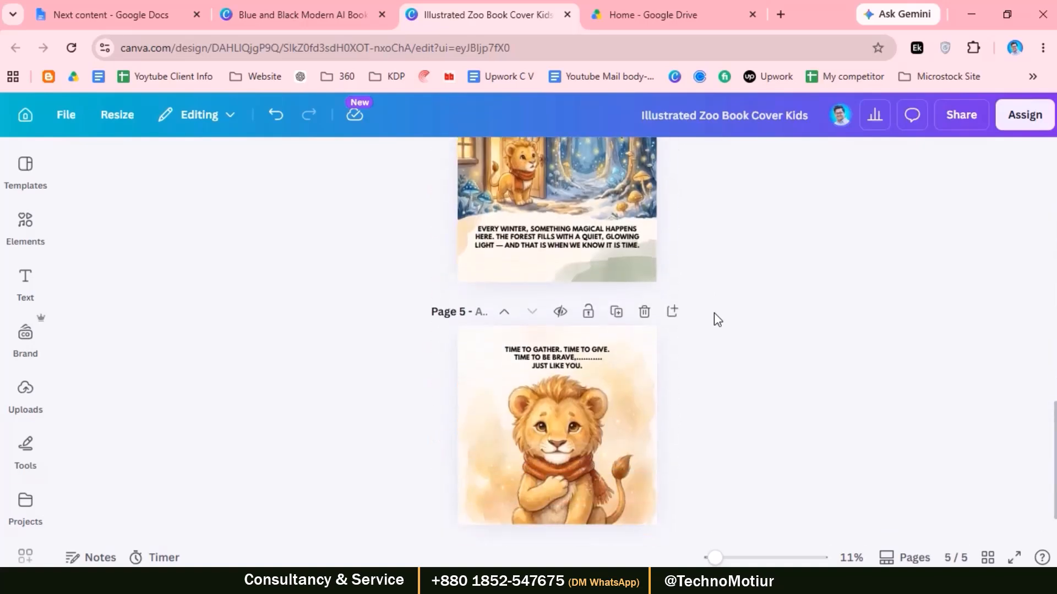